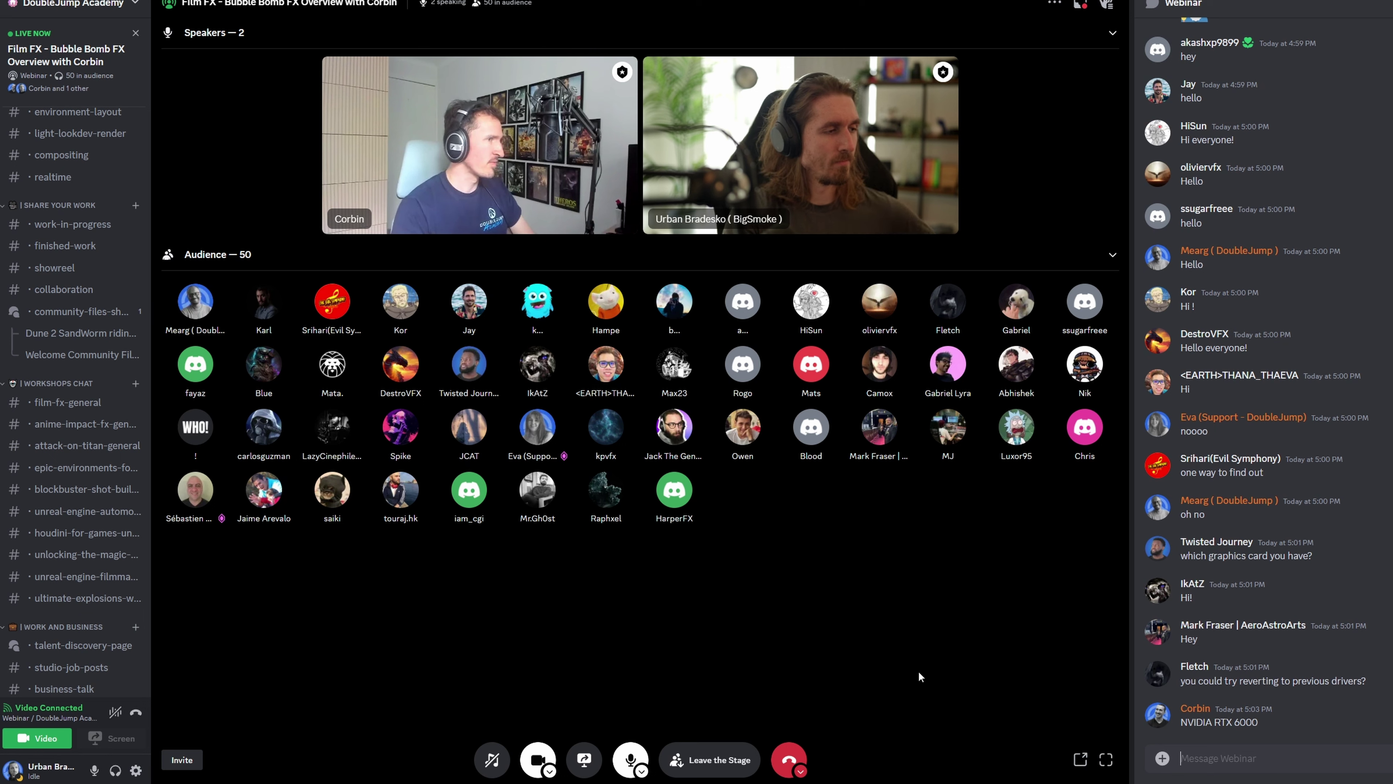
pyautogui.moveTo(1267, 726); pyautogui.dragTo(1217, 723)
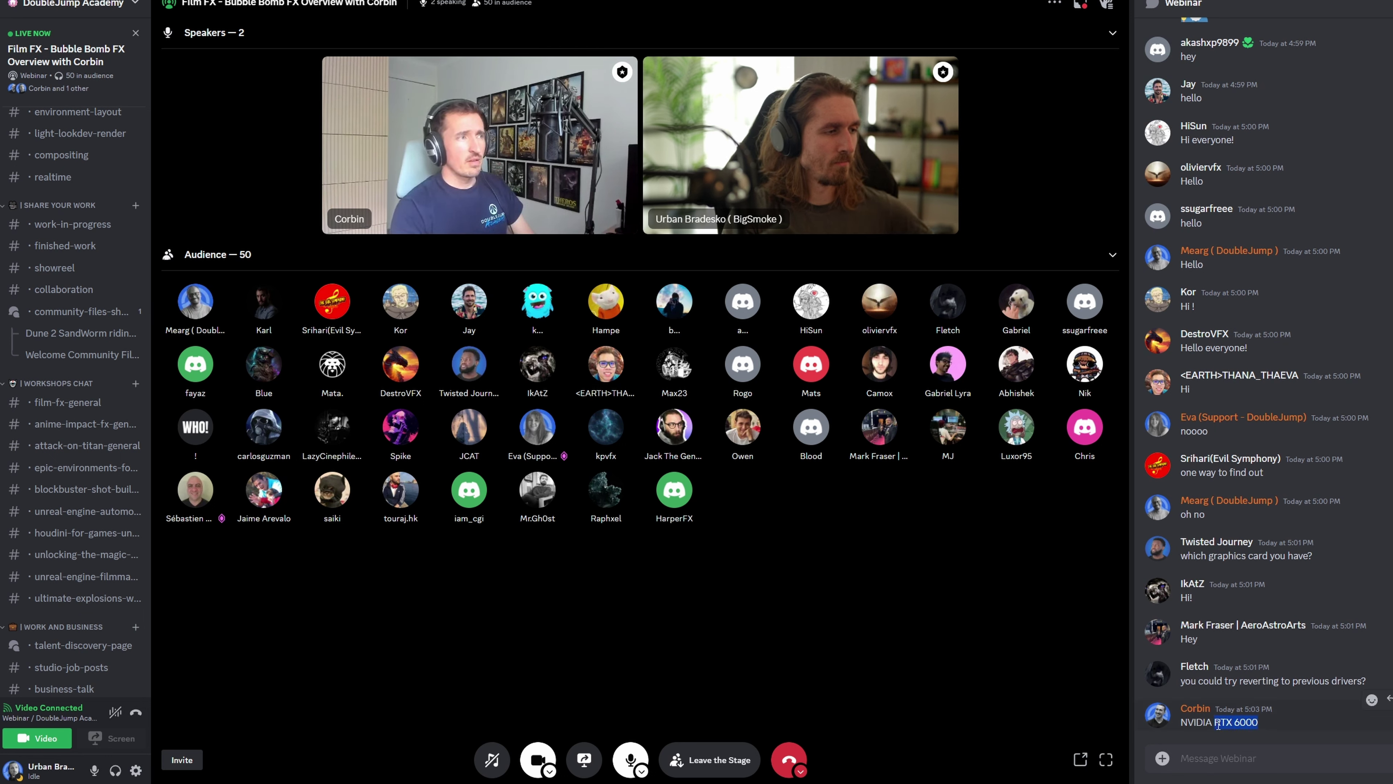
pyautogui.click(1231, 746)
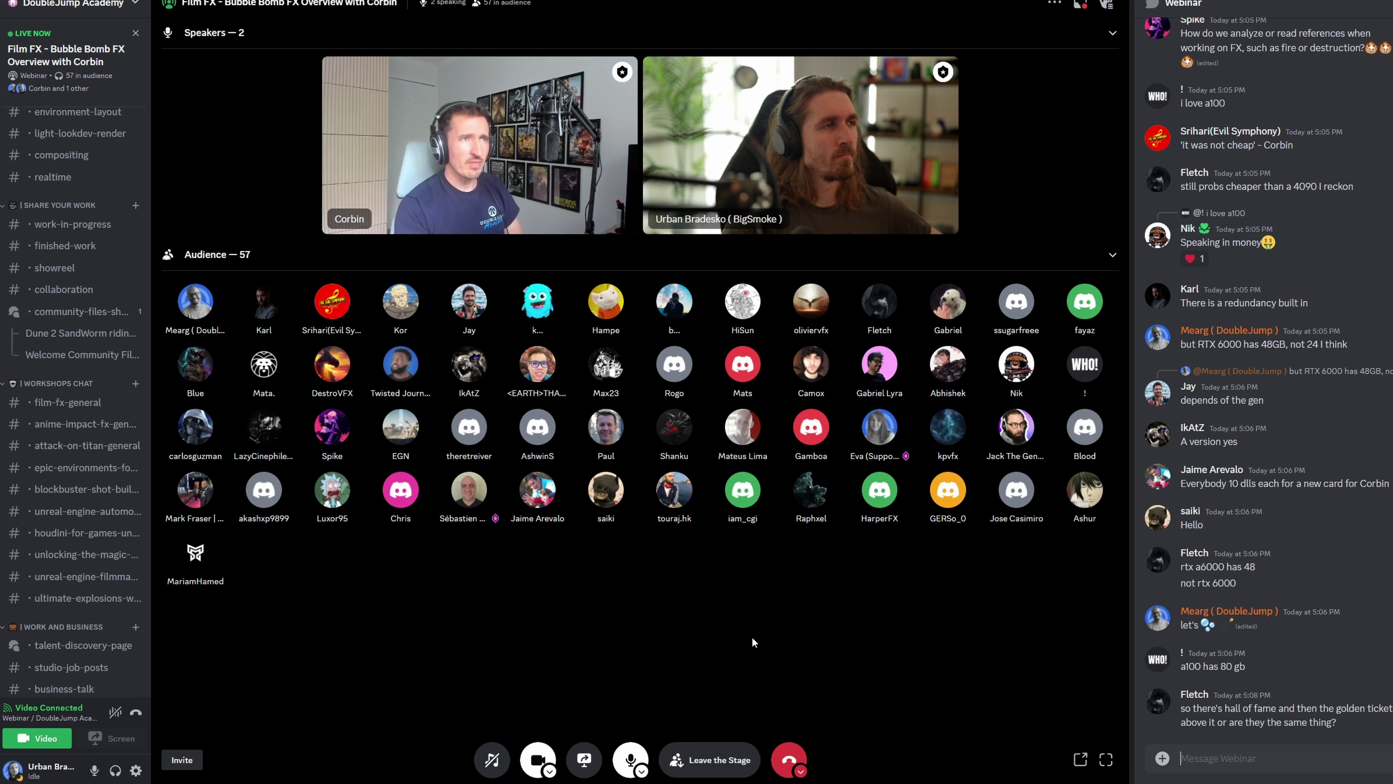
# Open the presenter's live screen share in the enlarged view above the speakers
pyautogui.scroll(2, 1290, 159)
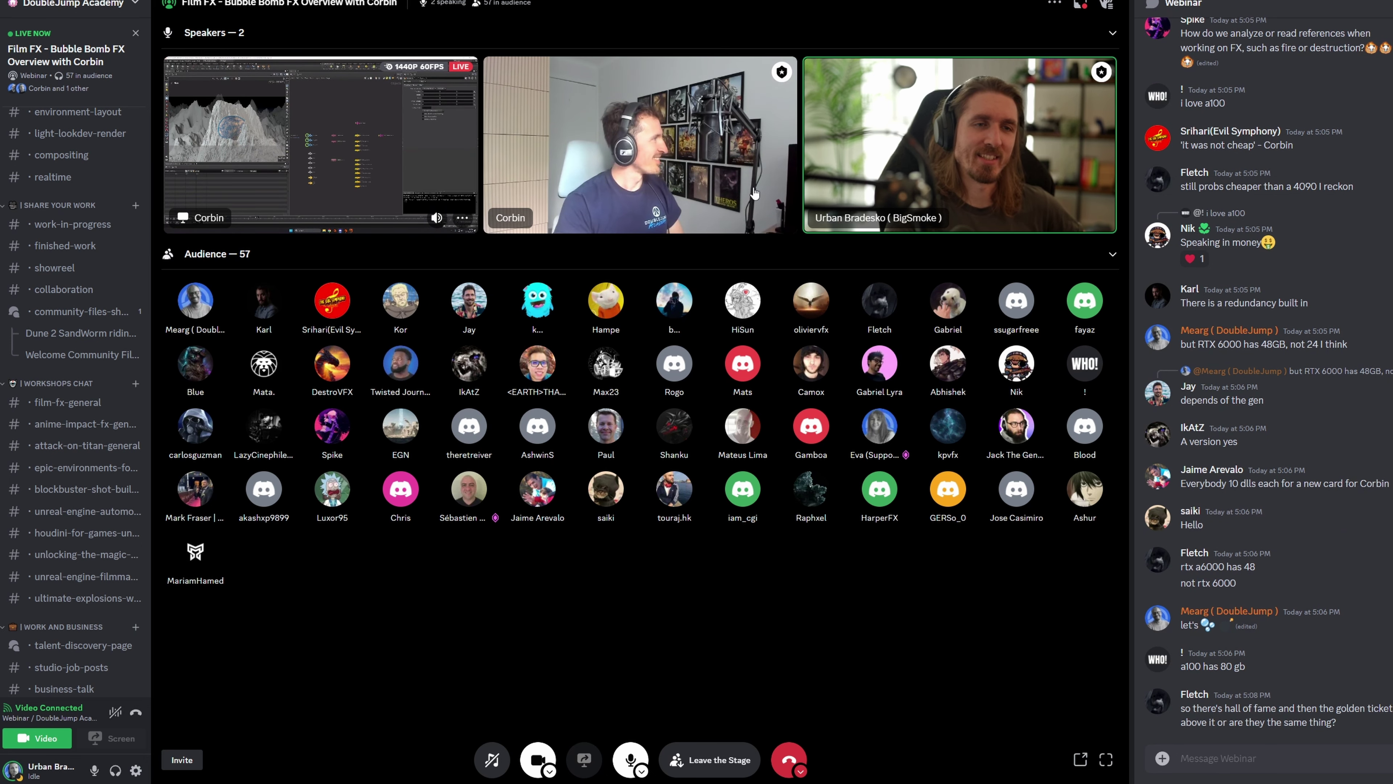
pyautogui.click(370, 150)
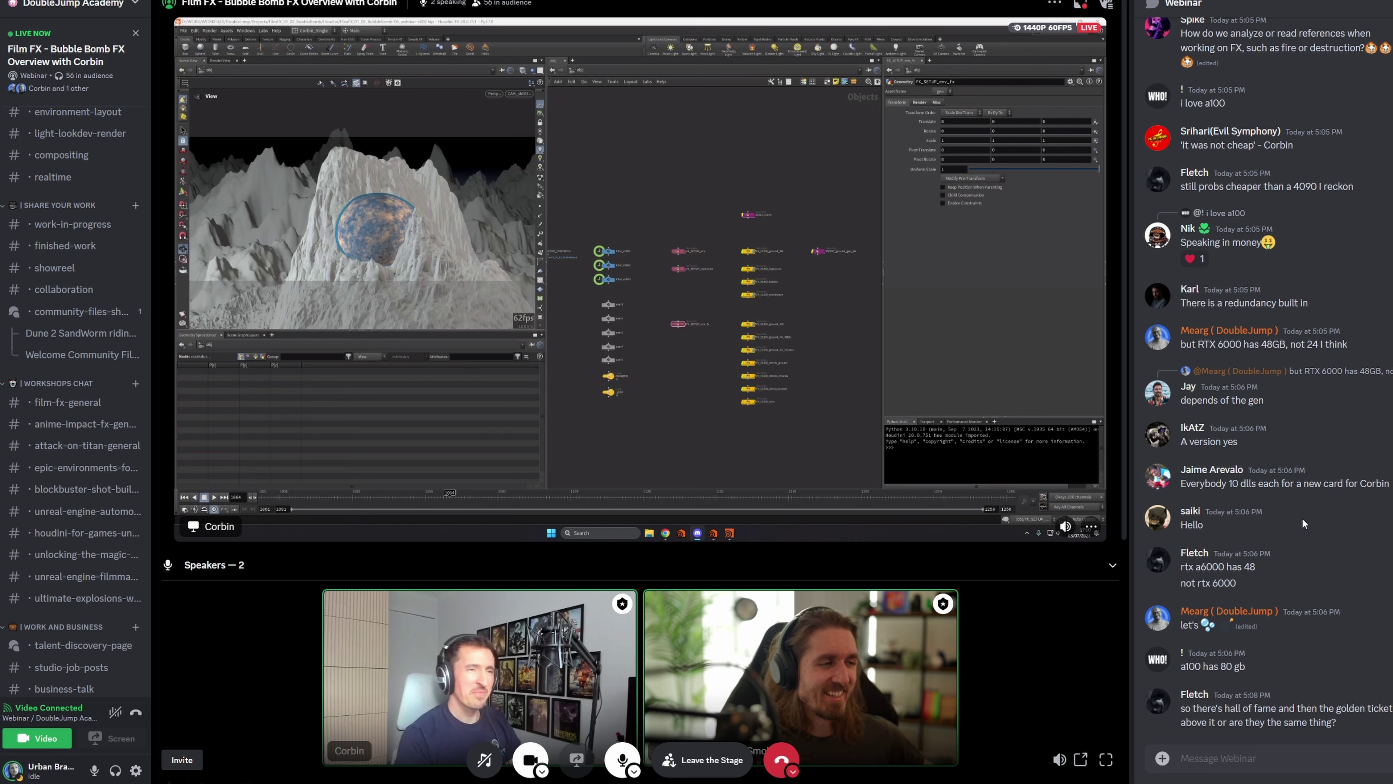
pyautogui.scroll(3, 1271, 508)
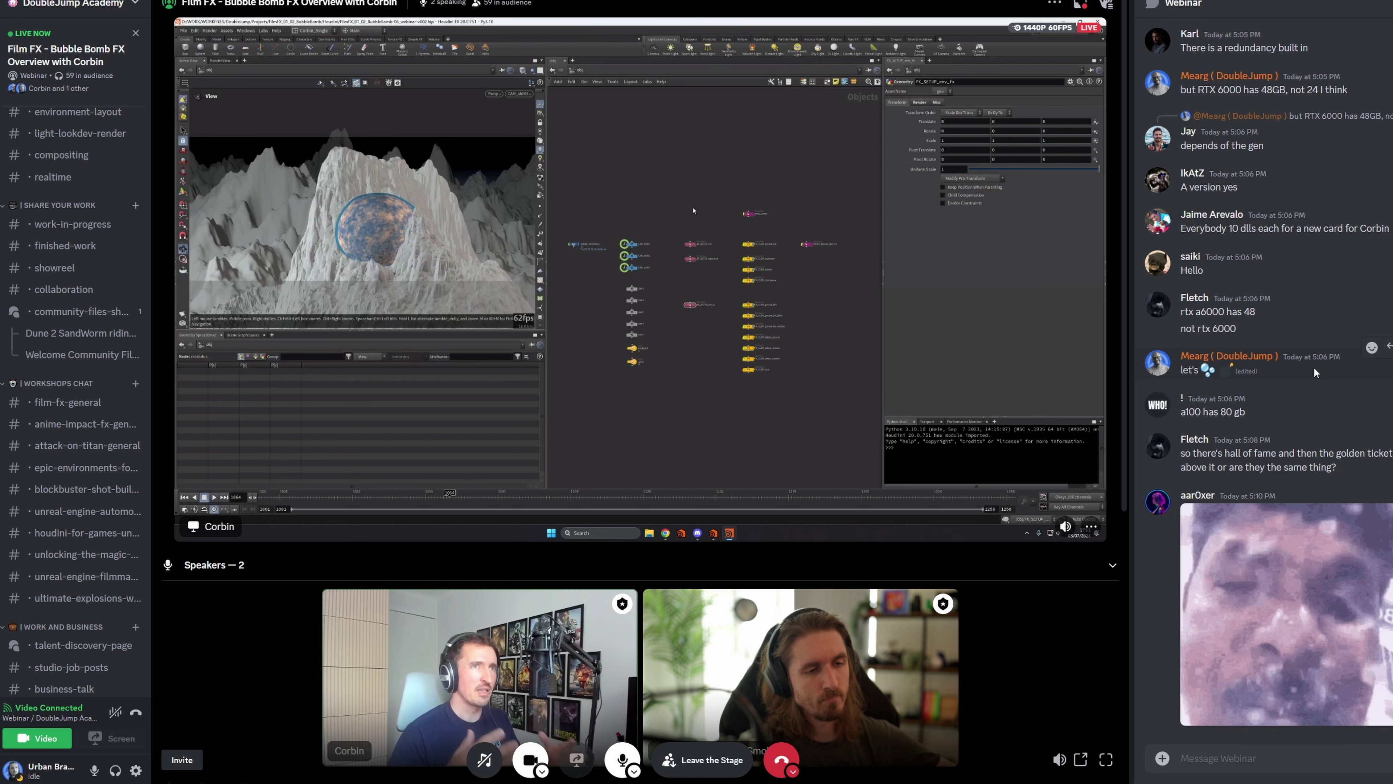
# Delete the close-up face image message from the webinar chat and confirm the deletion
pyautogui.rightClick(1307, 566)
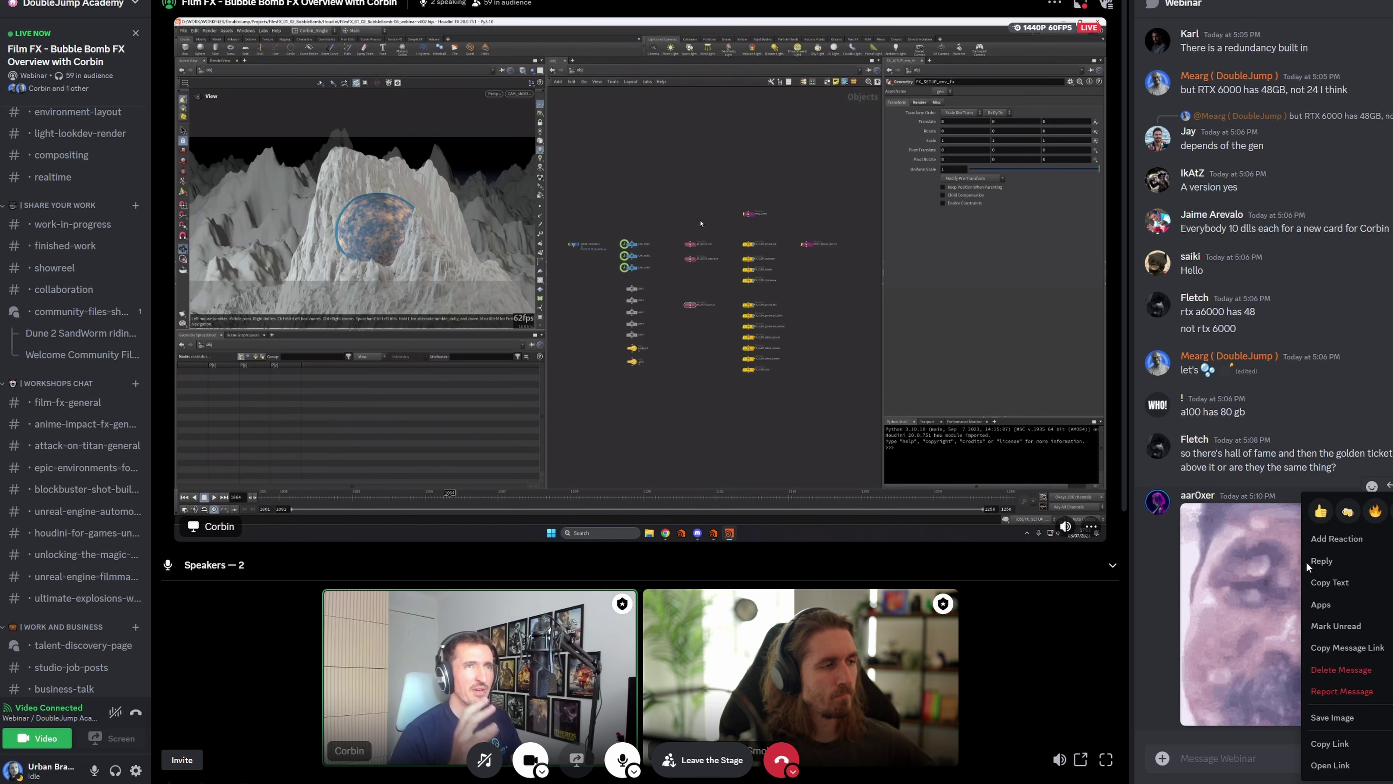
pyautogui.click(1344, 669)
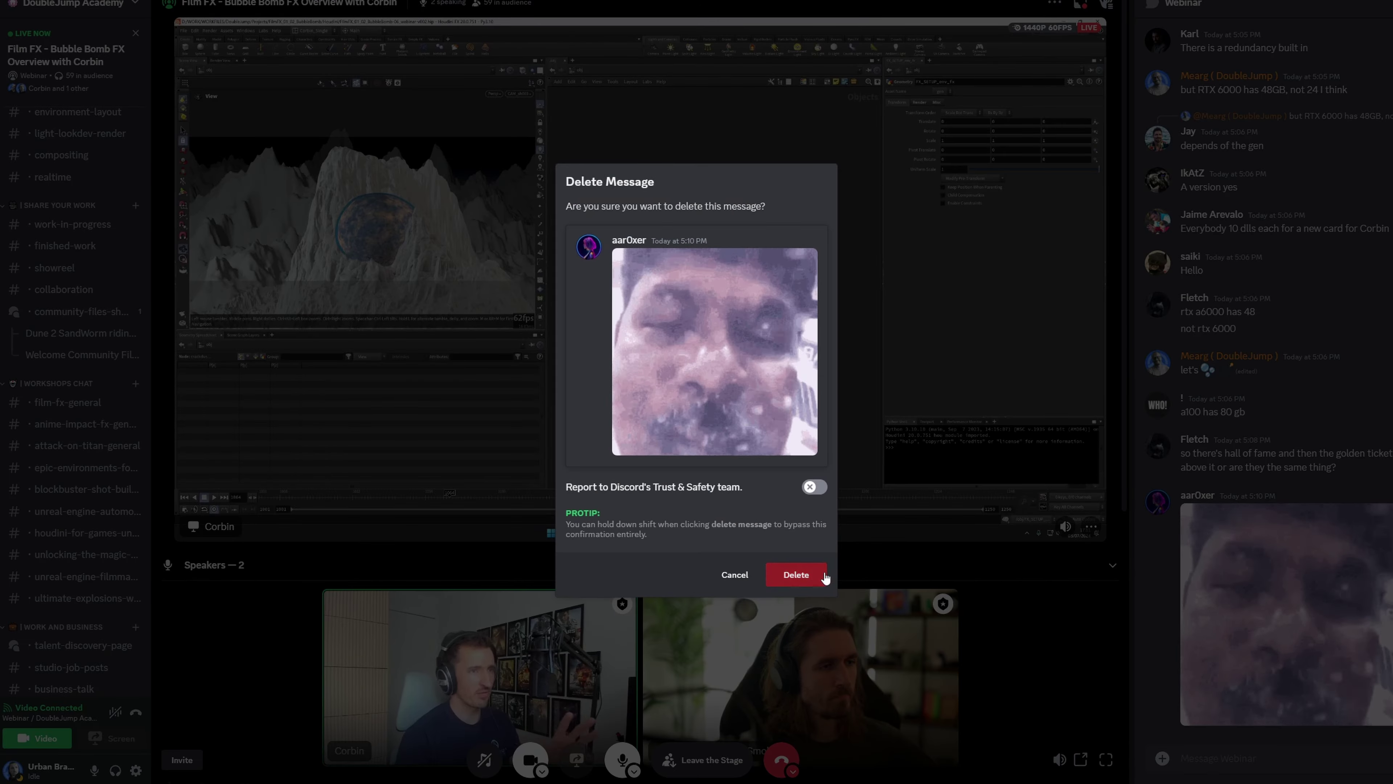
pyautogui.click(812, 574)
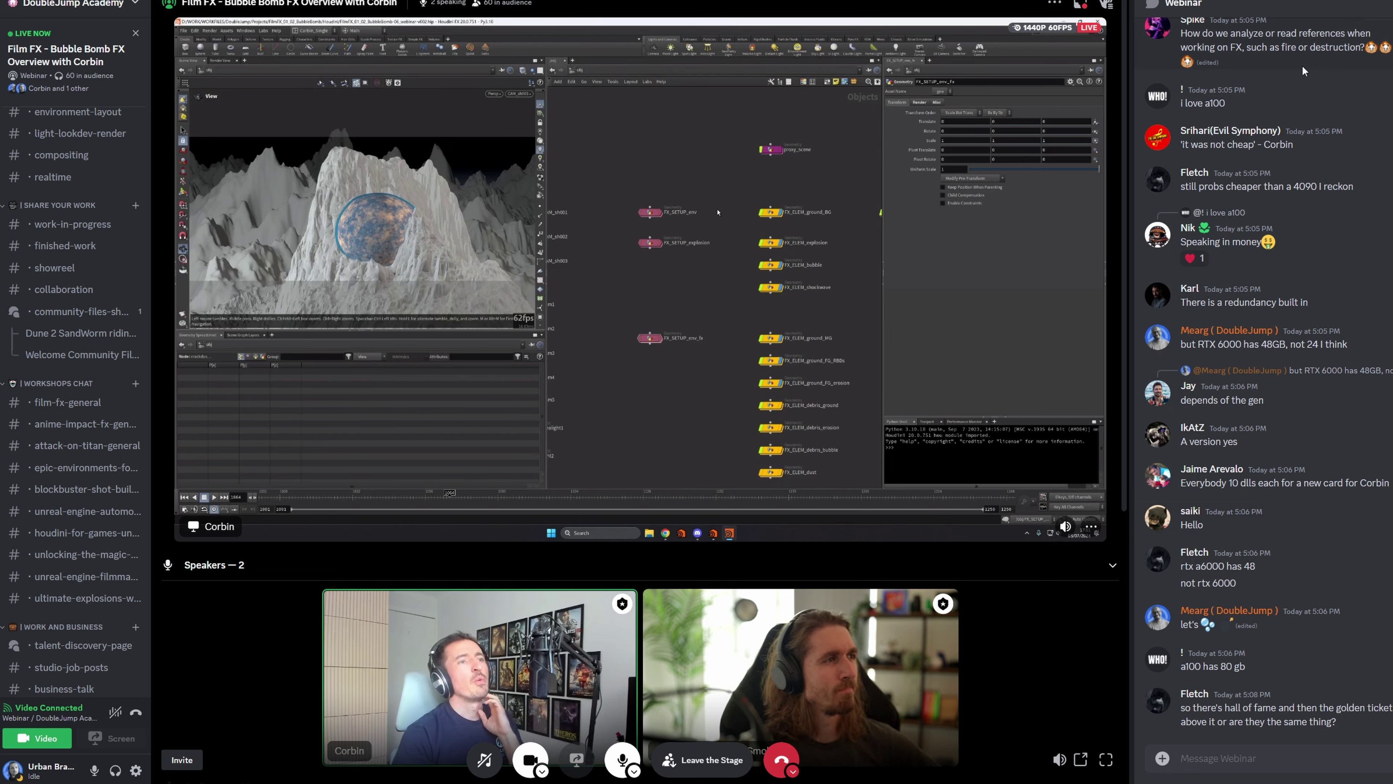
pyautogui.rightClick(1302, 54)
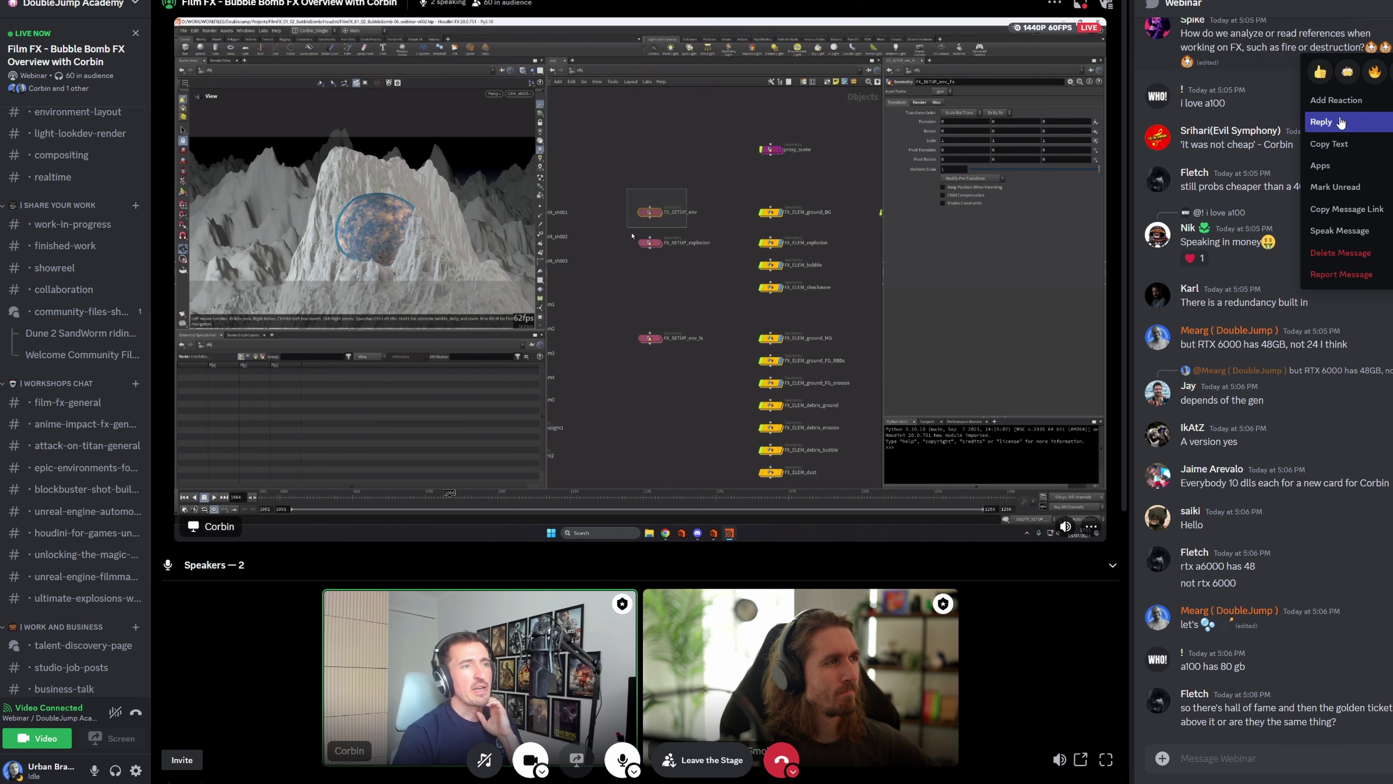
pyautogui.click(1341, 120)
pyautogui.moveTo(1236, 206)
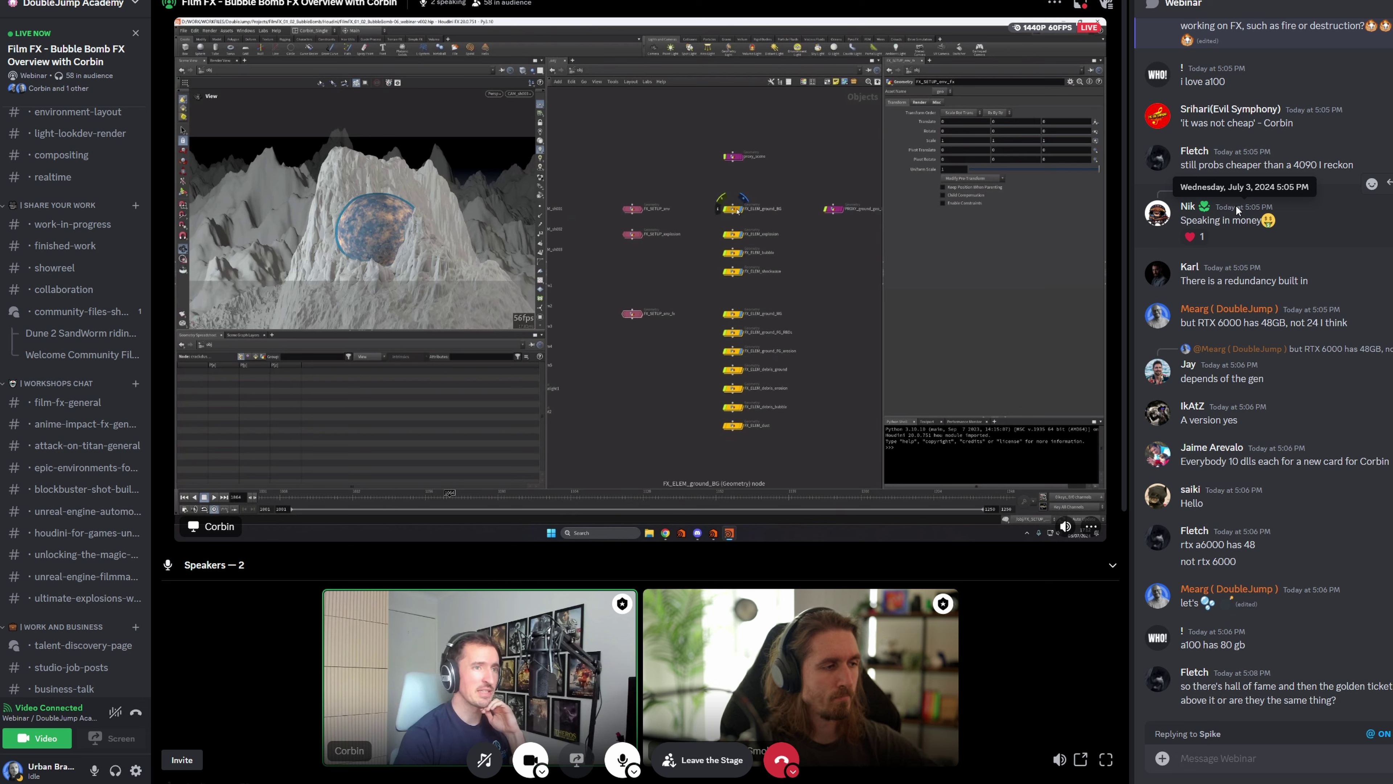
pyautogui.press('Escape')
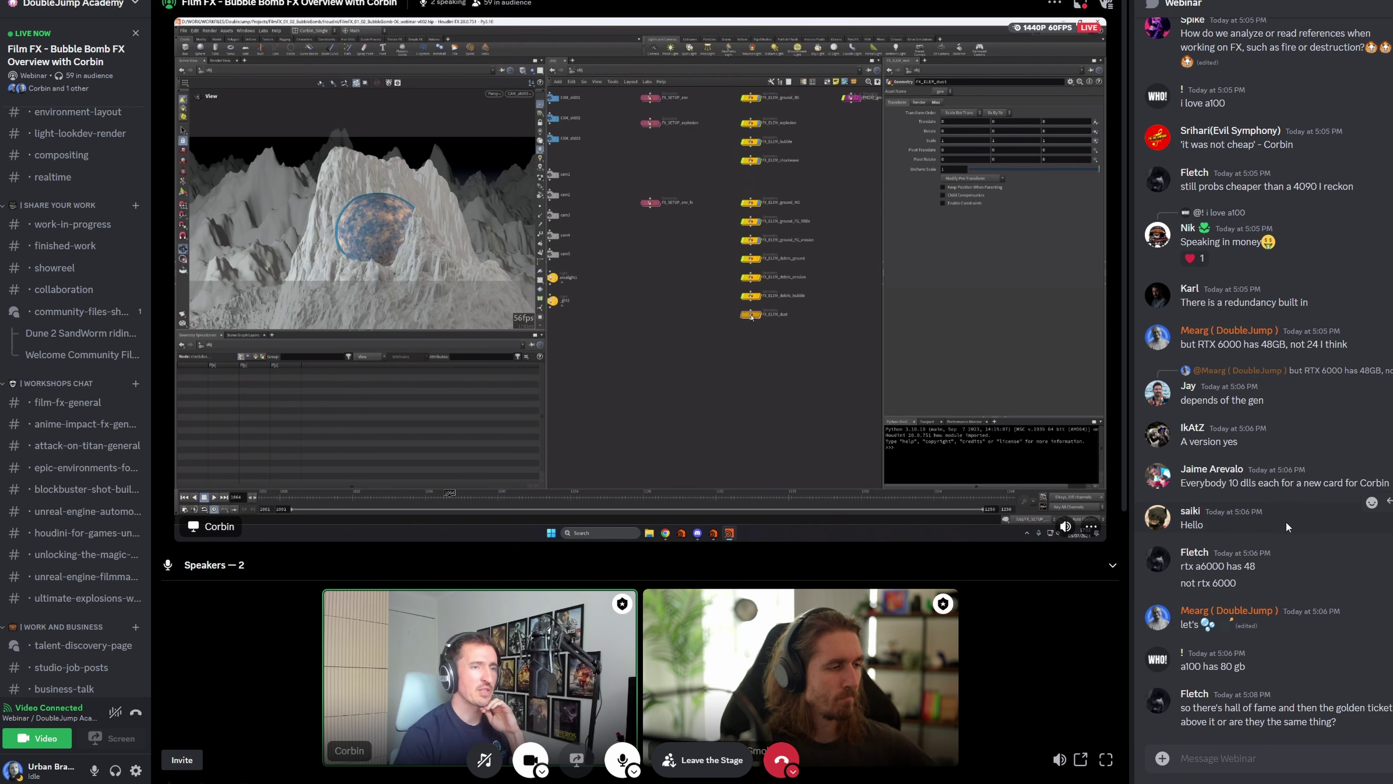
# Reply to the chat question about the hall of fame and golden ticket with "yes golden ticket is separate"
pyautogui.rightClick(1268, 711)
pyautogui.click(1298, 617)
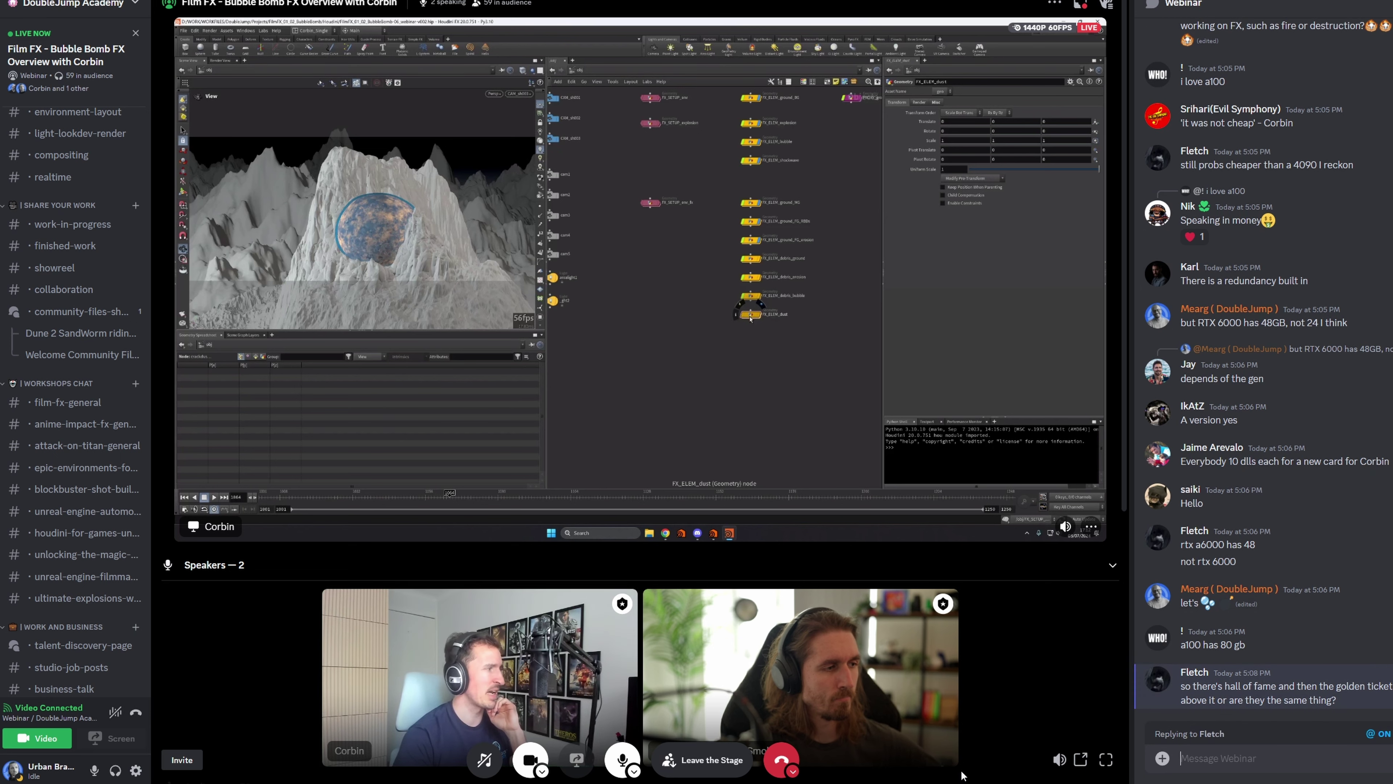
pyautogui.write('yes')
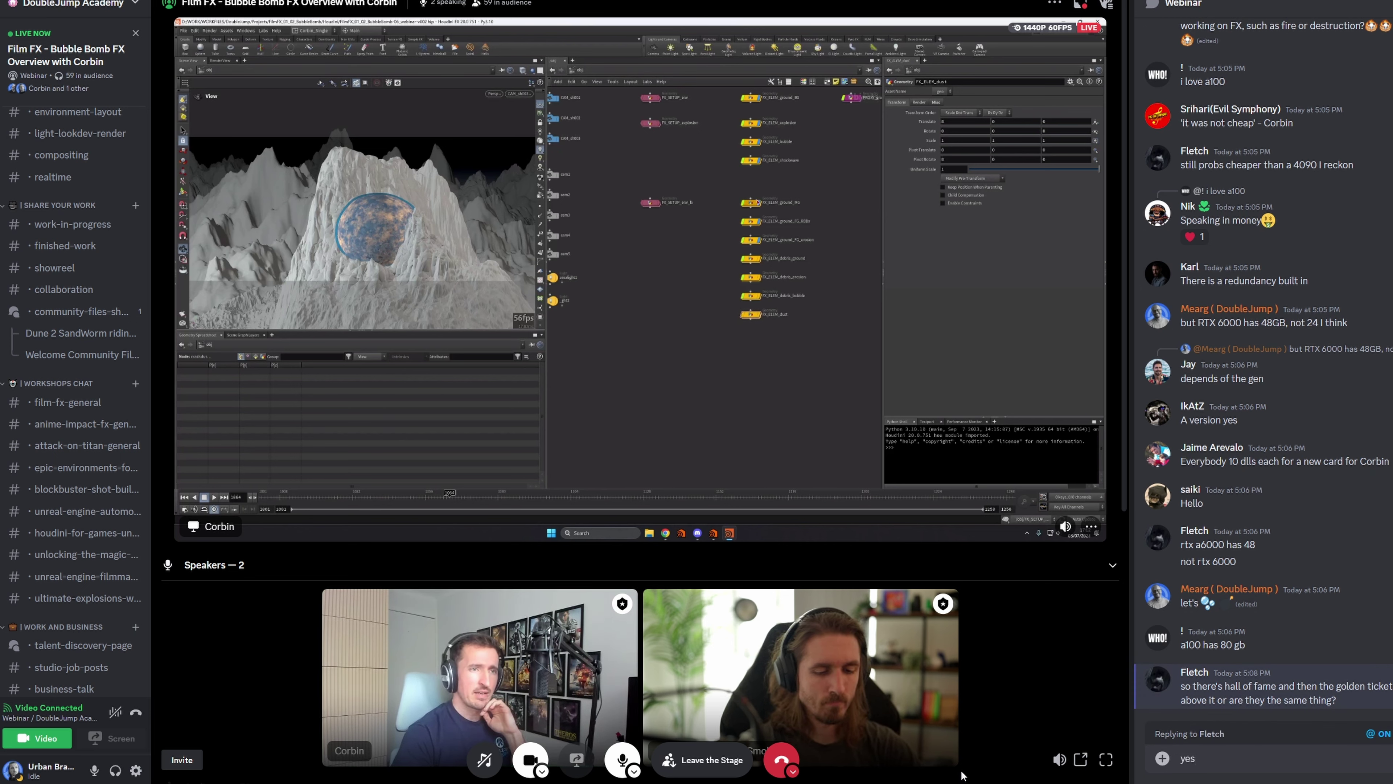
pyautogui.write(' golden tic')
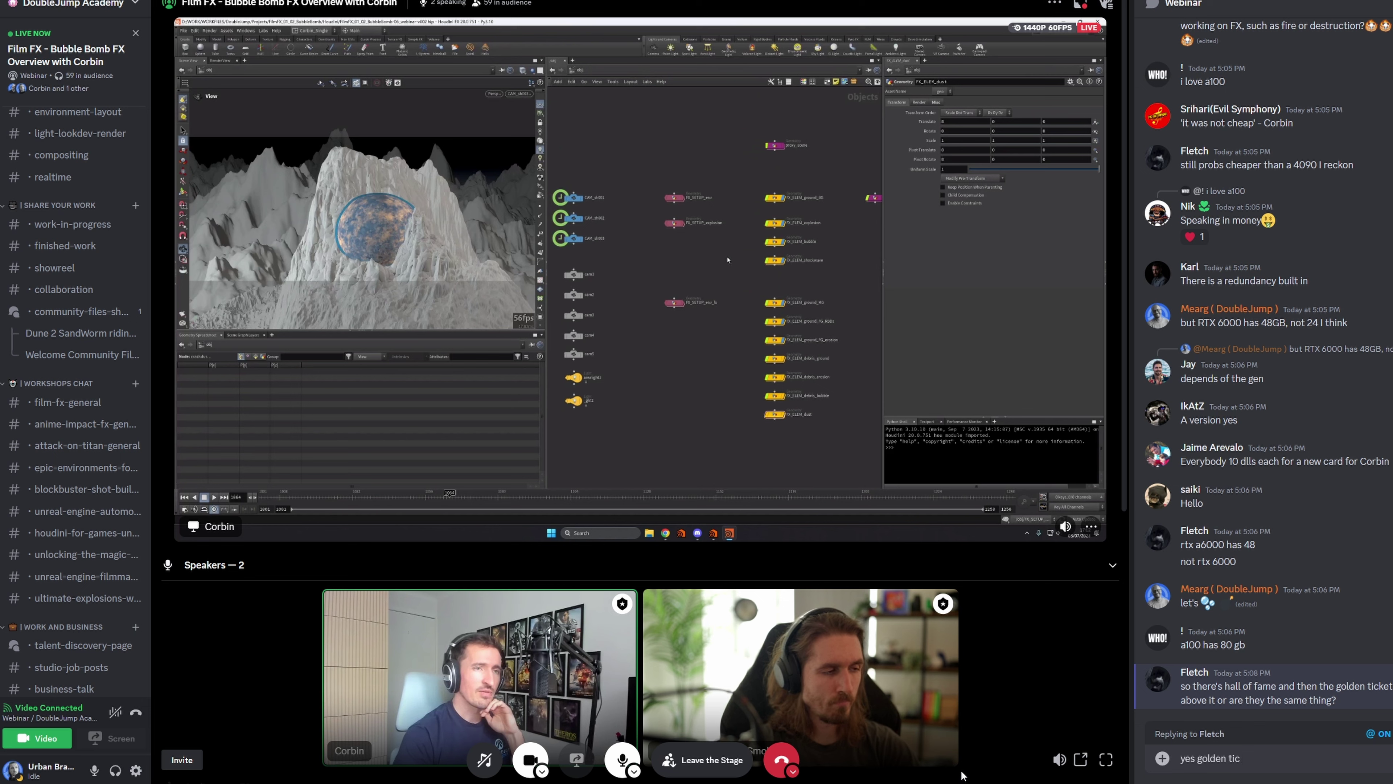
pyautogui.write('ket is ')
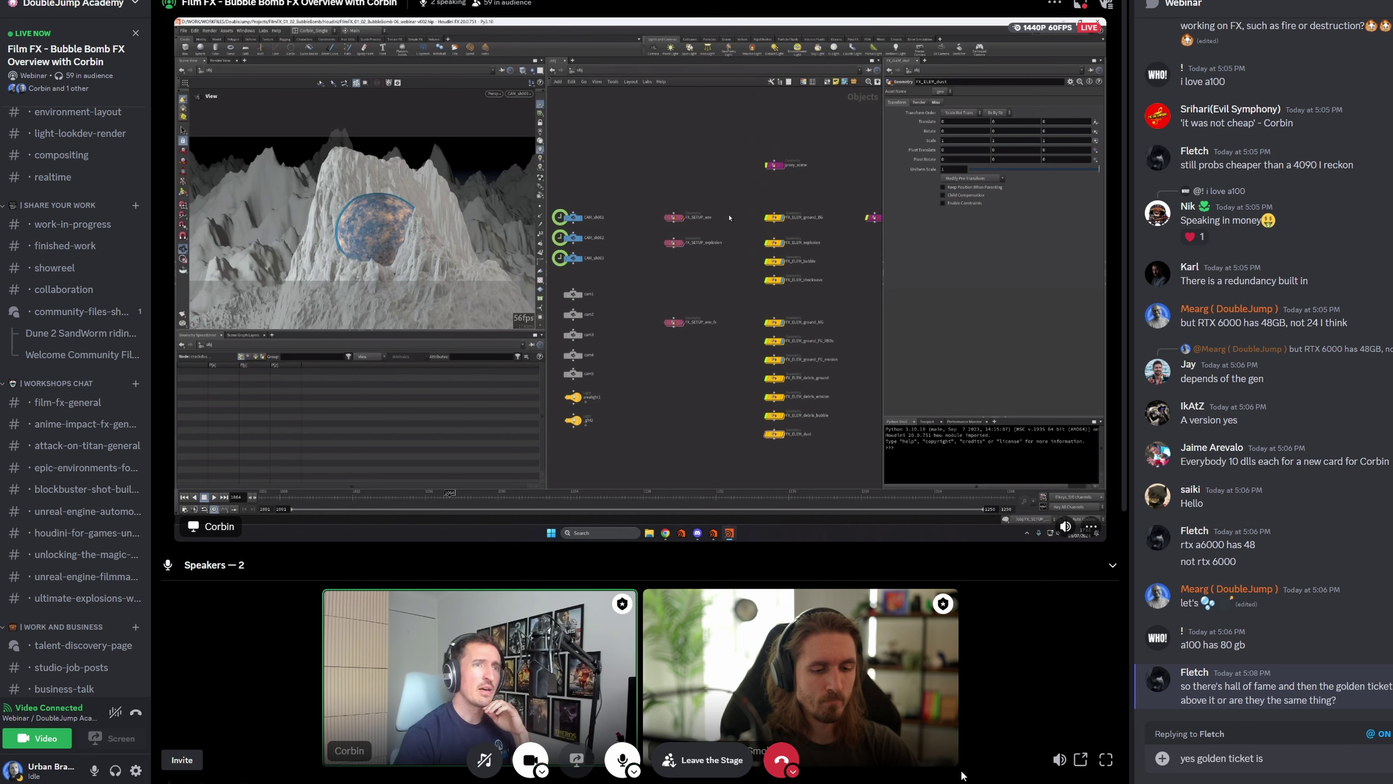
pyautogui.write('sepera')
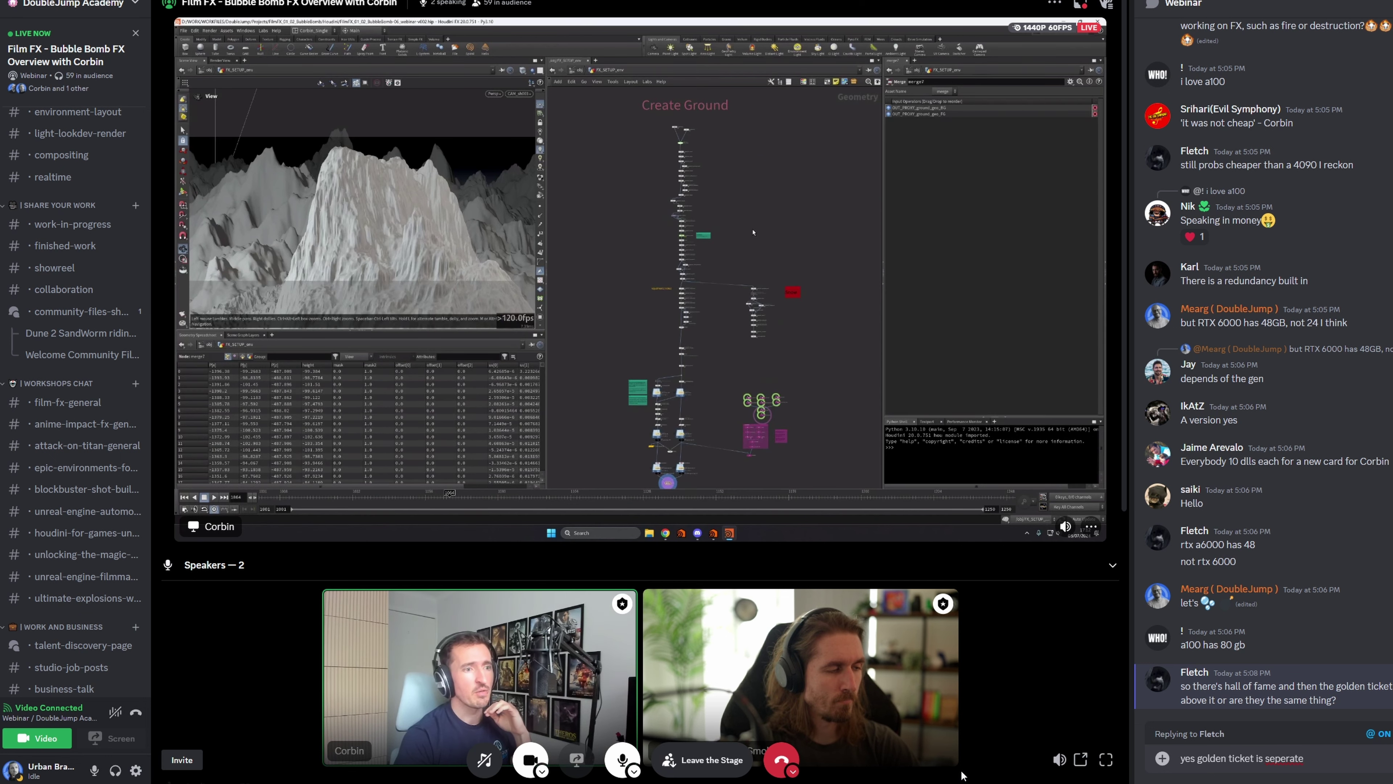
pyautogui.write('te')
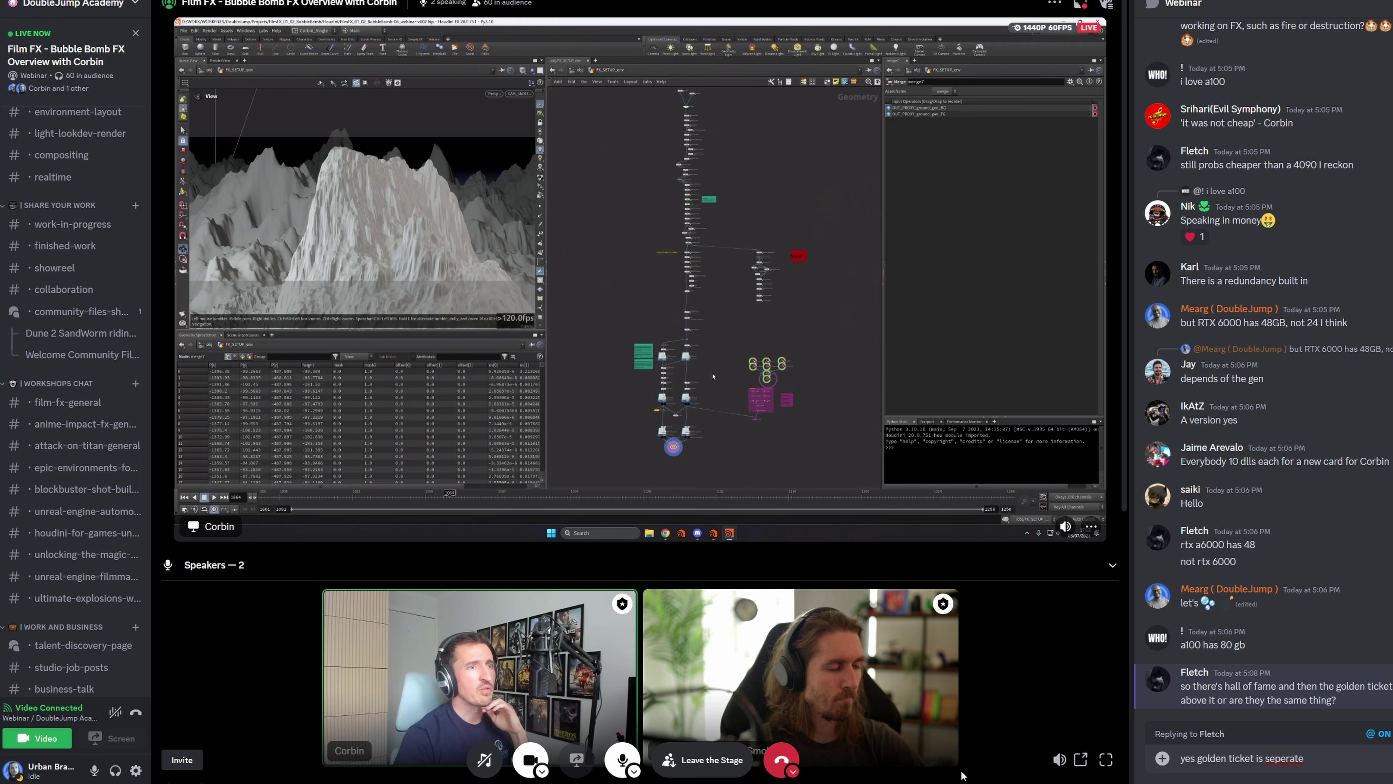
pyautogui.rightClick(1284, 758)
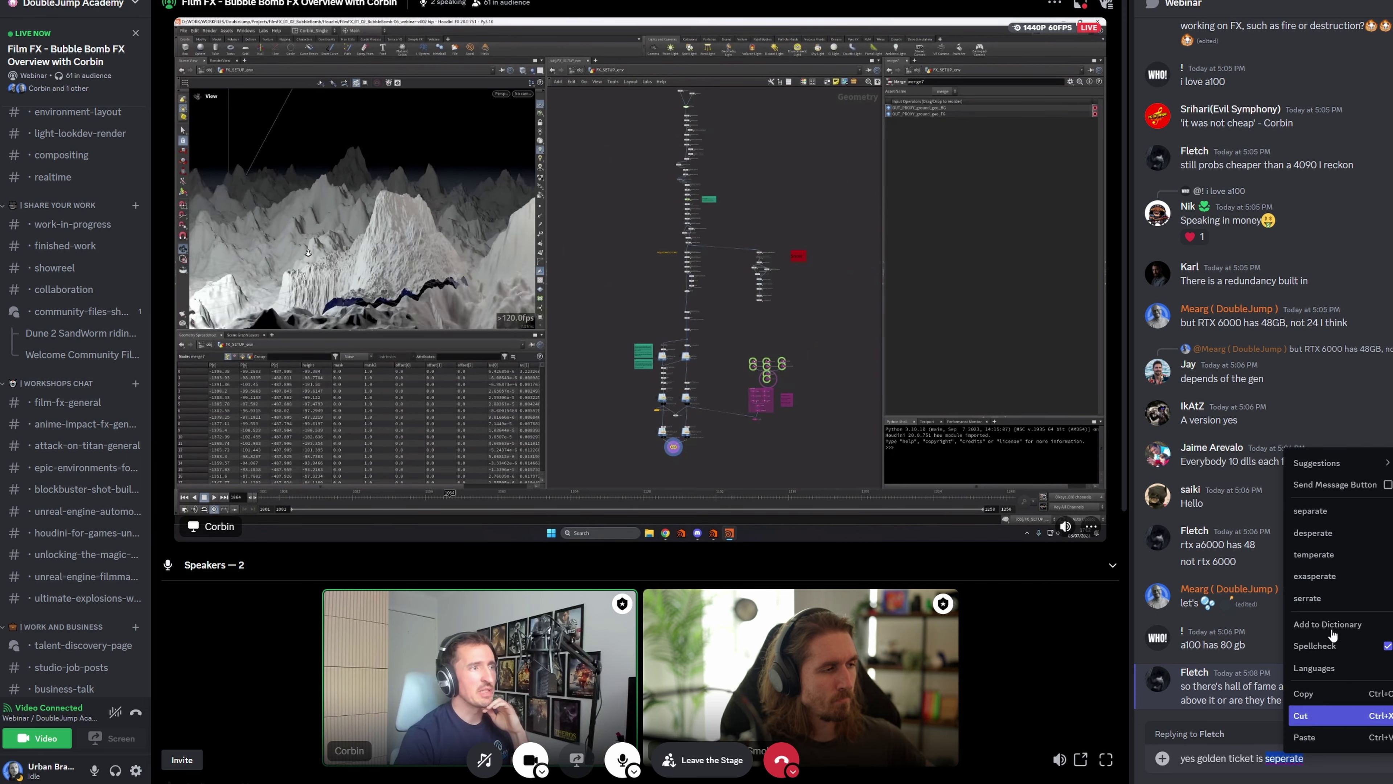
pyautogui.click(1331, 514)
pyautogui.press('Return')
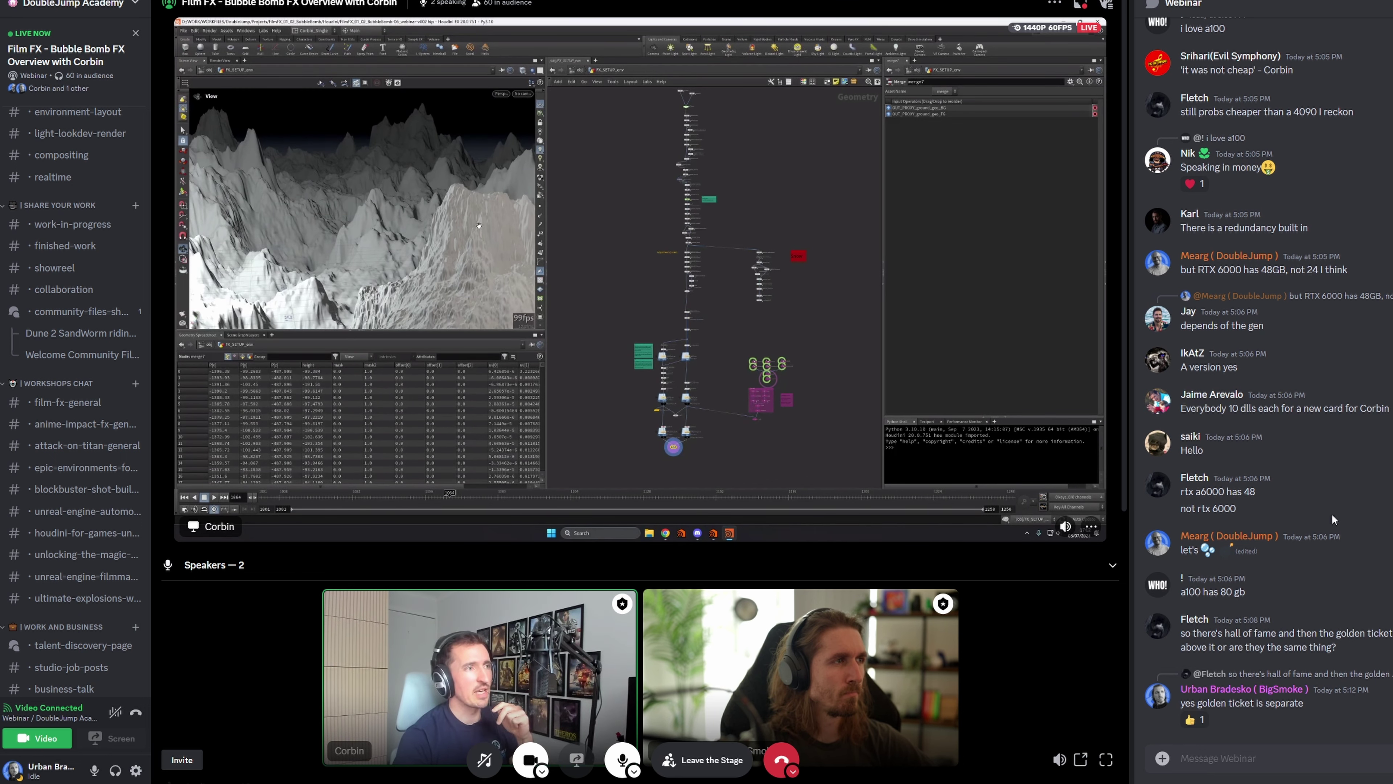
pyautogui.scroll(5, 1331, 513)
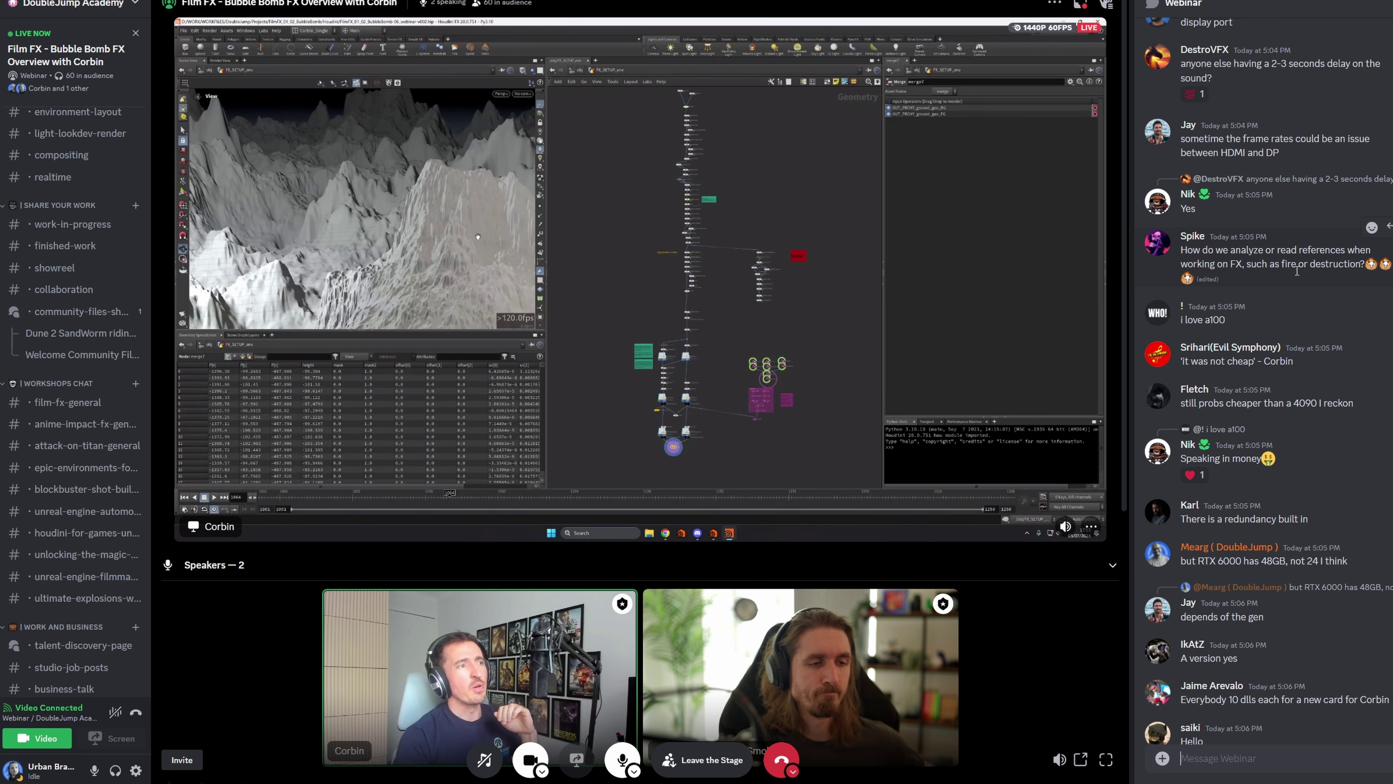
pyautogui.rightClick(1291, 252)
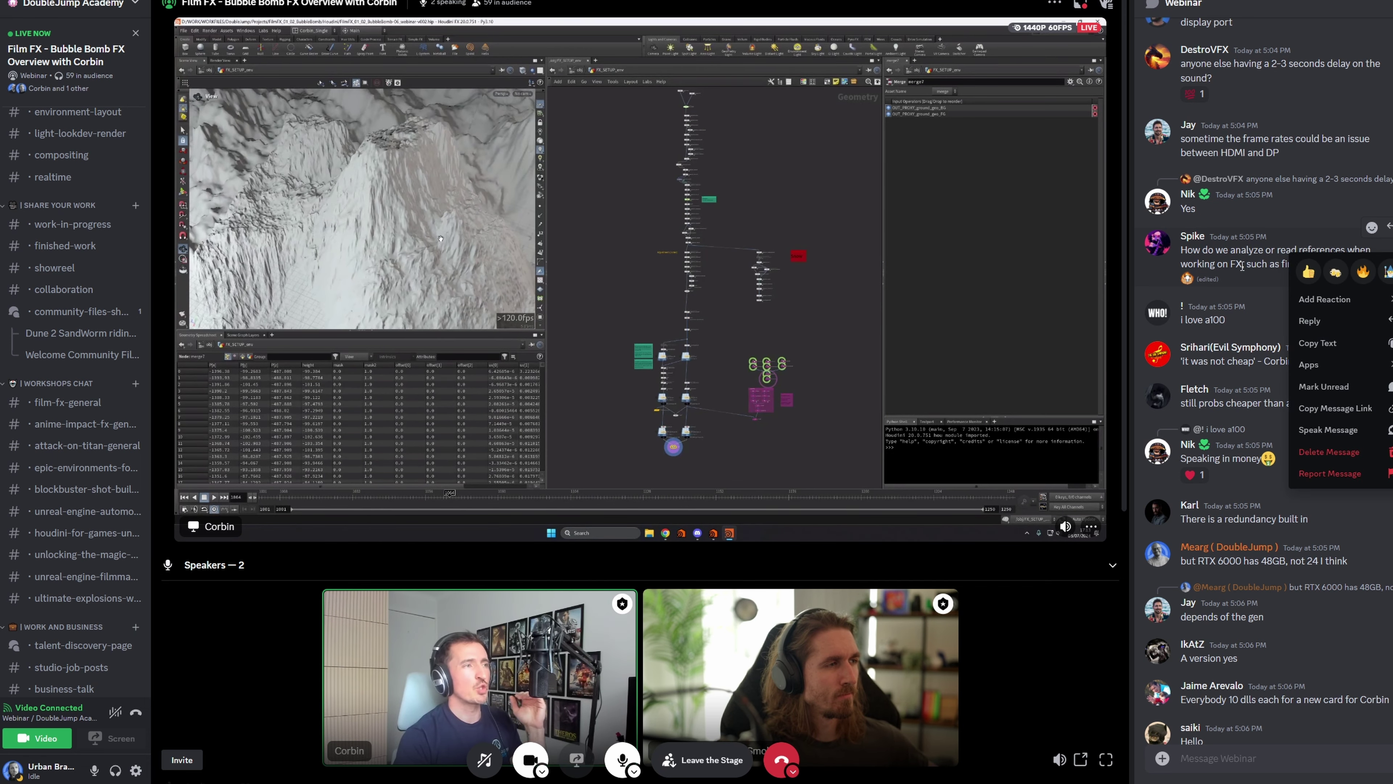
pyautogui.rightClick(1242, 266)
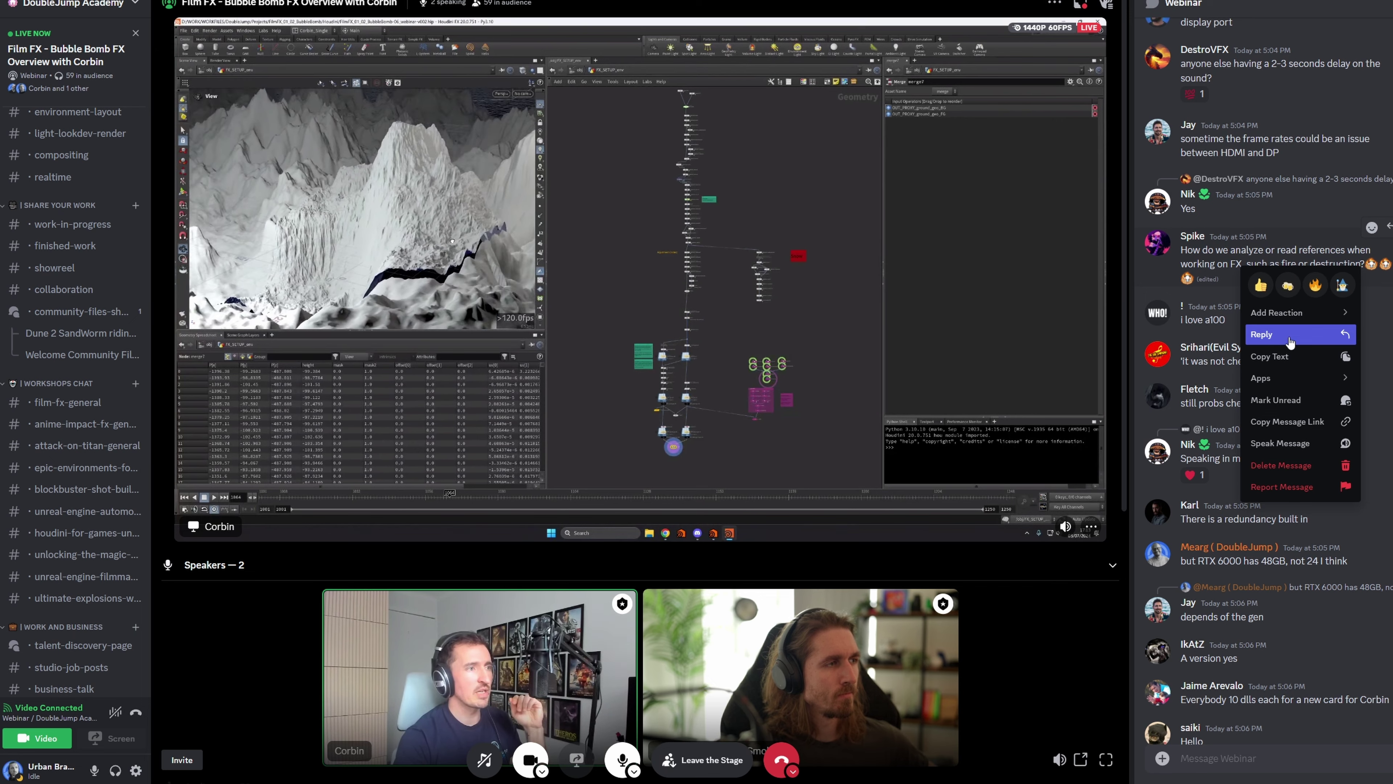
pyautogui.click(1201, 268)
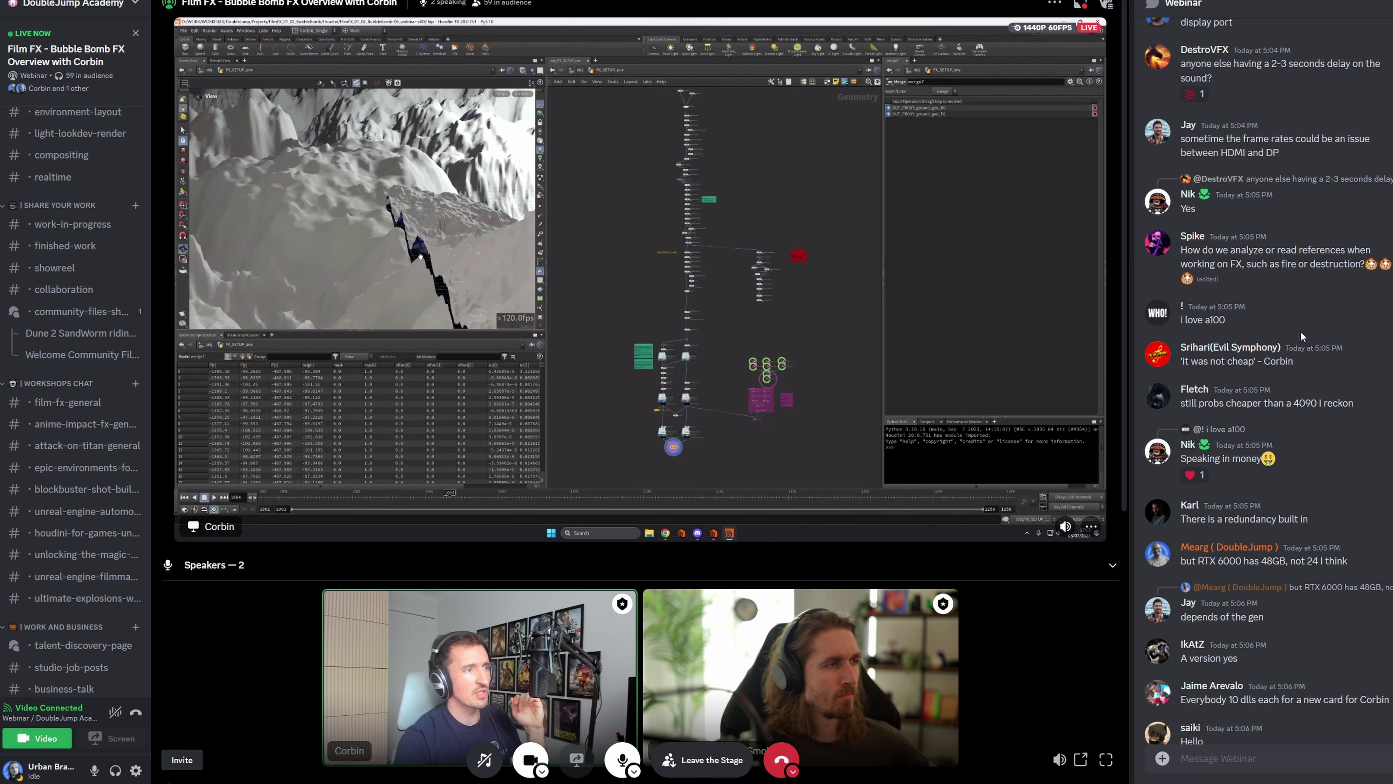
pyautogui.scroll(-5, 1301, 331)
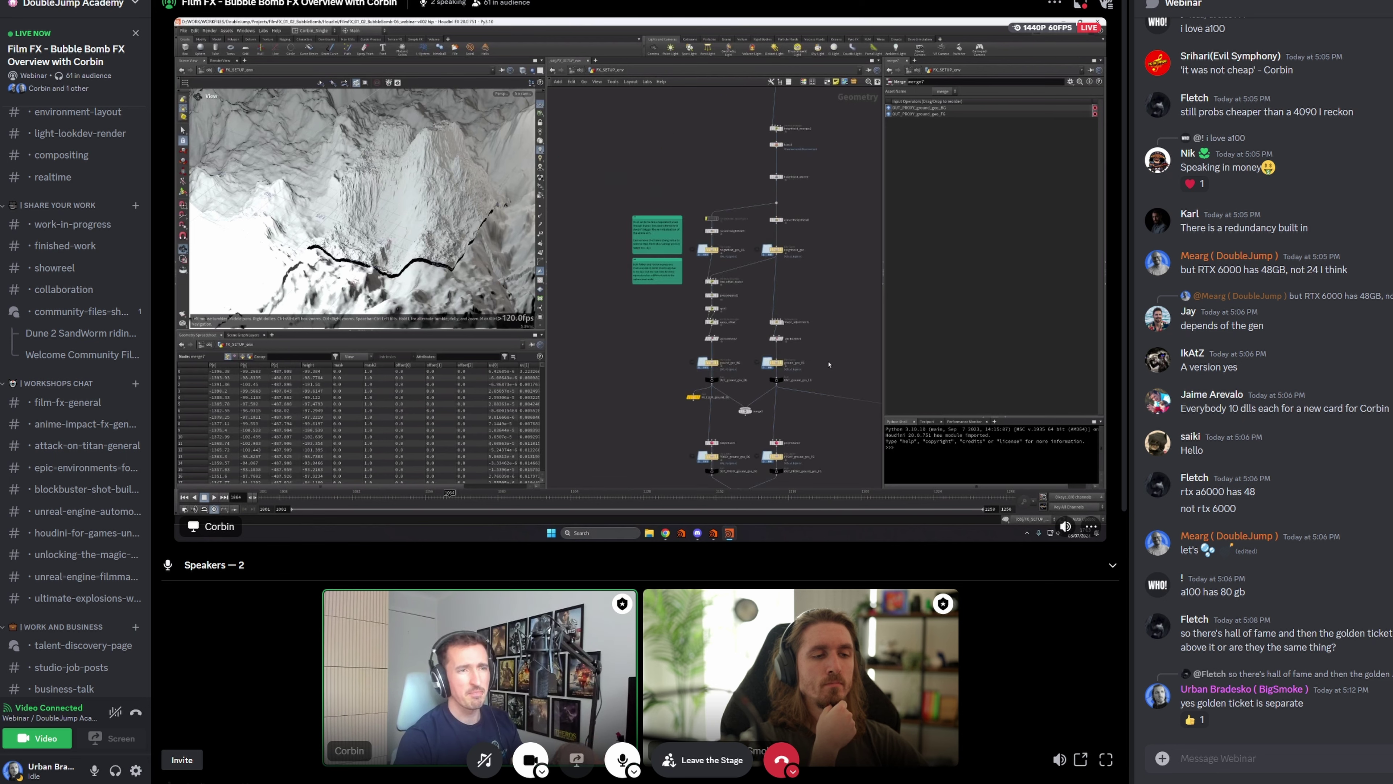
pyautogui.scroll(-3, 715, 360)
pyautogui.moveTo(730, 303)
pyautogui.mouseDown(button='middle')
pyautogui.moveTo(717, 366)
pyautogui.moveTo(721, 329)
pyautogui.mouseUp(button='middle')
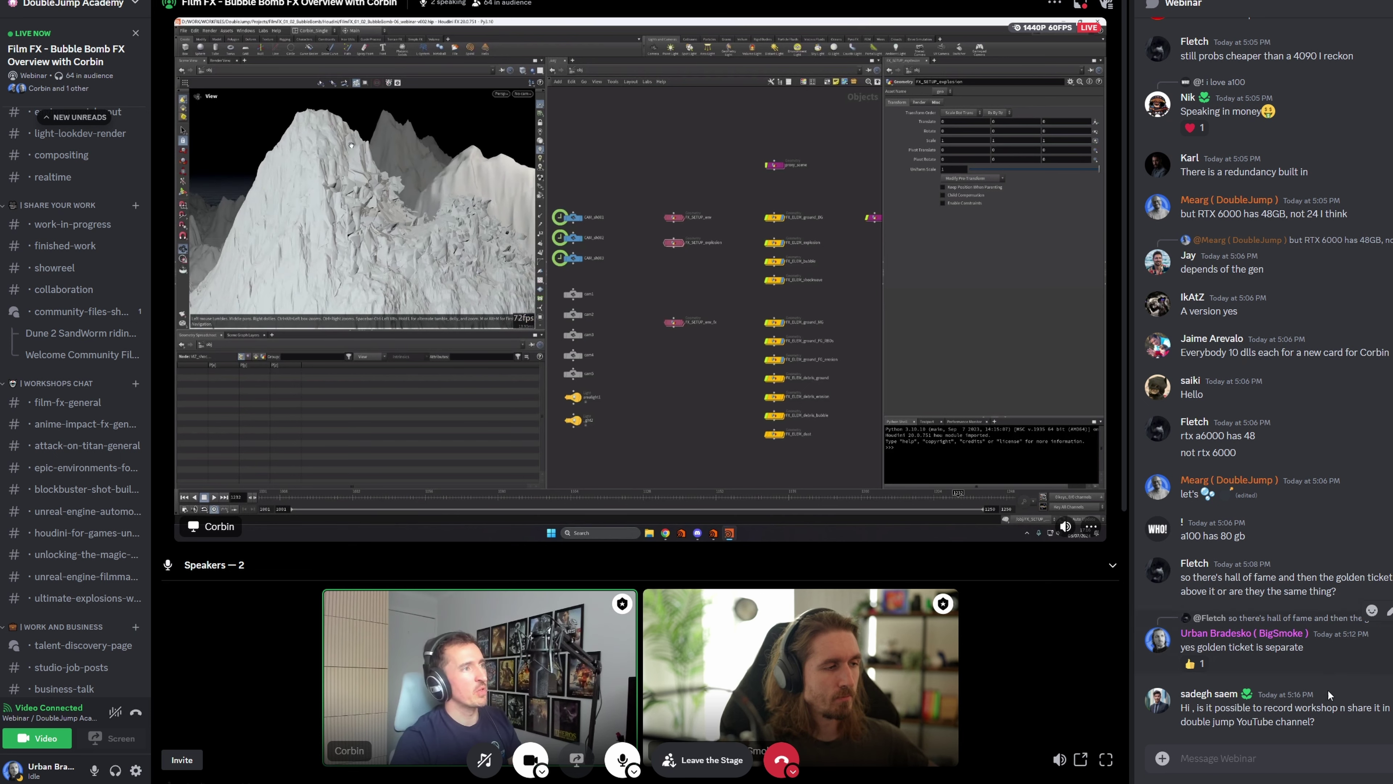
# Reply to the chat question about recording the workshop for the YouTube channel with "you mean this webinar?"
pyautogui.rightClick(1287, 734)
pyautogui.click(1313, 613)
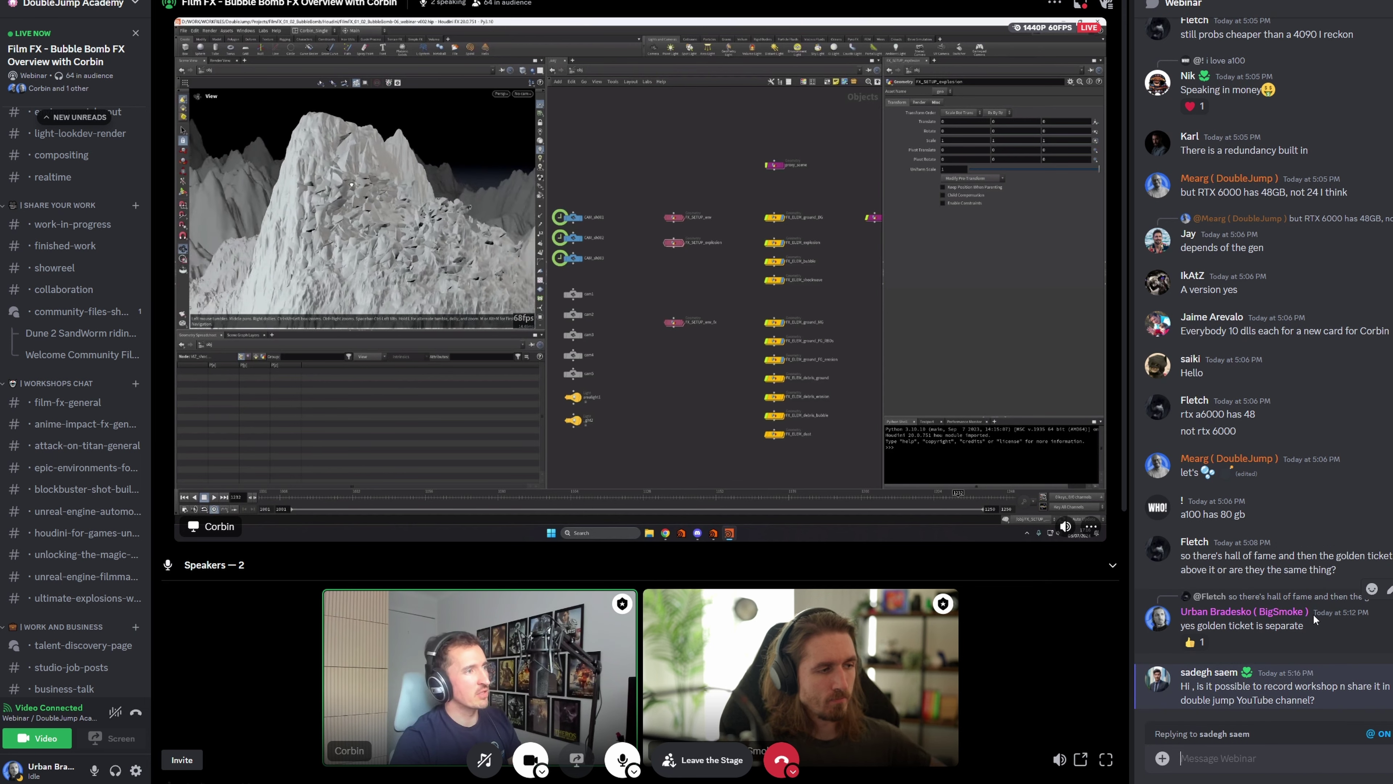
pyautogui.write('you mean ')
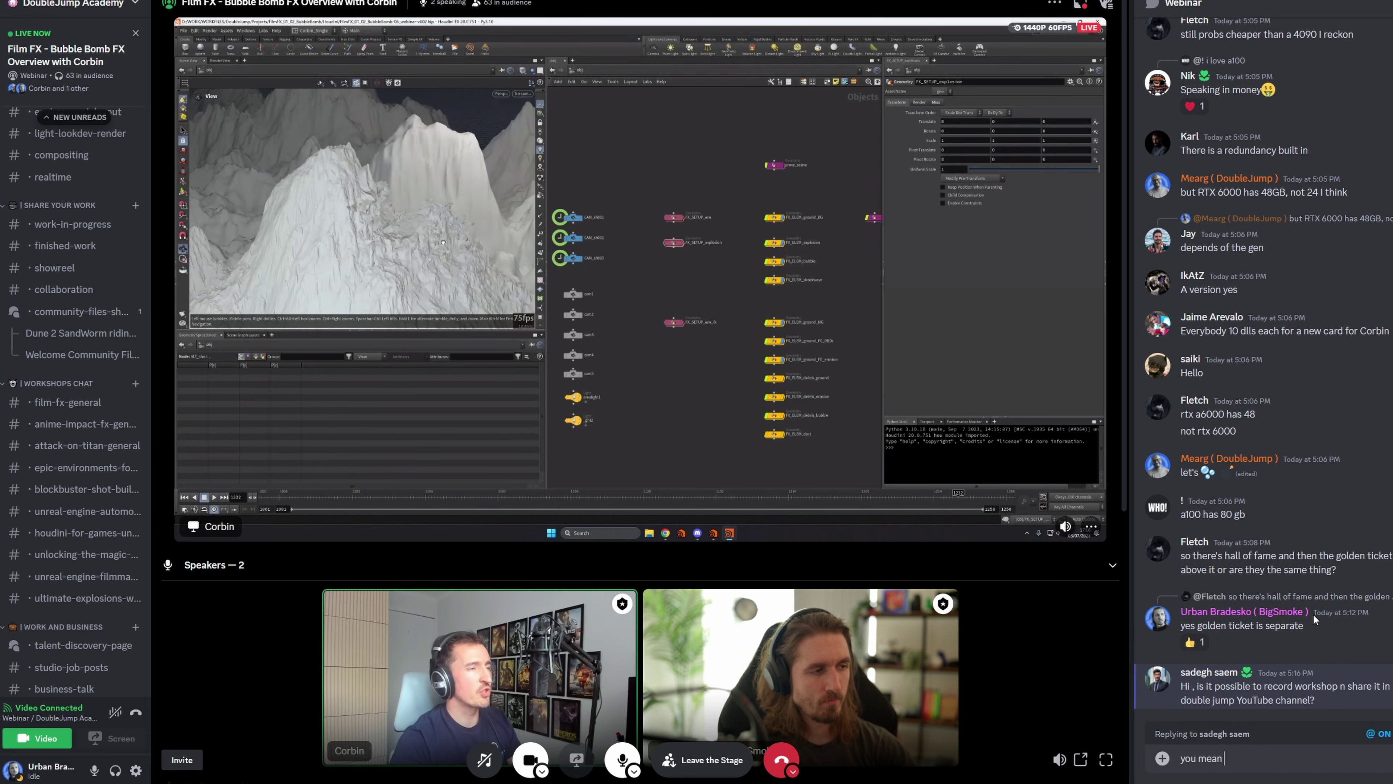
pyautogui.write('this we')
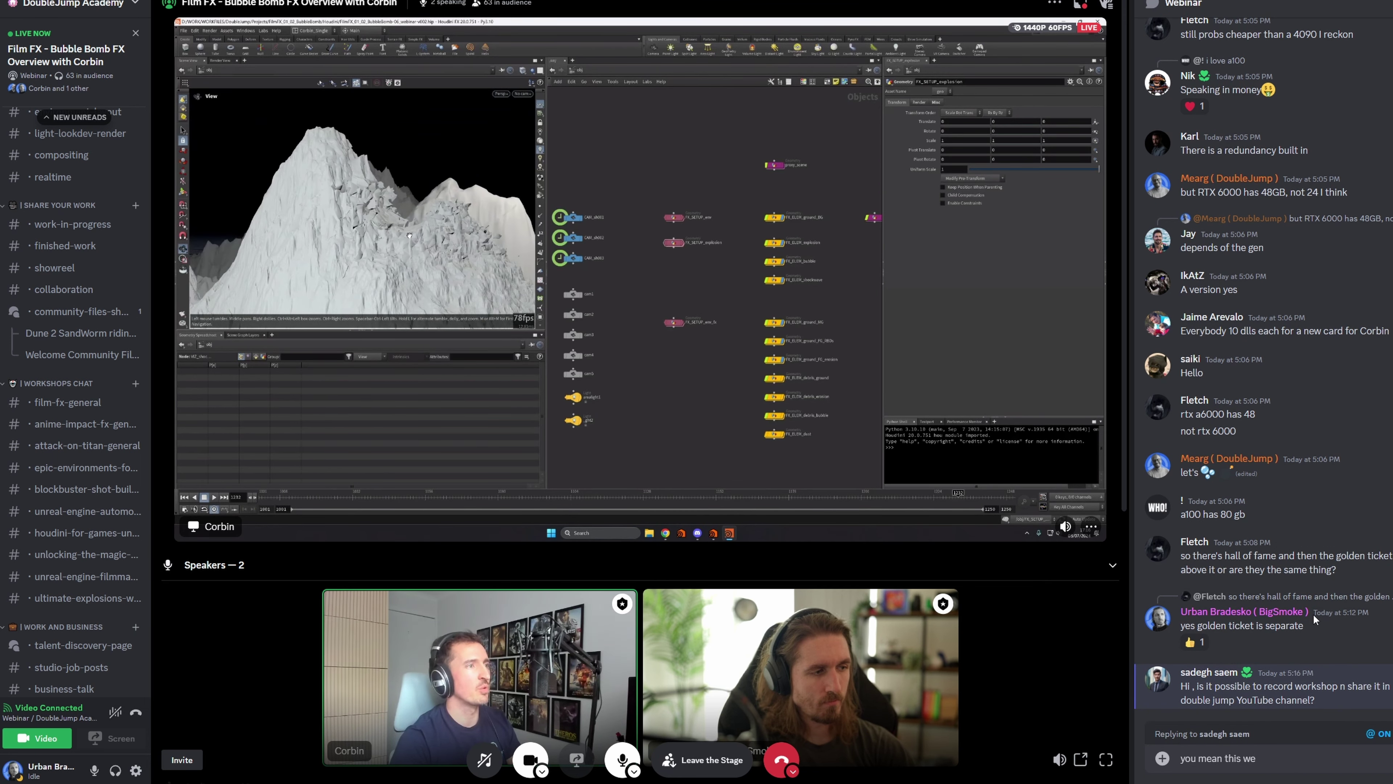
pyautogui.write('binar?')
pyautogui.press('Return')
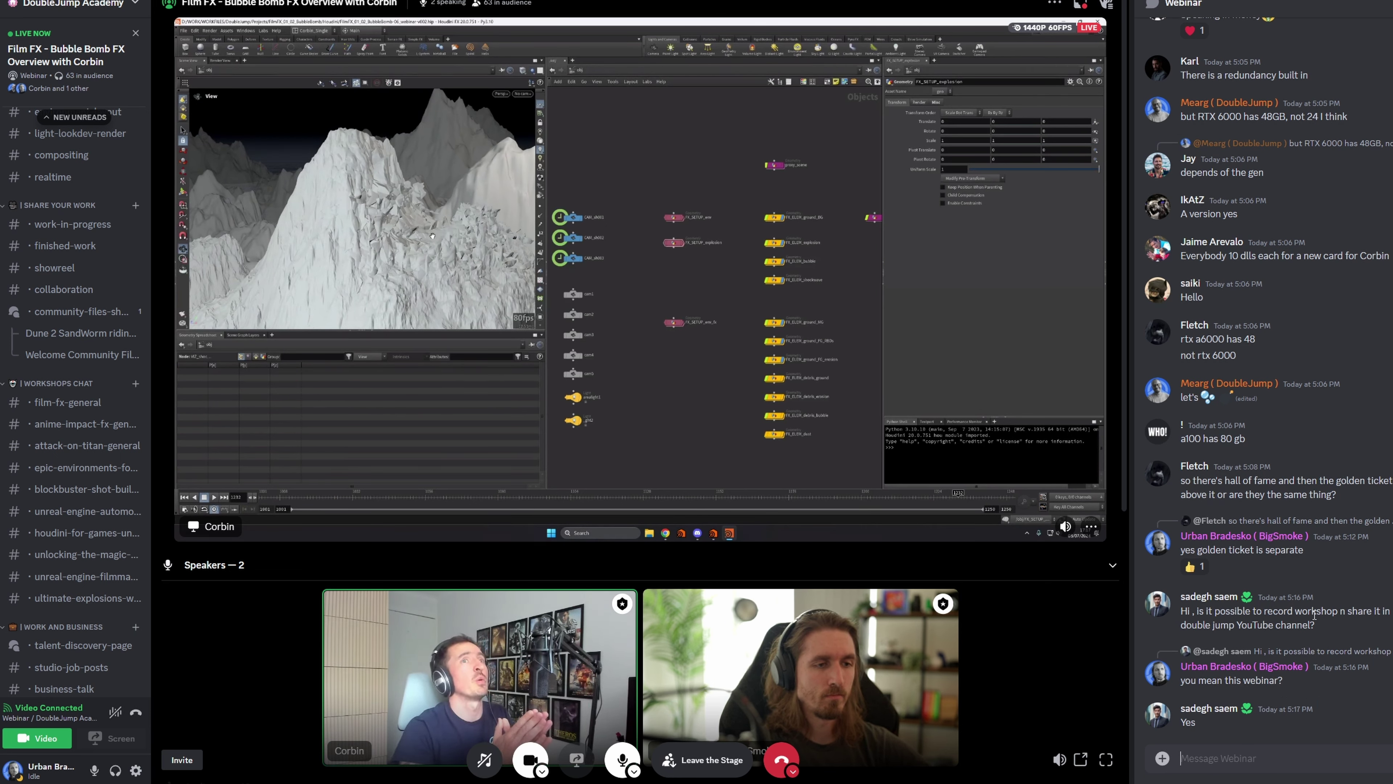
# Answer in the webinar chat with "we do it every time", followed by a separate ":)" smiley message
pyautogui.write('we do it e')
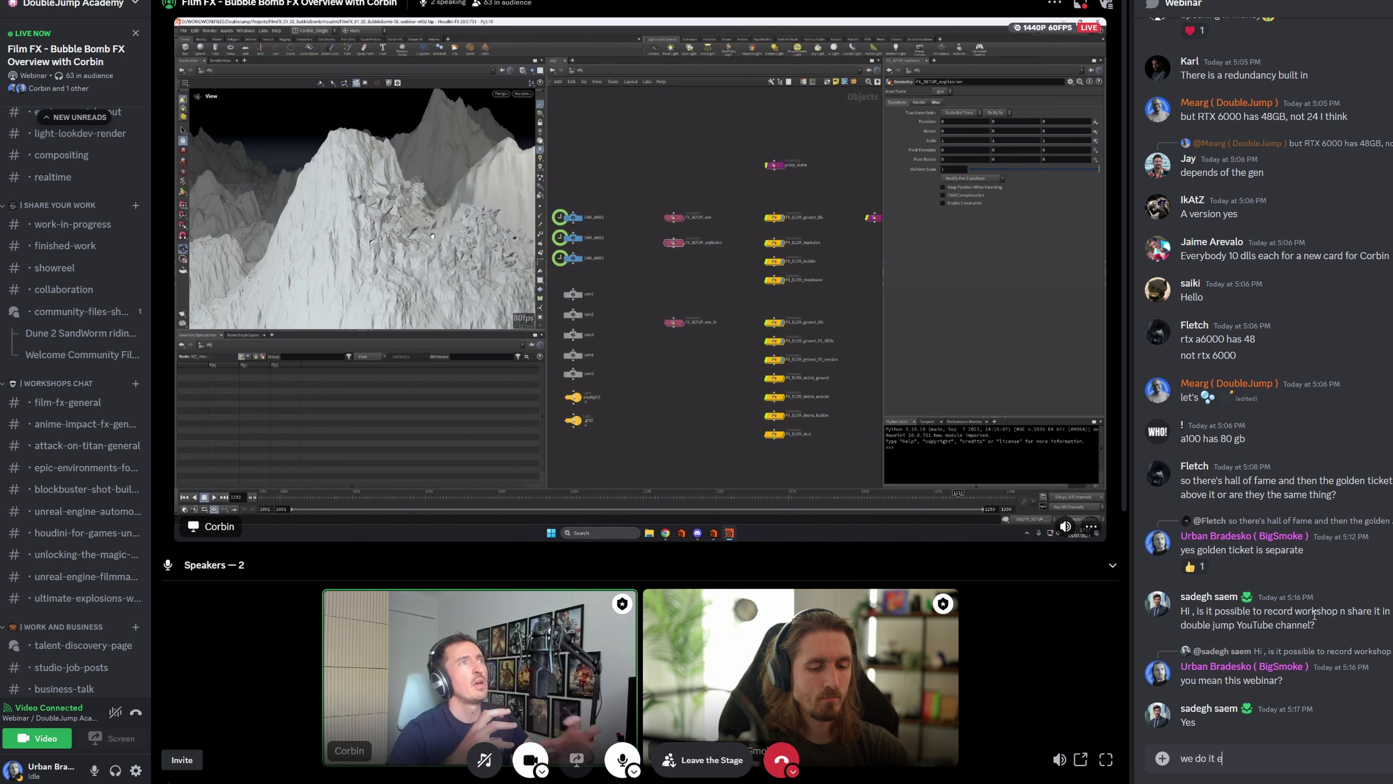
pyautogui.write('very time')
pyautogui.press('Return')
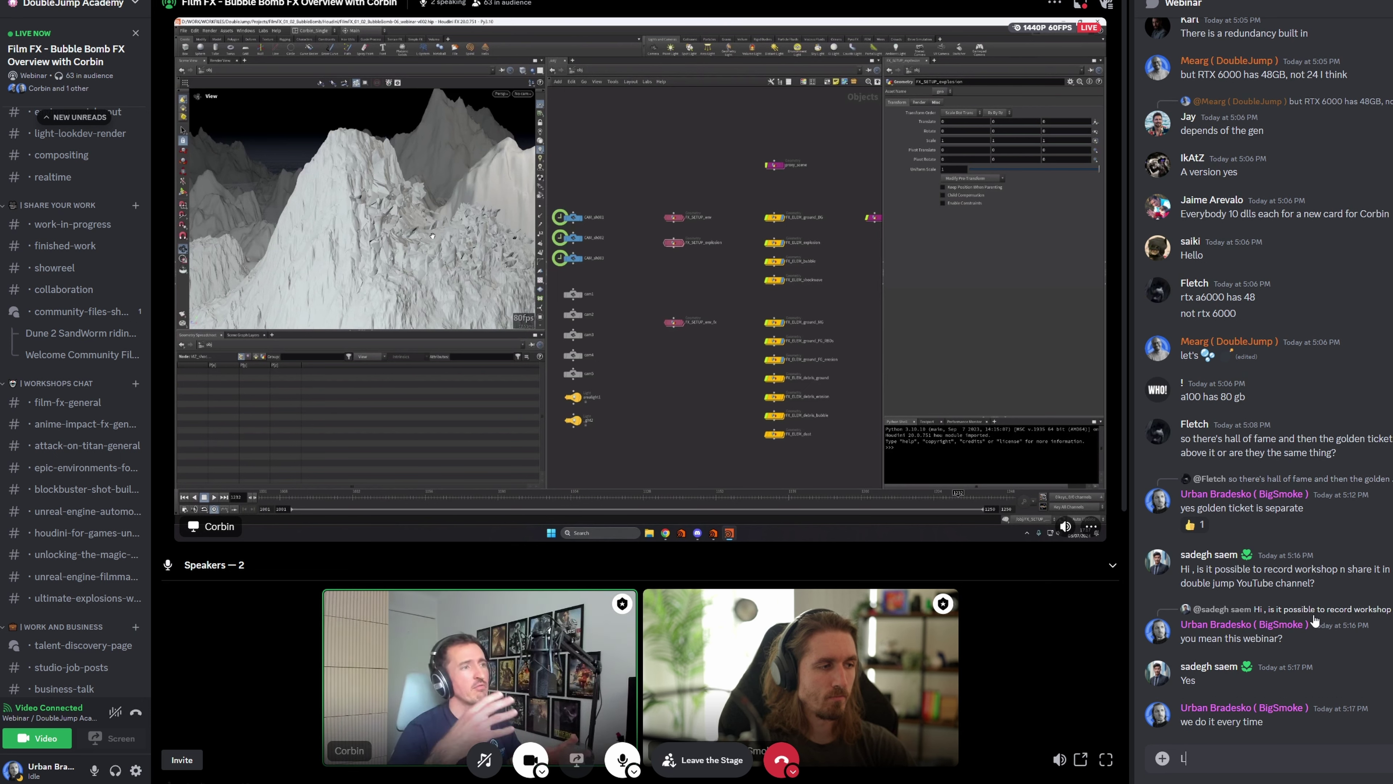
pyautogui.write(':)')
pyautogui.press('Return')
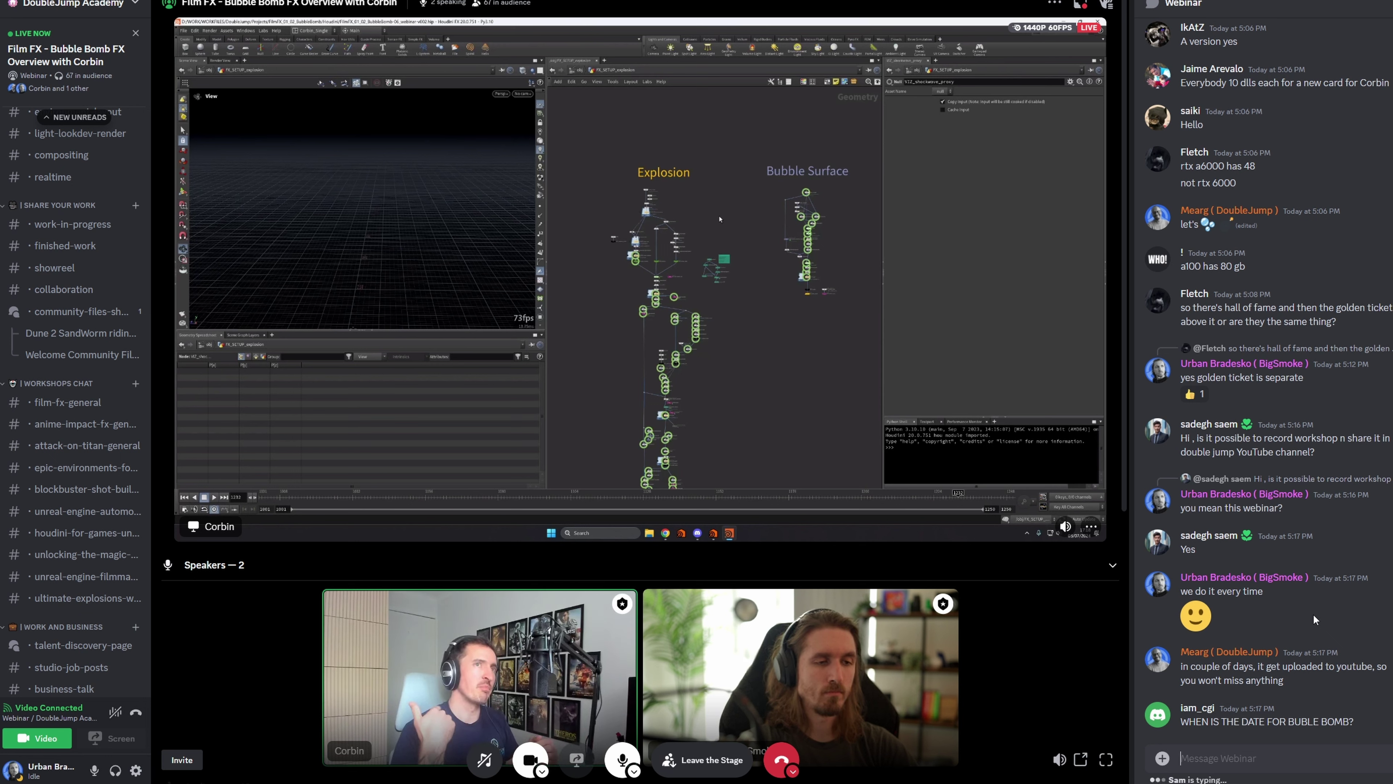
# Post an all-caps message in the webinar chat saying that the instructor "IS RECORDING IT NOW"
pyautogui.write('COR')
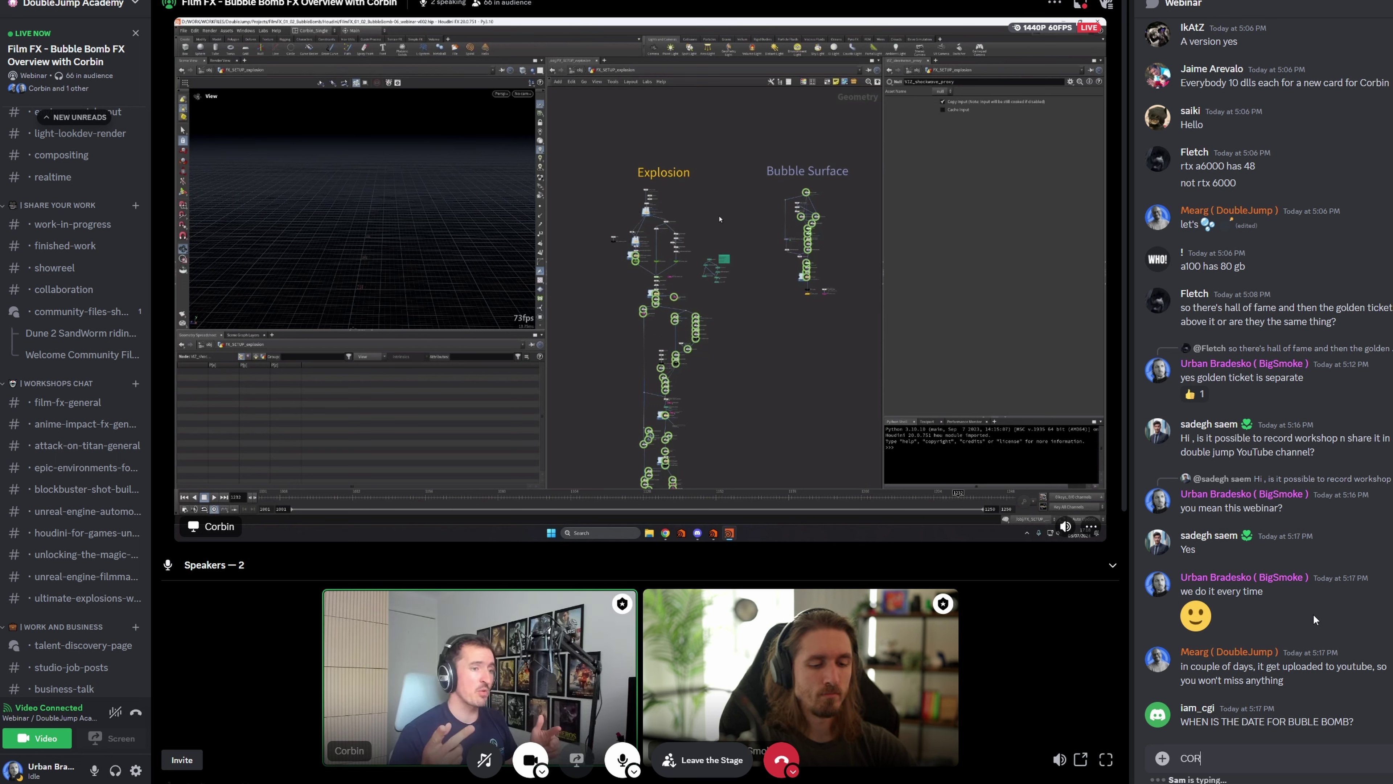
pyautogui.write('BIN IS RECORDING')
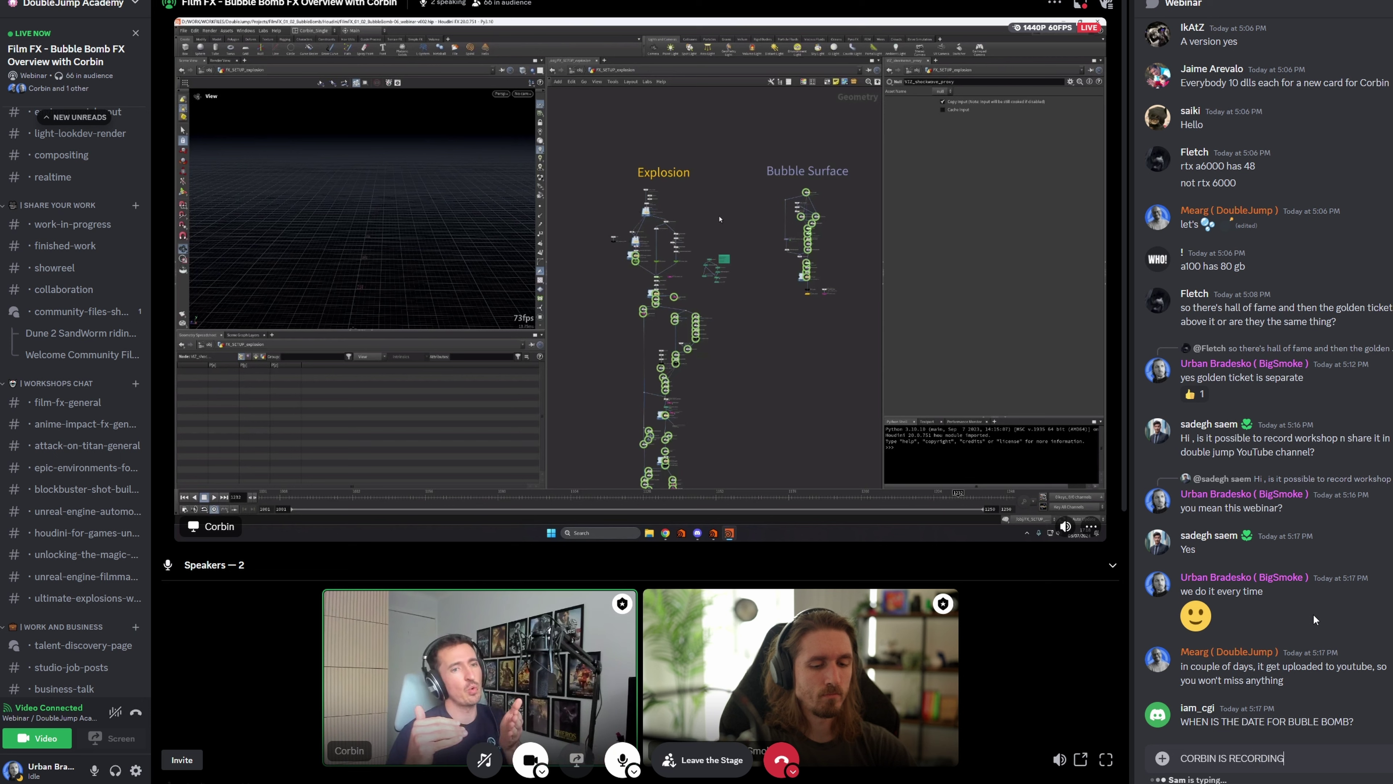
pyautogui.write(' IT NOW')
pyautogui.press('Return')
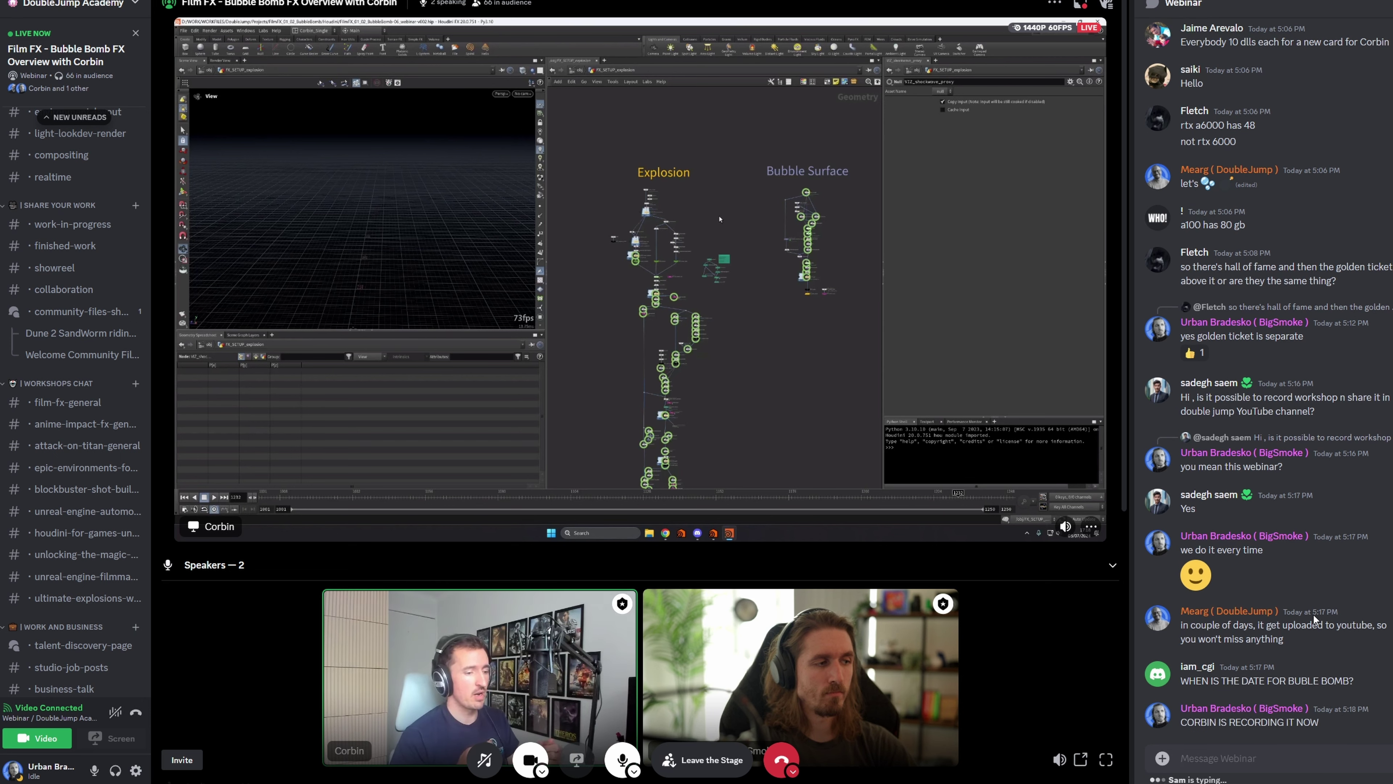
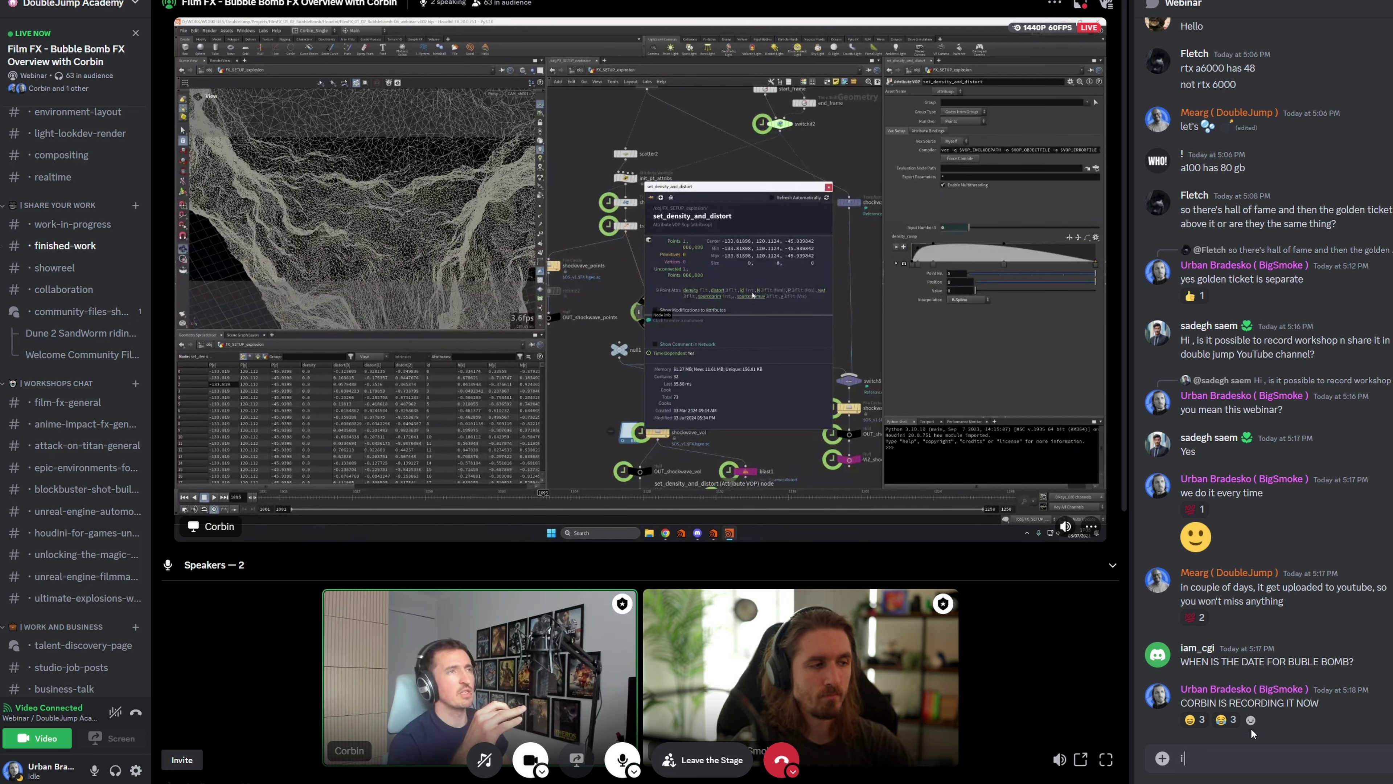
# Post "i made the cameras! i help!" followed by a wizard emoji in the webinar chat
pyautogui.write('i made the cameras')
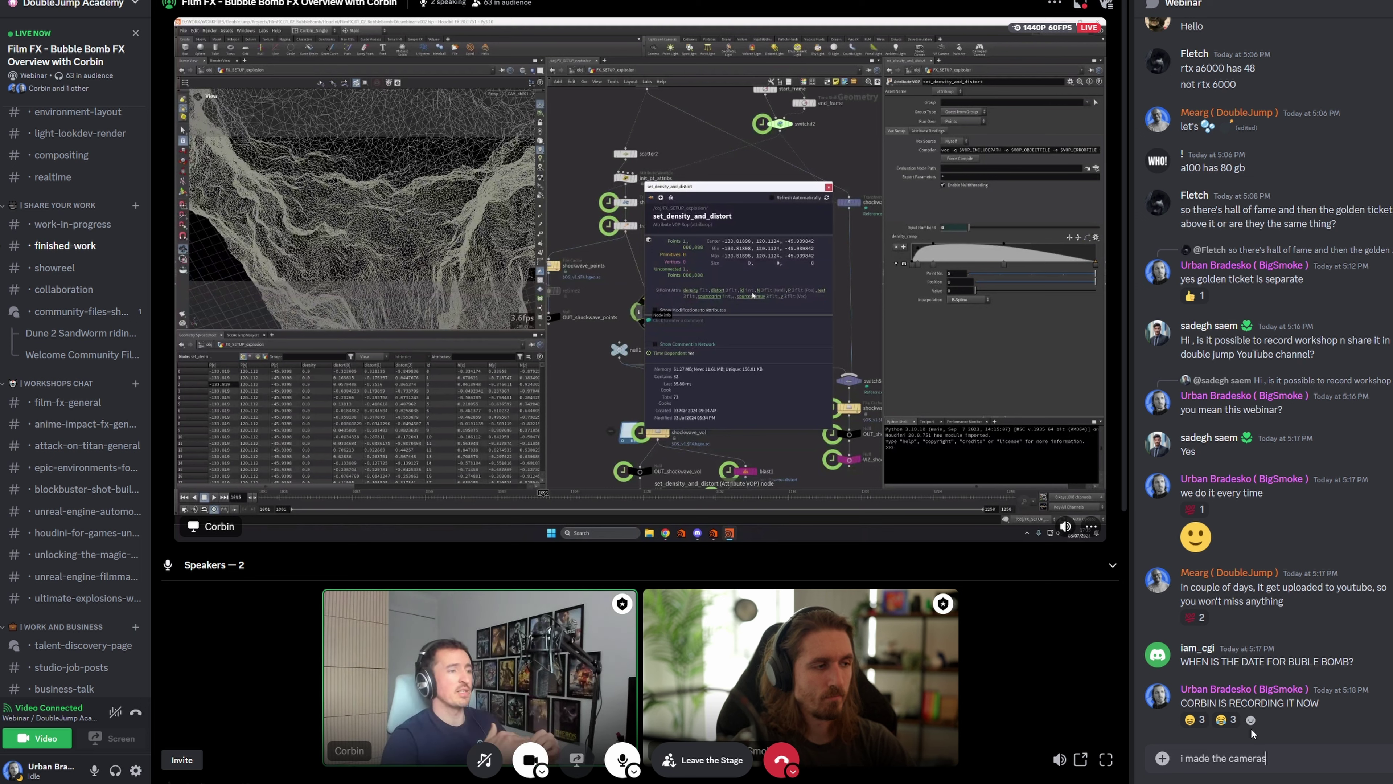
pyautogui.write('! i help!')
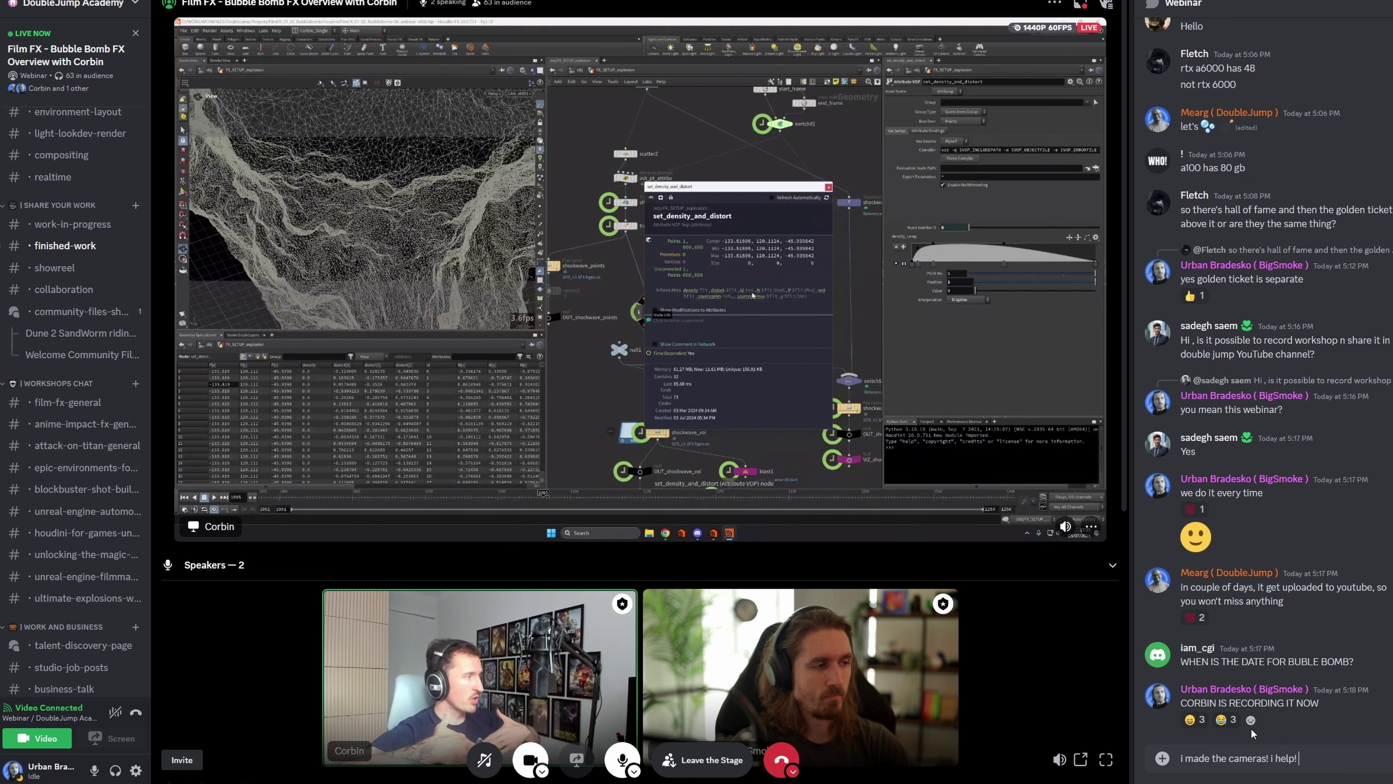
pyautogui.click(1371, 758)
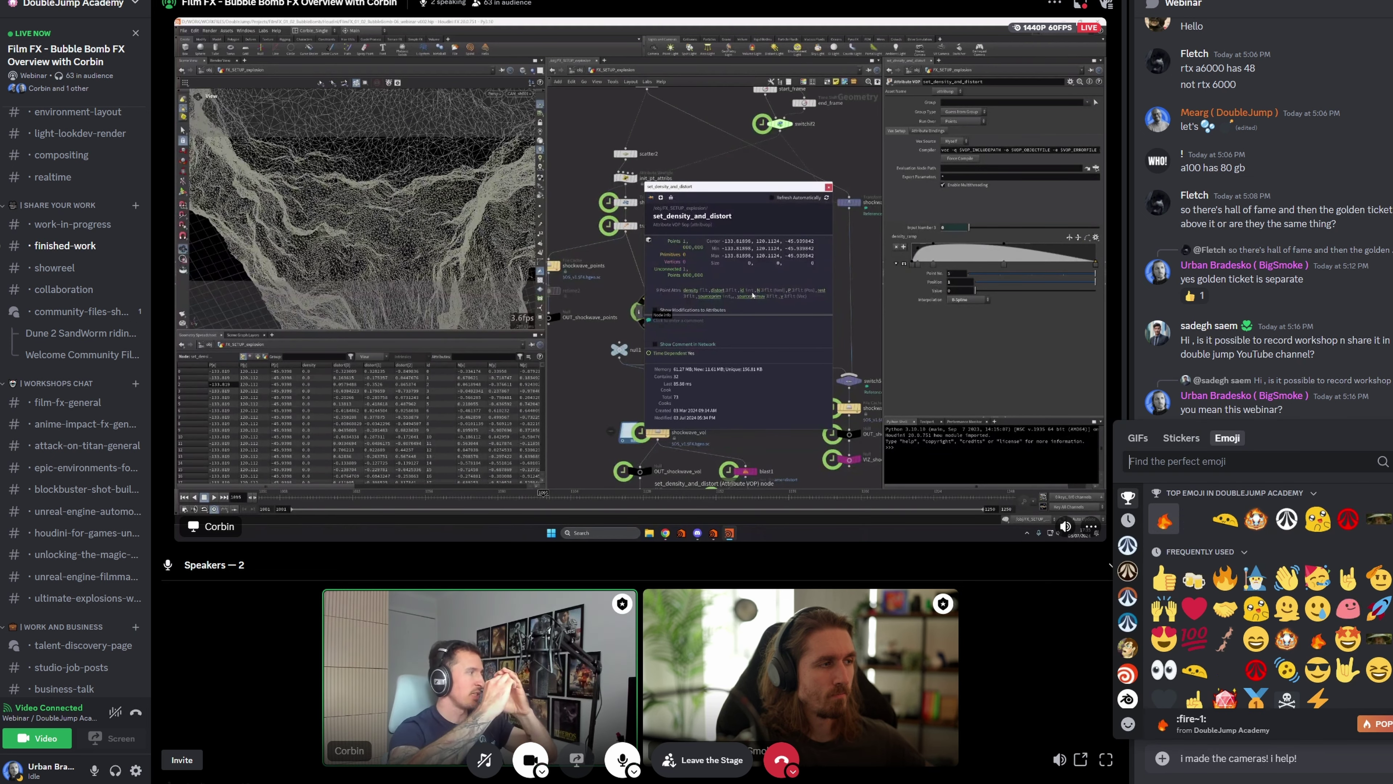
pyautogui.click(1252, 577)
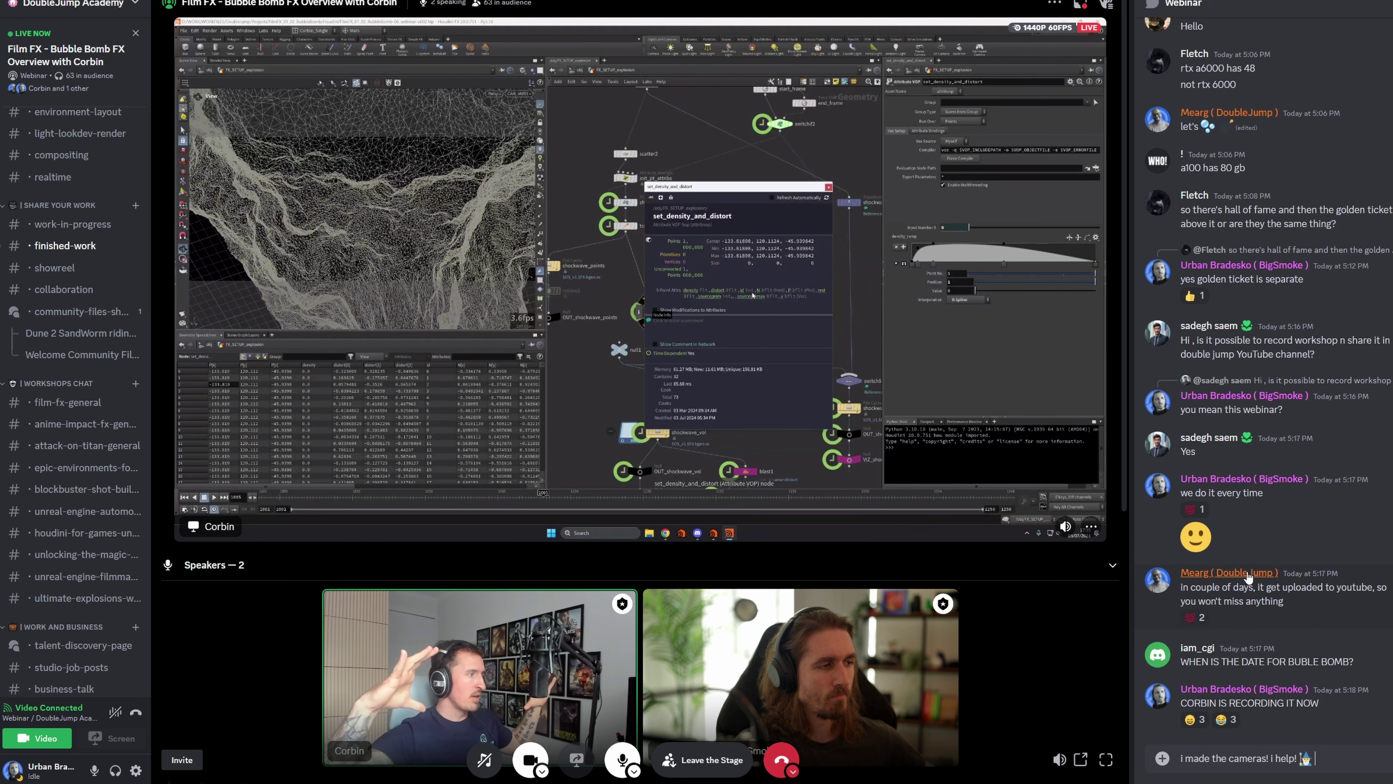
pyautogui.press('Return')
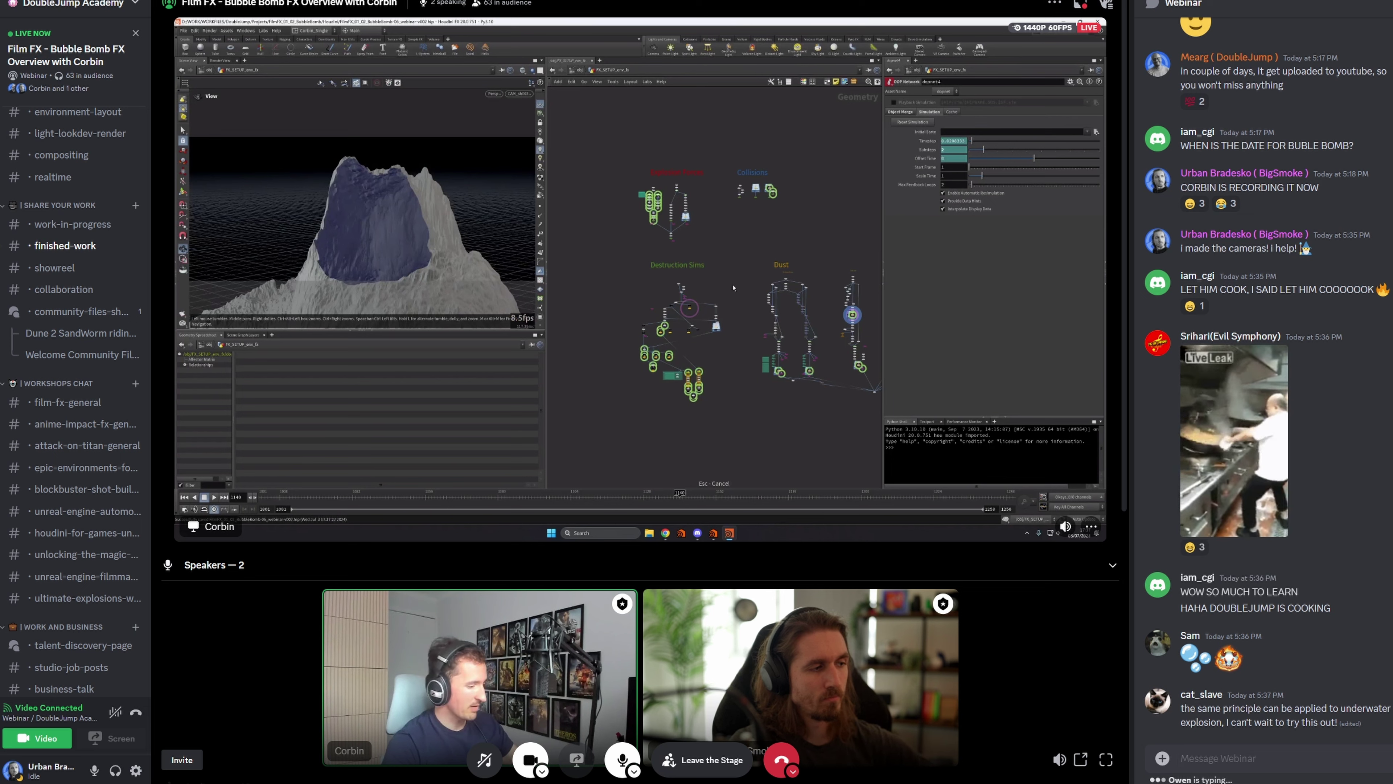
# Answer the underwater explosion comment with "yes!" and a second message, "golden ticked if you make an underwater explosion scene!"
pyautogui.write('yes!')
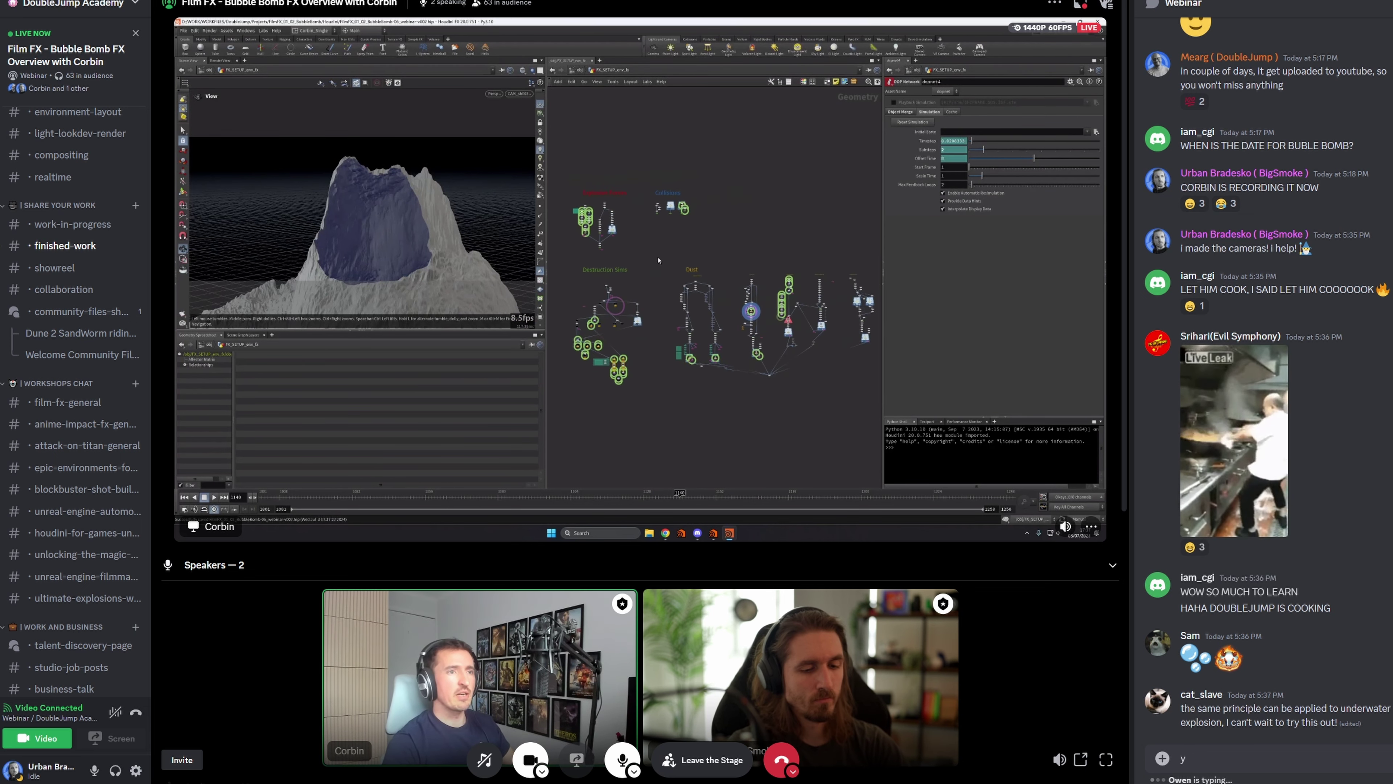
pyautogui.press('Return')
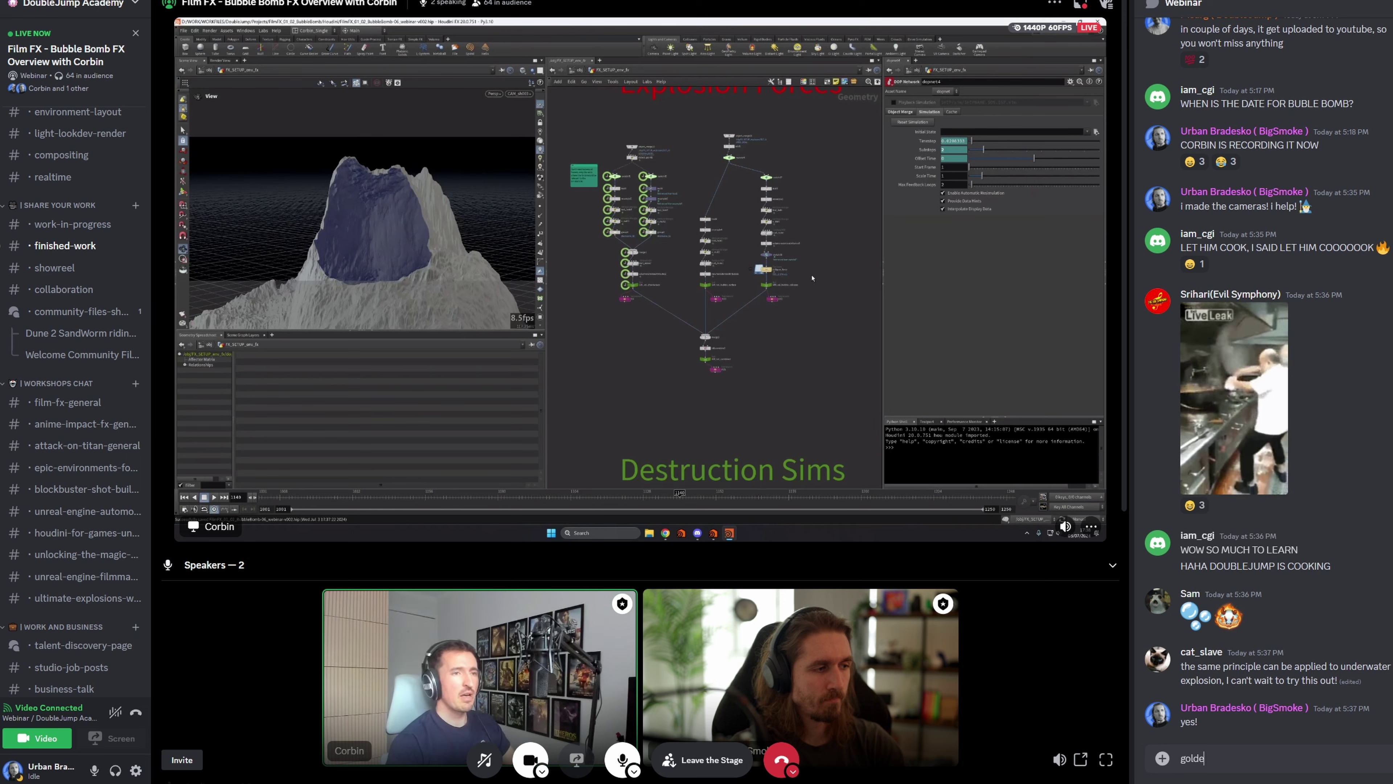
pyautogui.press('BackSpace')
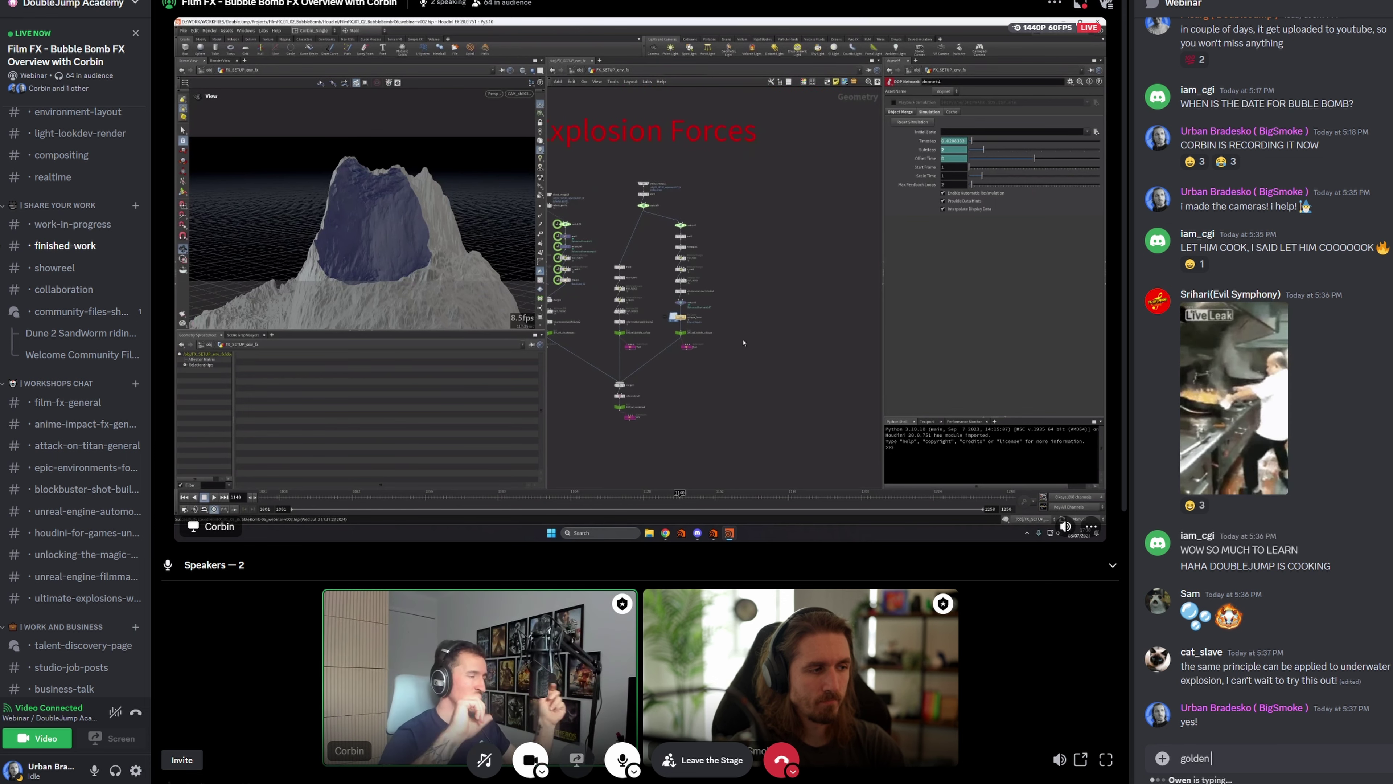
pyautogui.write('ticked')
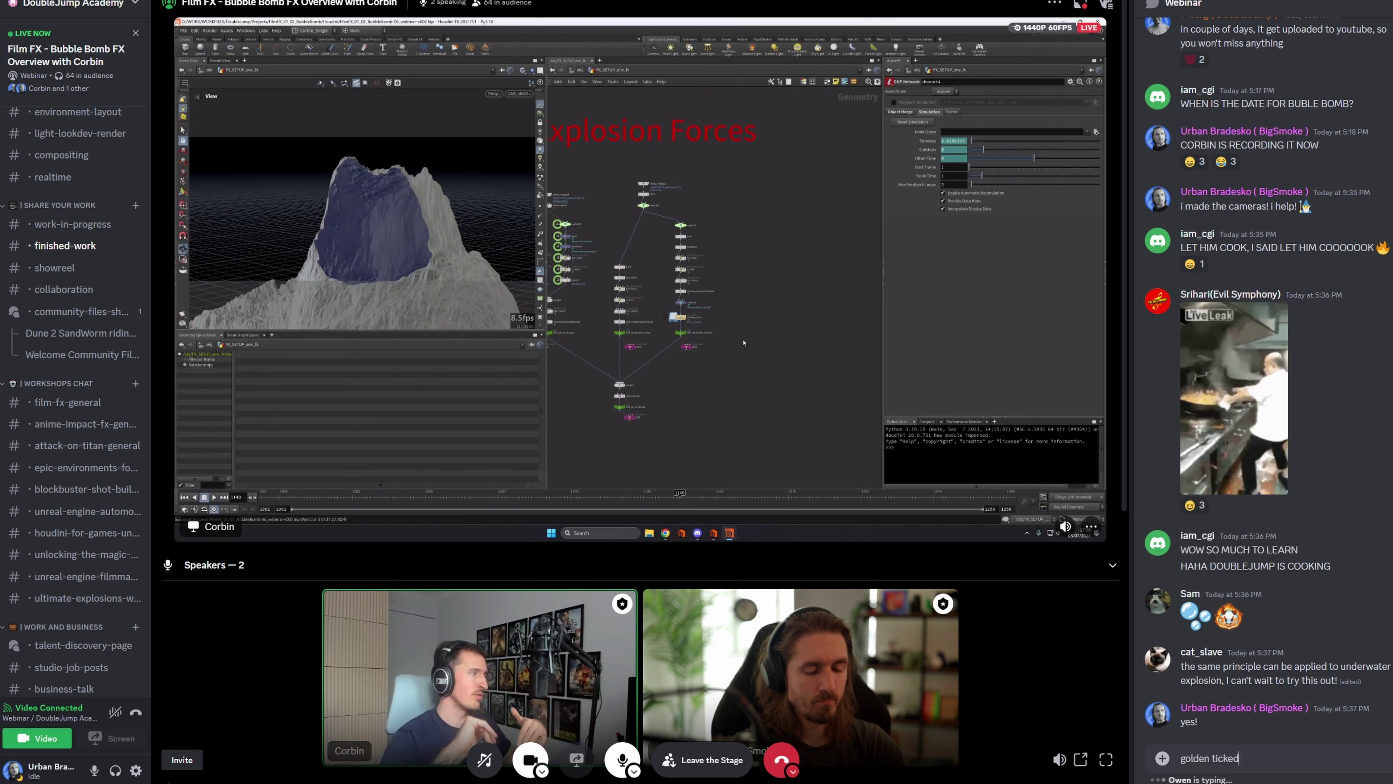
pyautogui.write(' if you make')
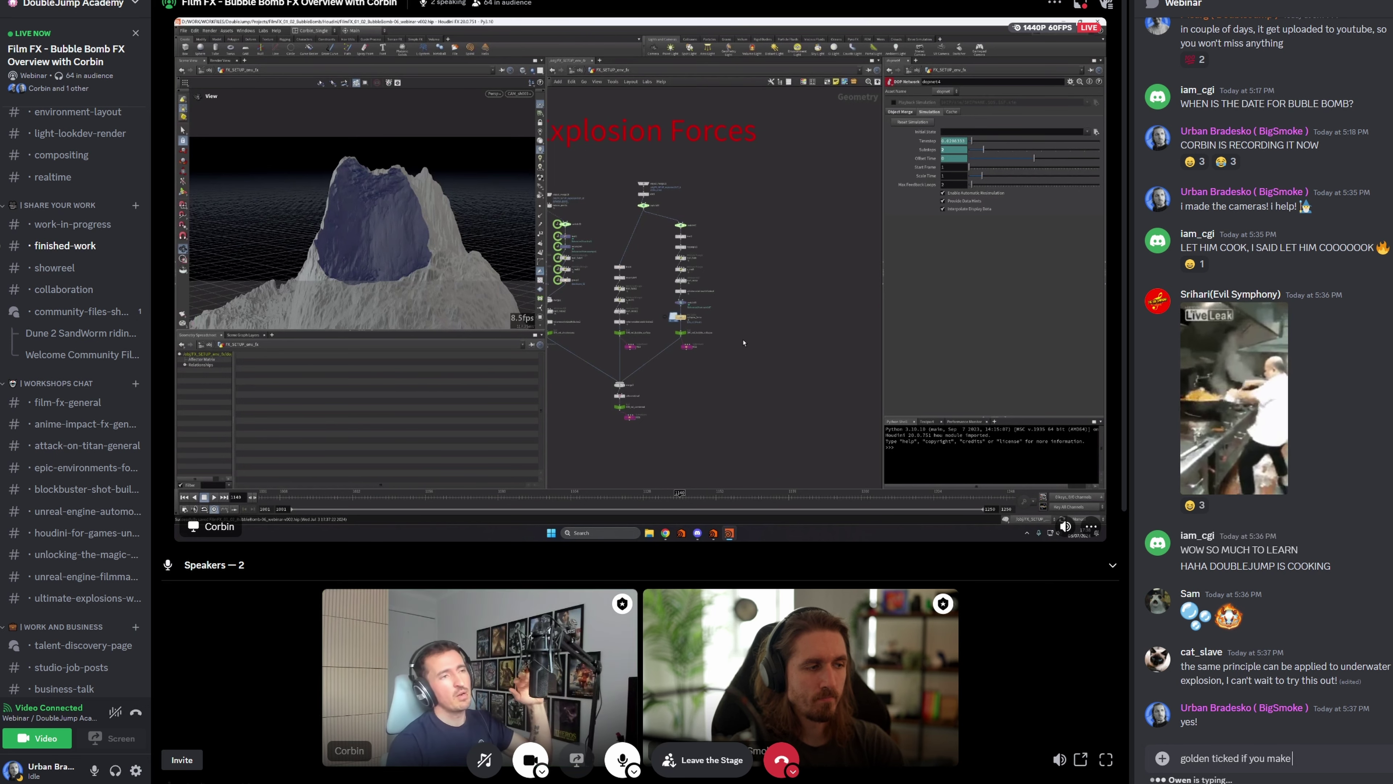
pyautogui.write(' an underwat')
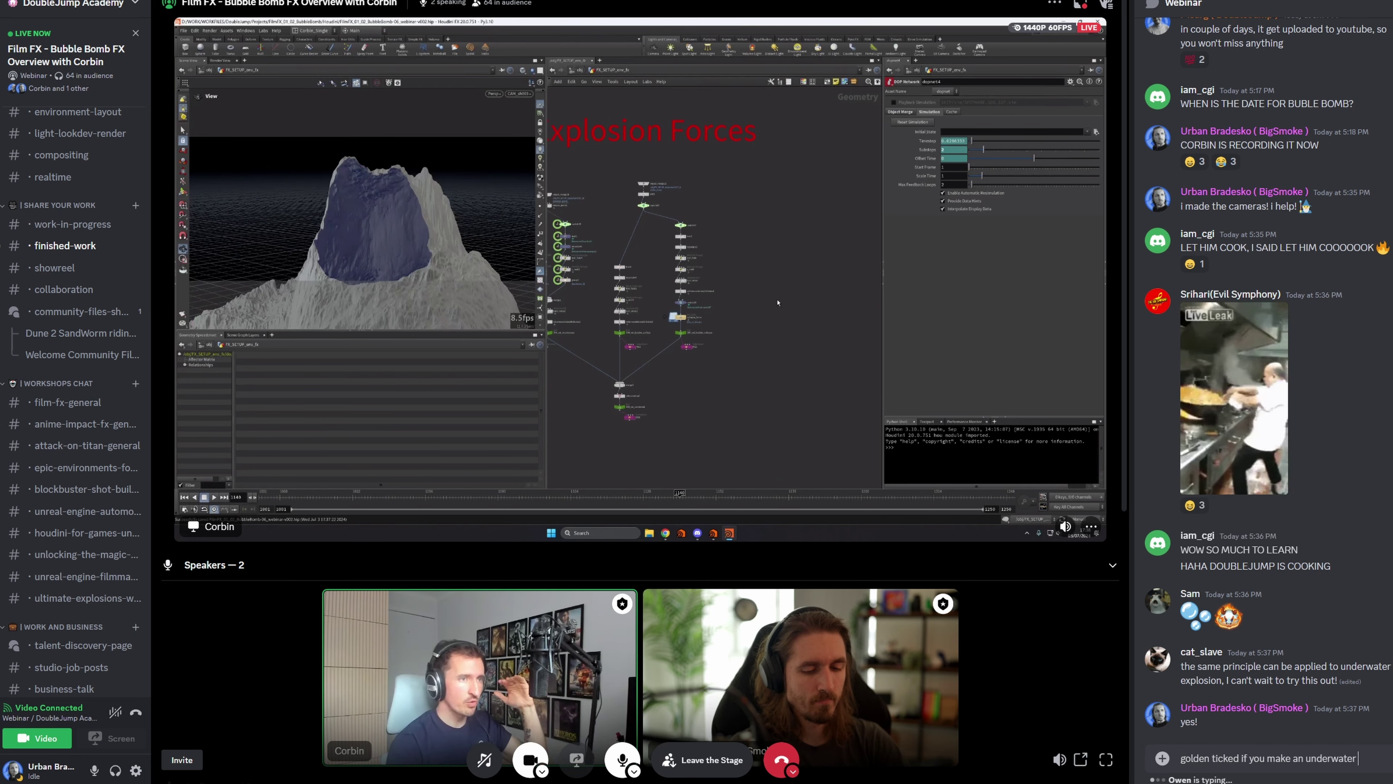
pyautogui.write('er ')
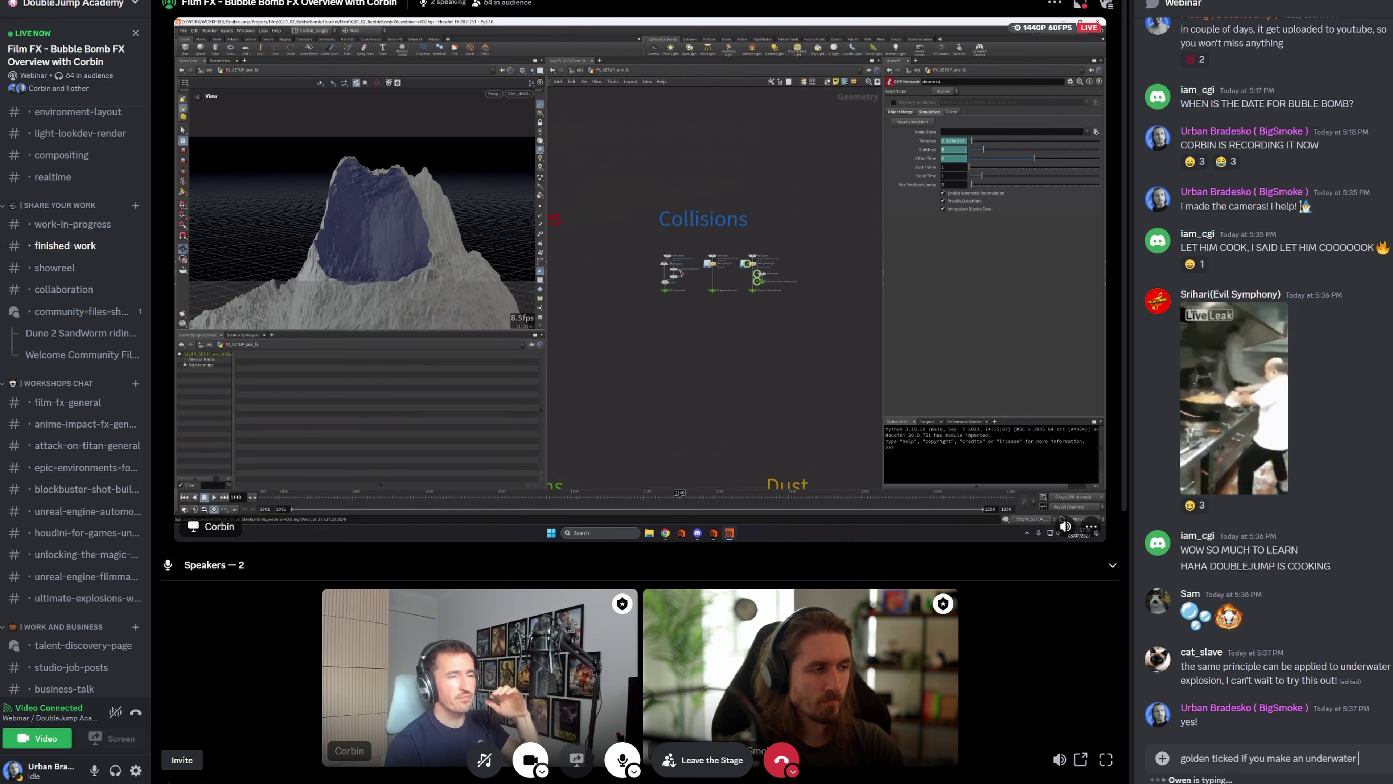
pyautogui.write('explosion s')
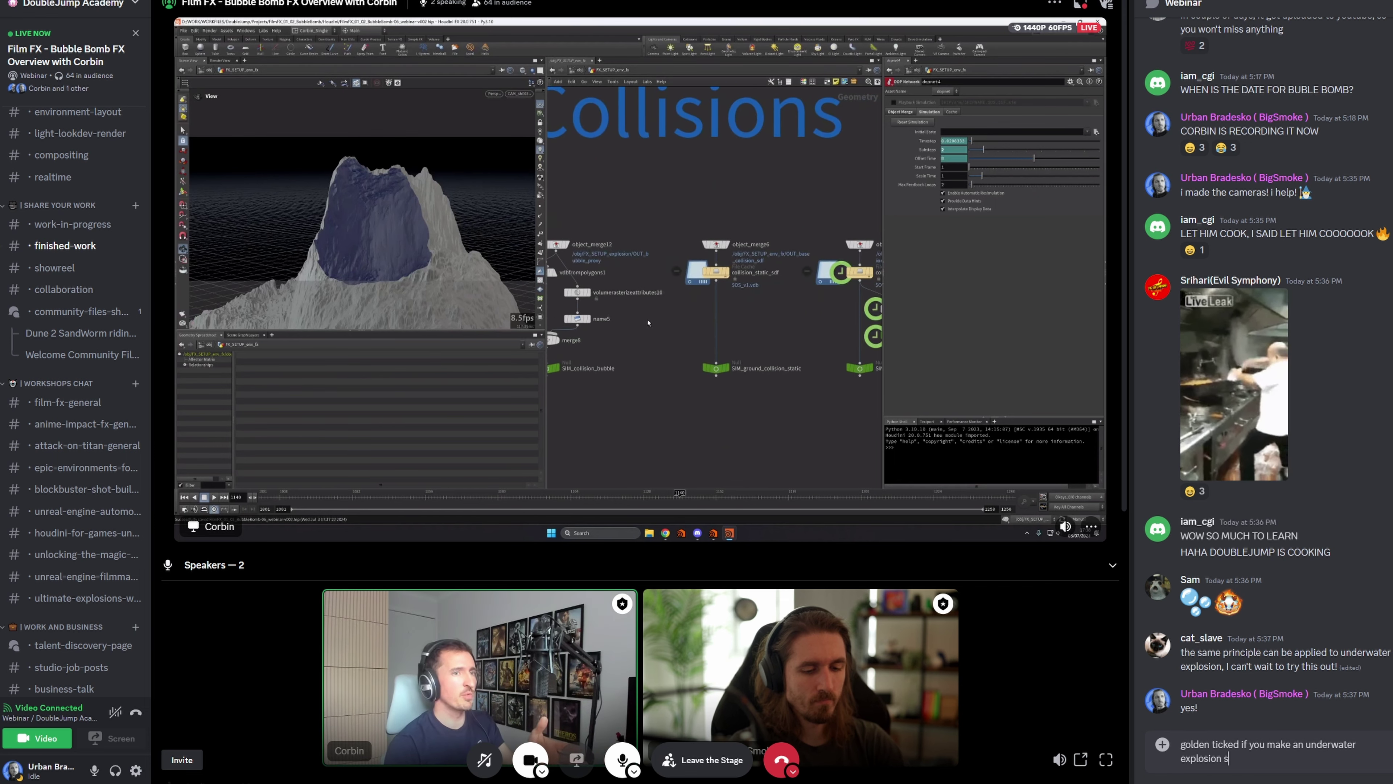
pyautogui.write('cene!')
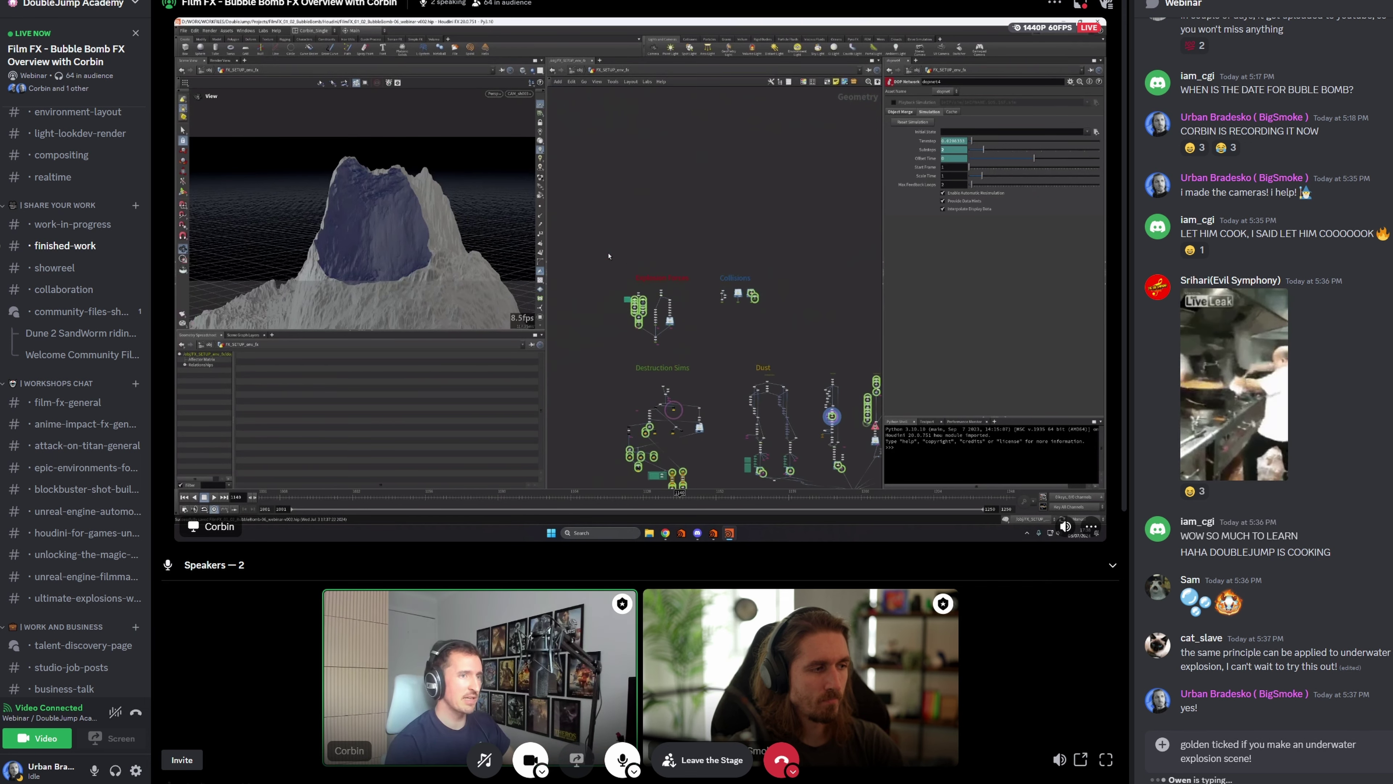
pyautogui.press('Return')
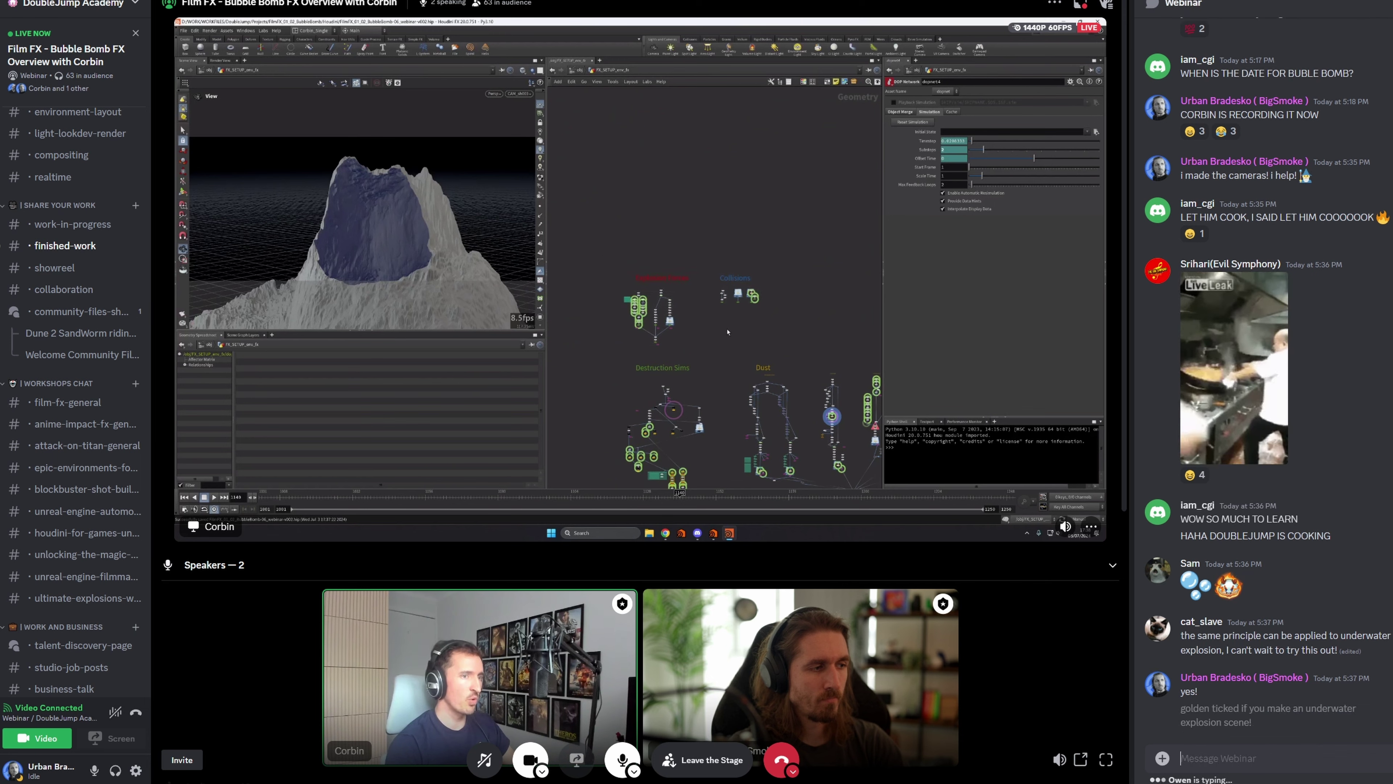
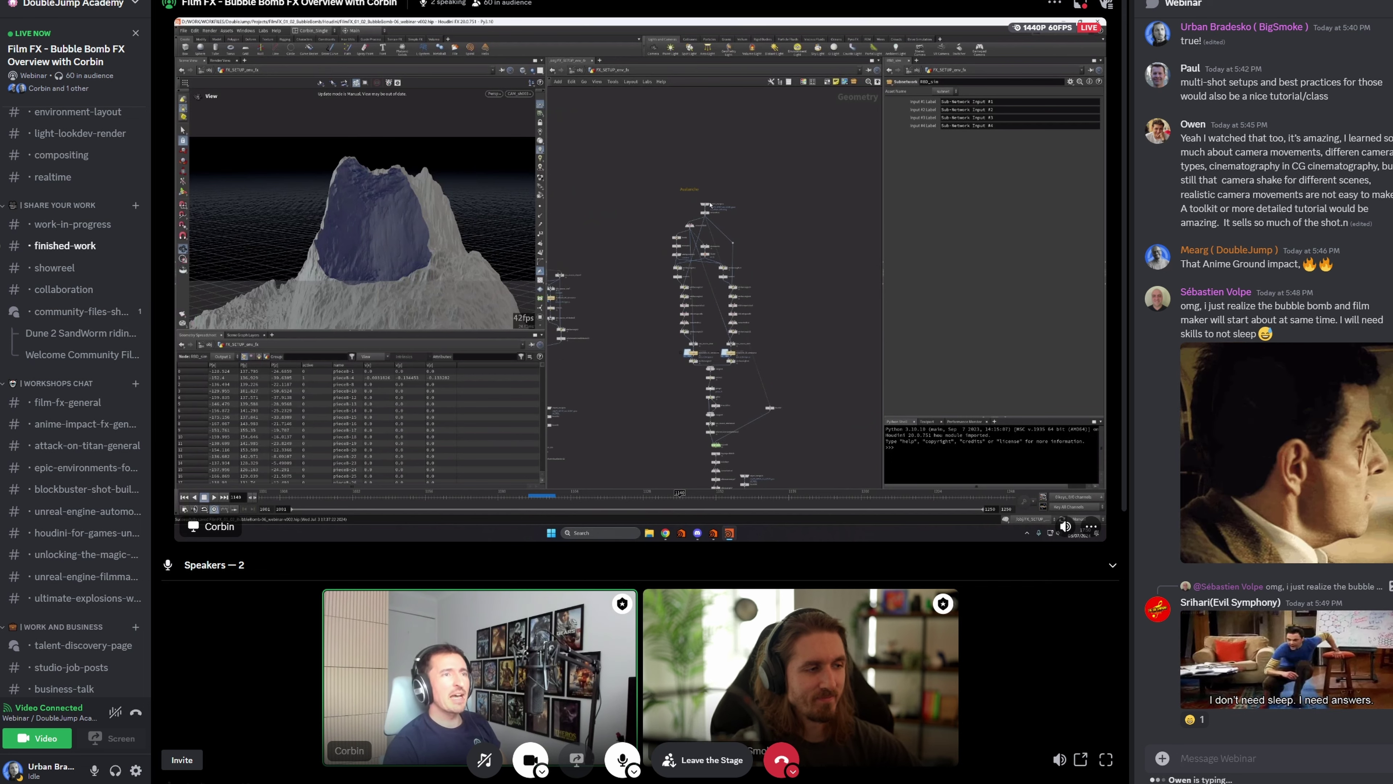
# Post three separate chat messages reading "big smoke_01", "big_smoke_02" and "big_smoke_03"
pyautogui.write('big smoke')
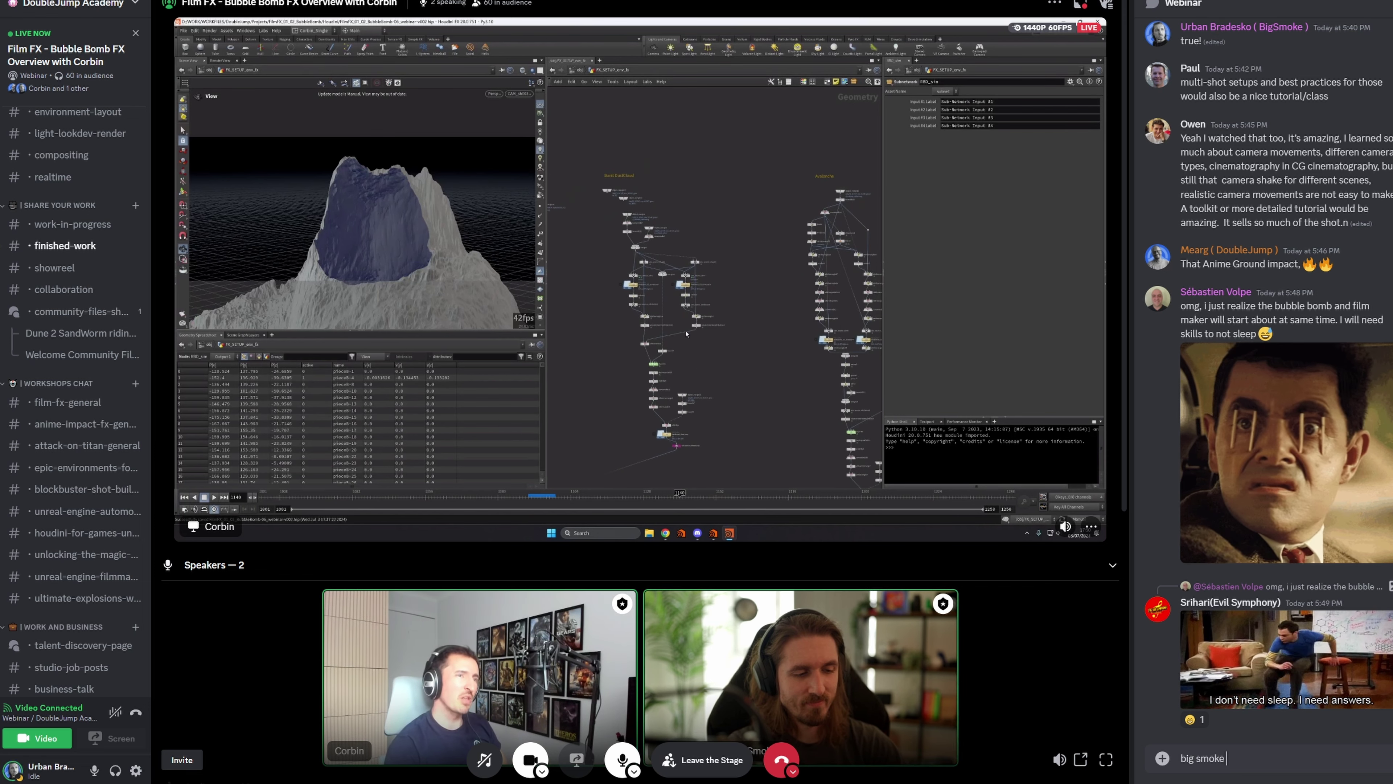
pyautogui.write('_')
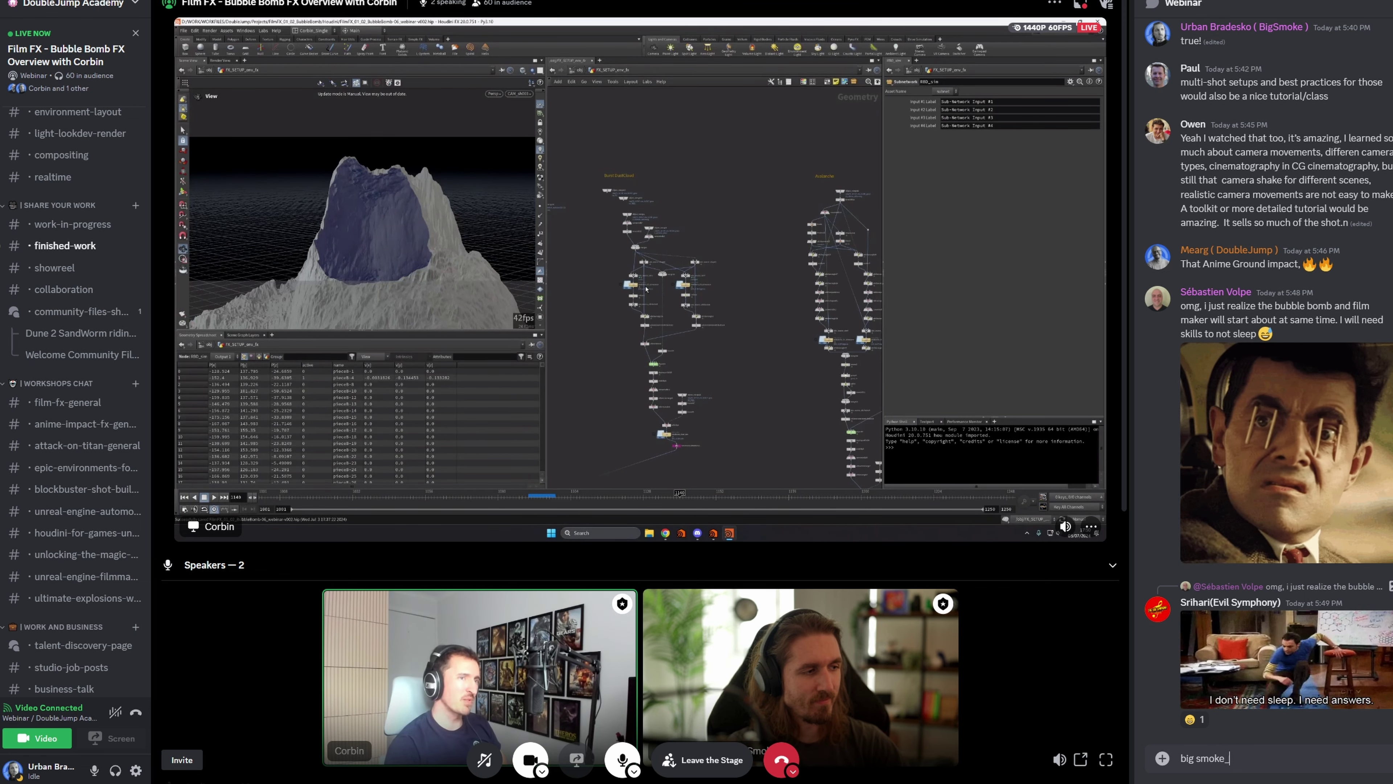
pyautogui.write('01')
pyautogui.press('Return')
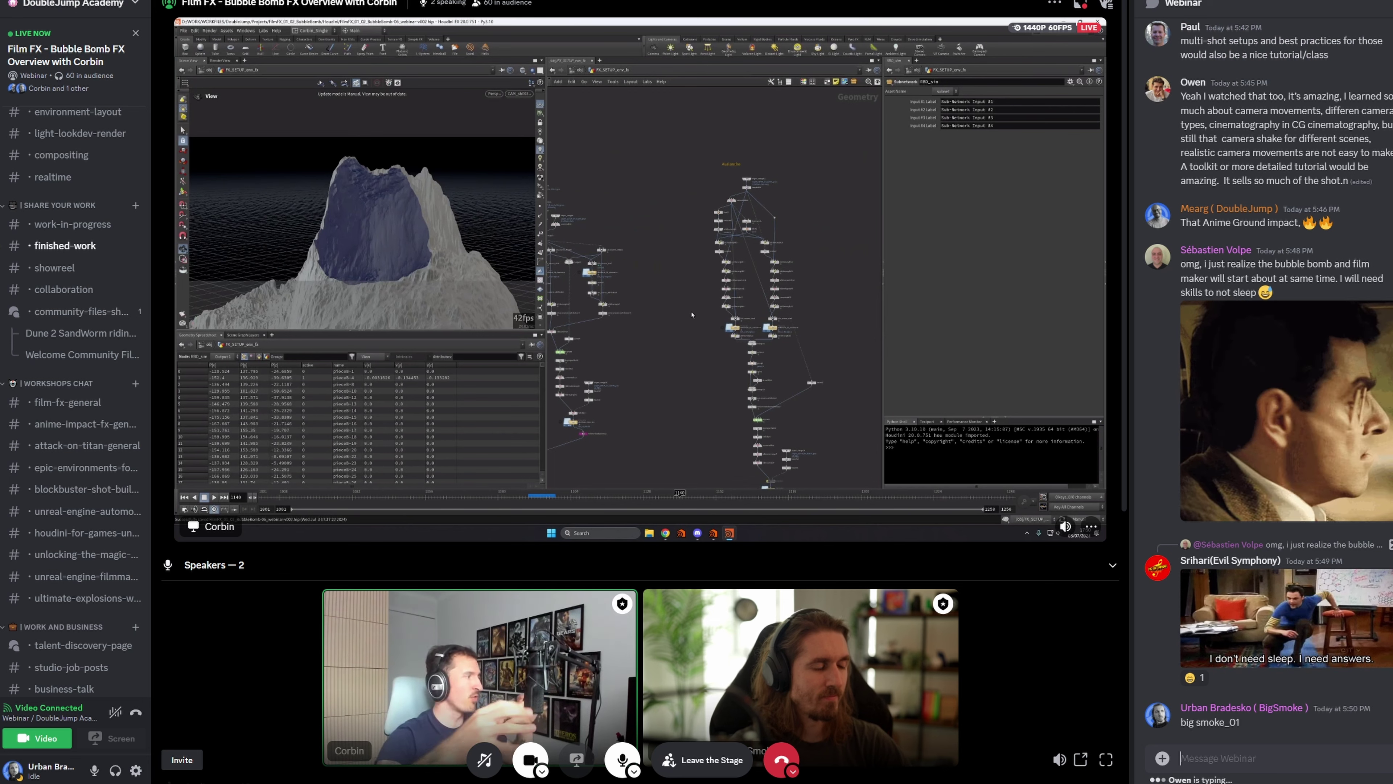
pyautogui.write('big')
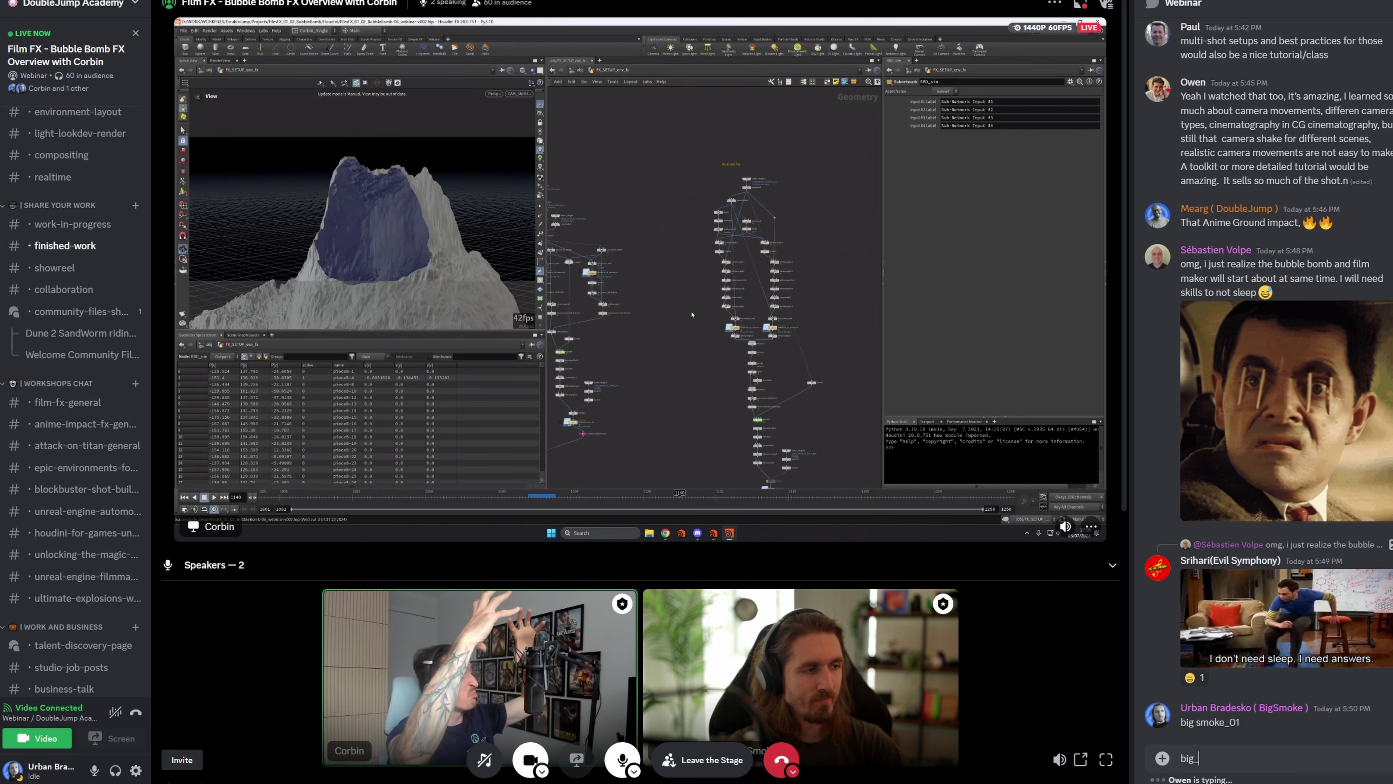
pyautogui.write('_smoke_02')
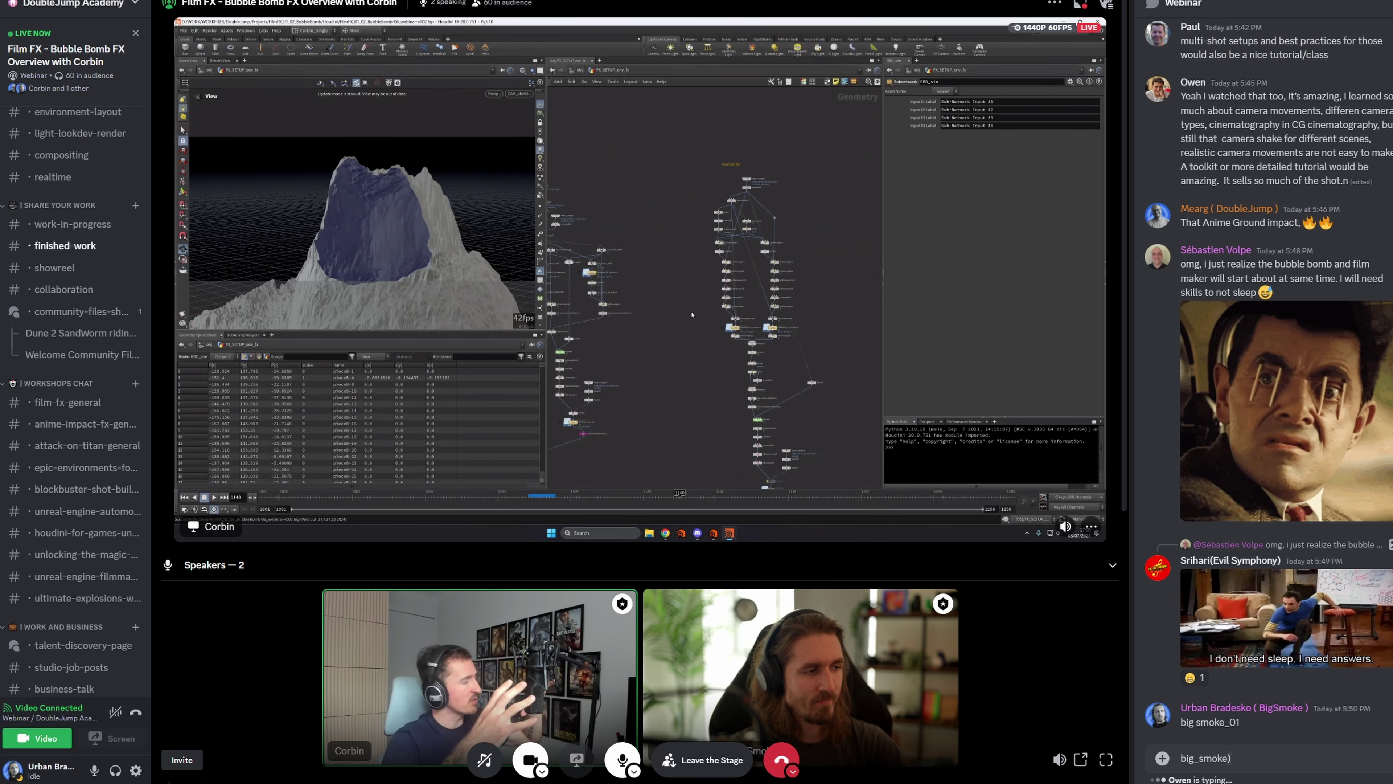
pyautogui.press('Return')
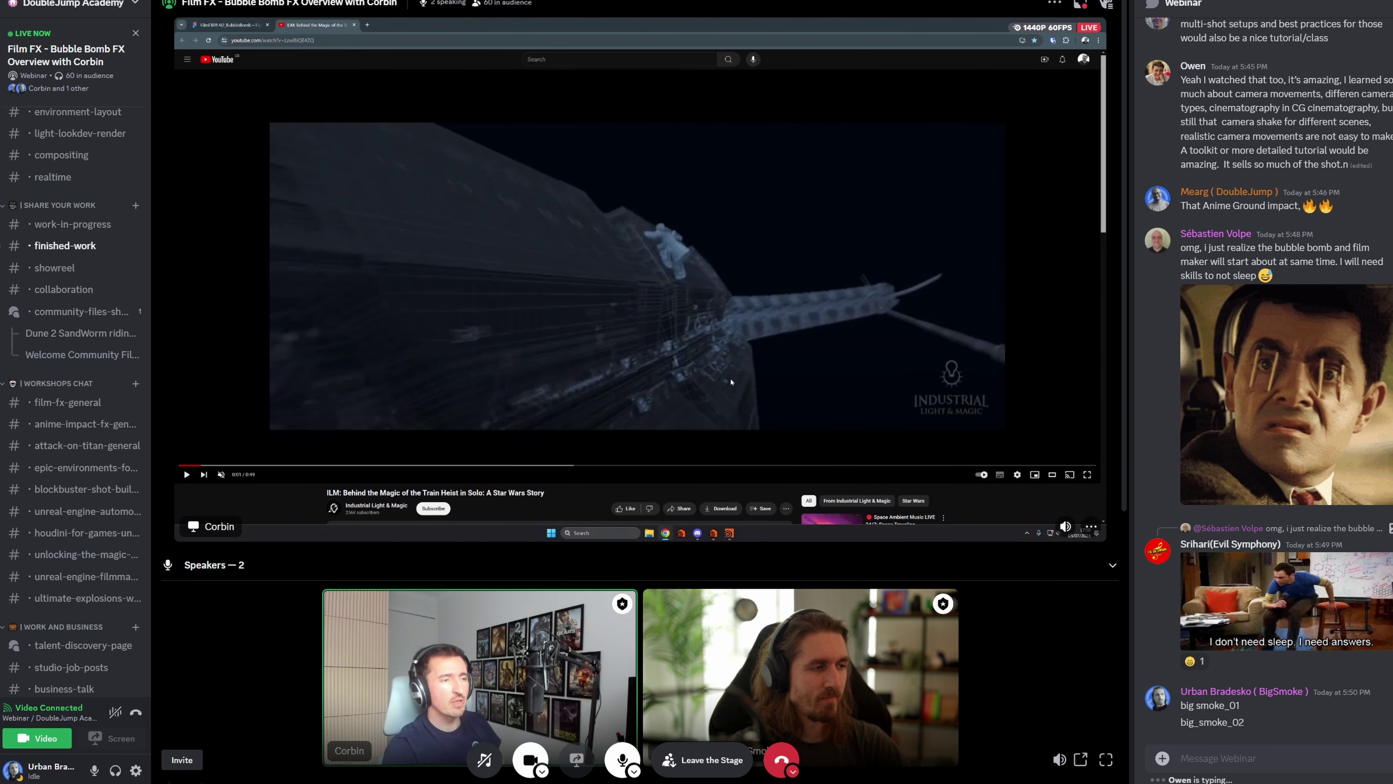
pyautogui.write('big')
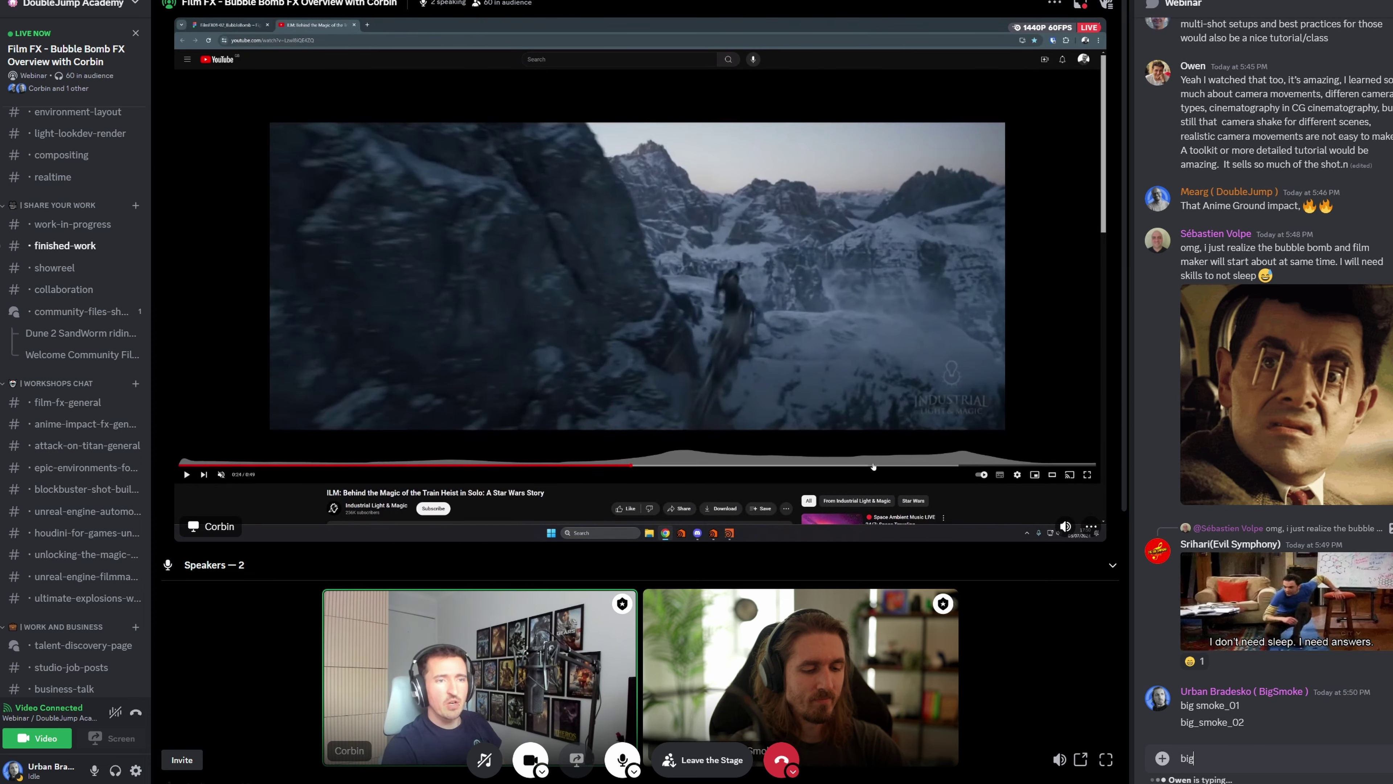
pyautogui.write('_smoke')
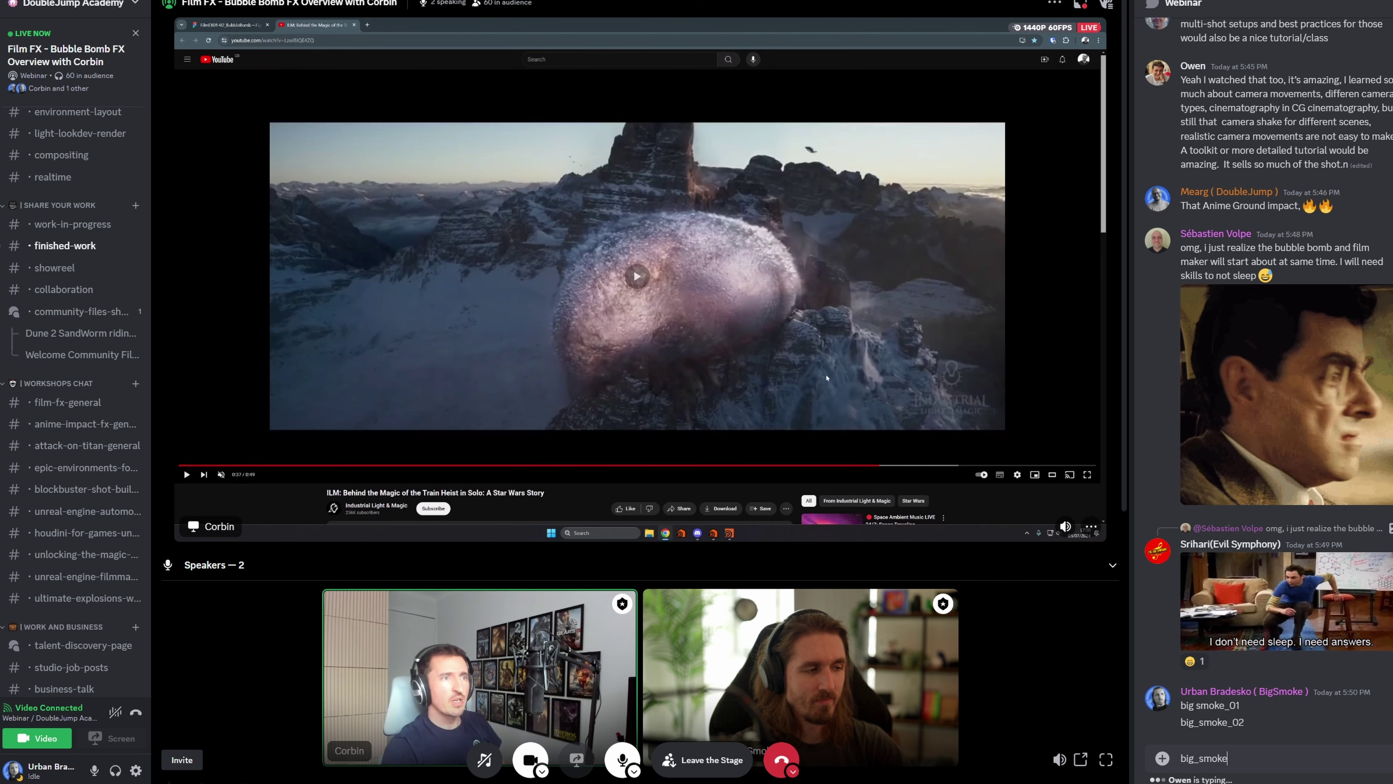
pyautogui.write('_03')
pyautogui.press('Return')
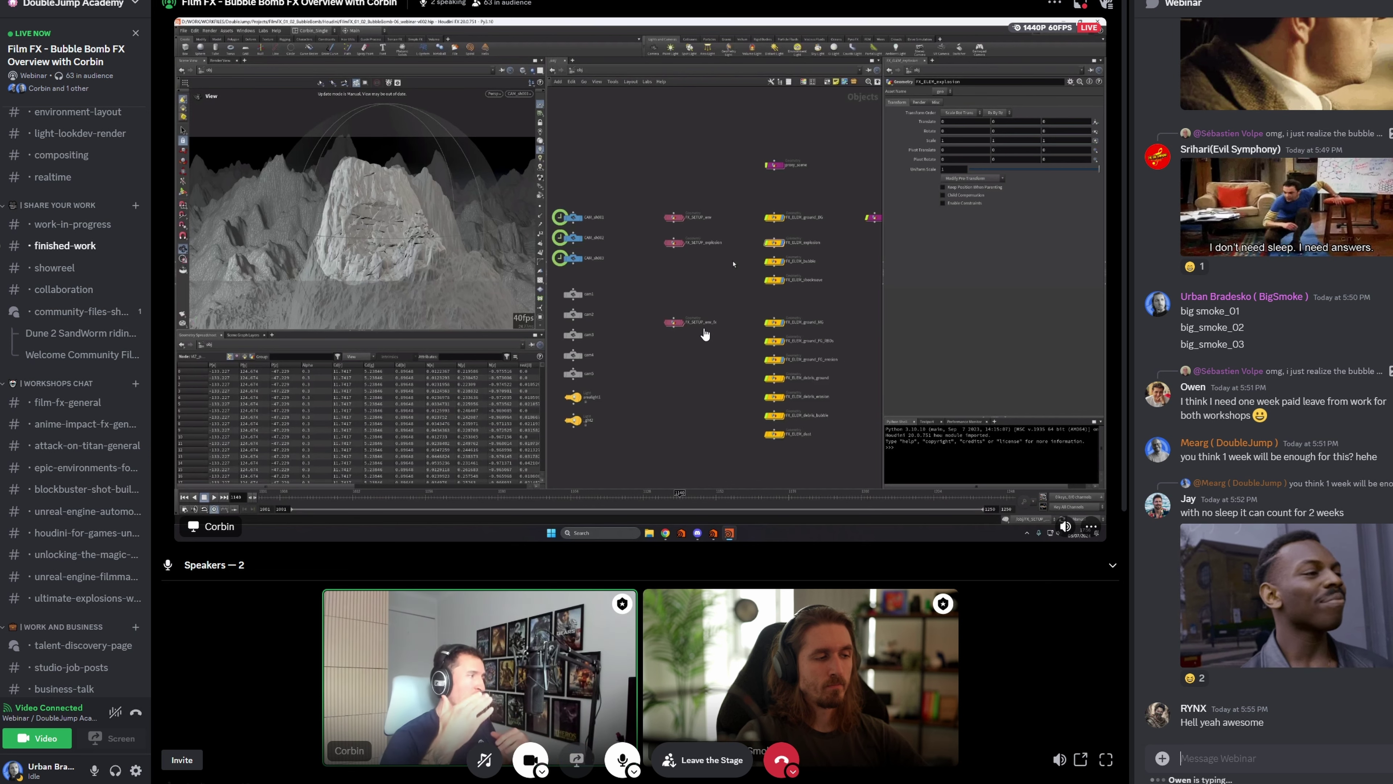
# Ask "any questions guys?" in the webinar chat and answer the comment about too much information with "lol"
pyautogui.write('any ques')
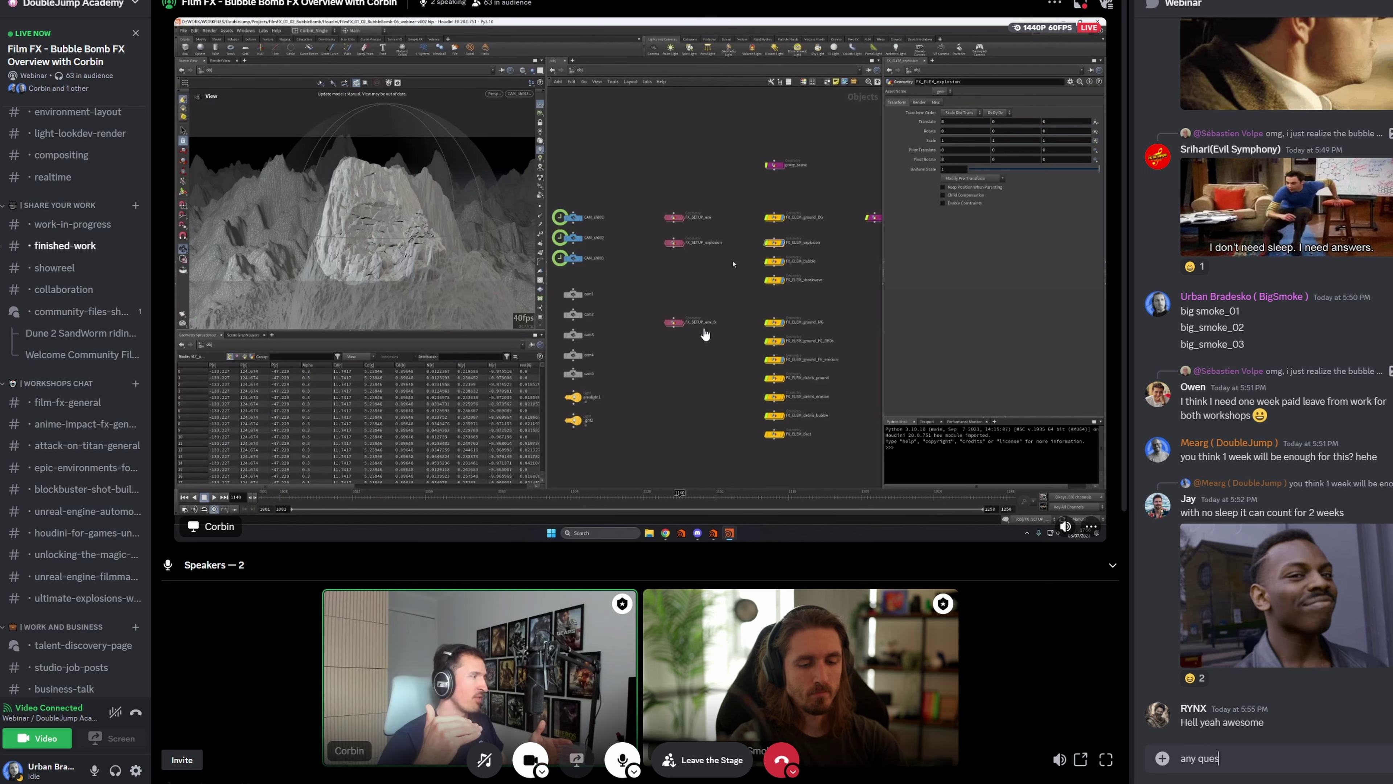
pyautogui.write('tions guys')
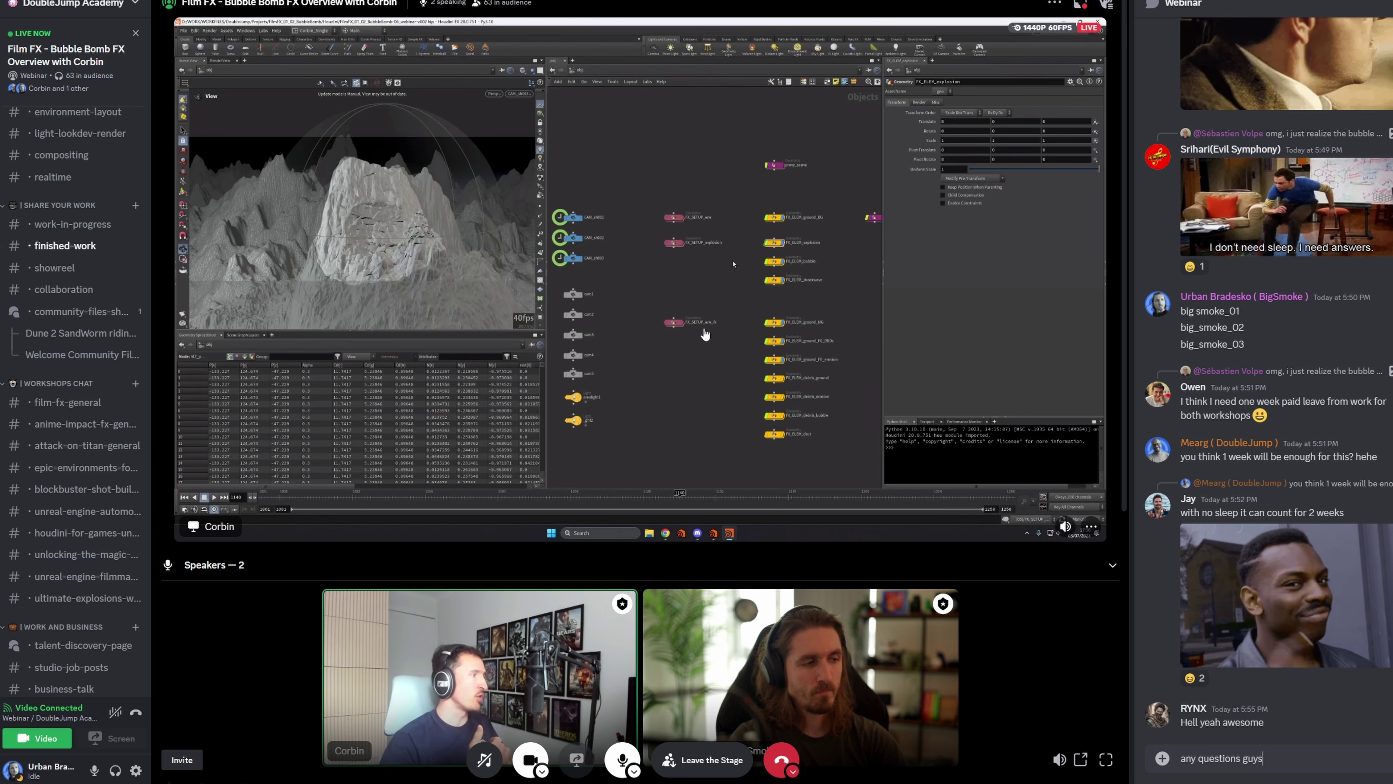
pyautogui.write('?')
pyautogui.press('Return')
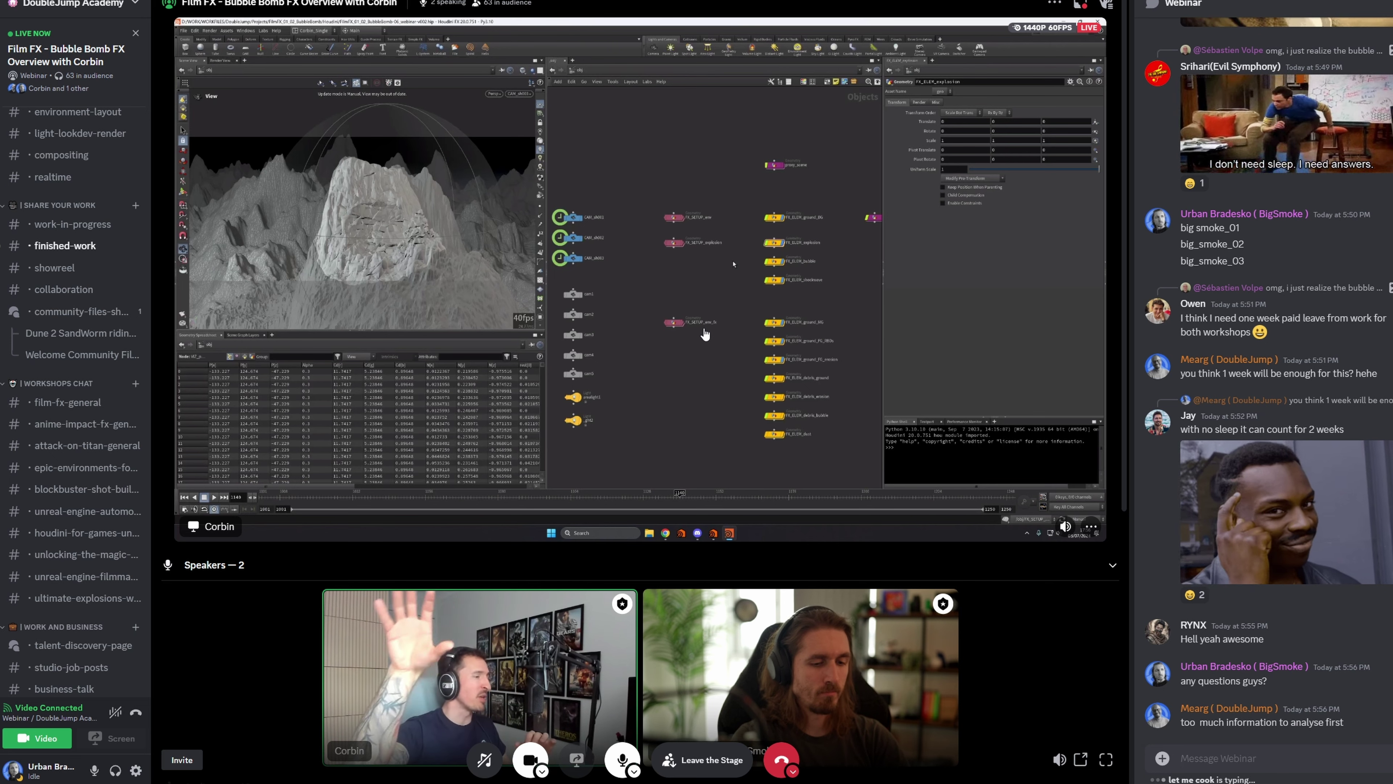
pyautogui.write('lol')
pyautogui.press('Return')
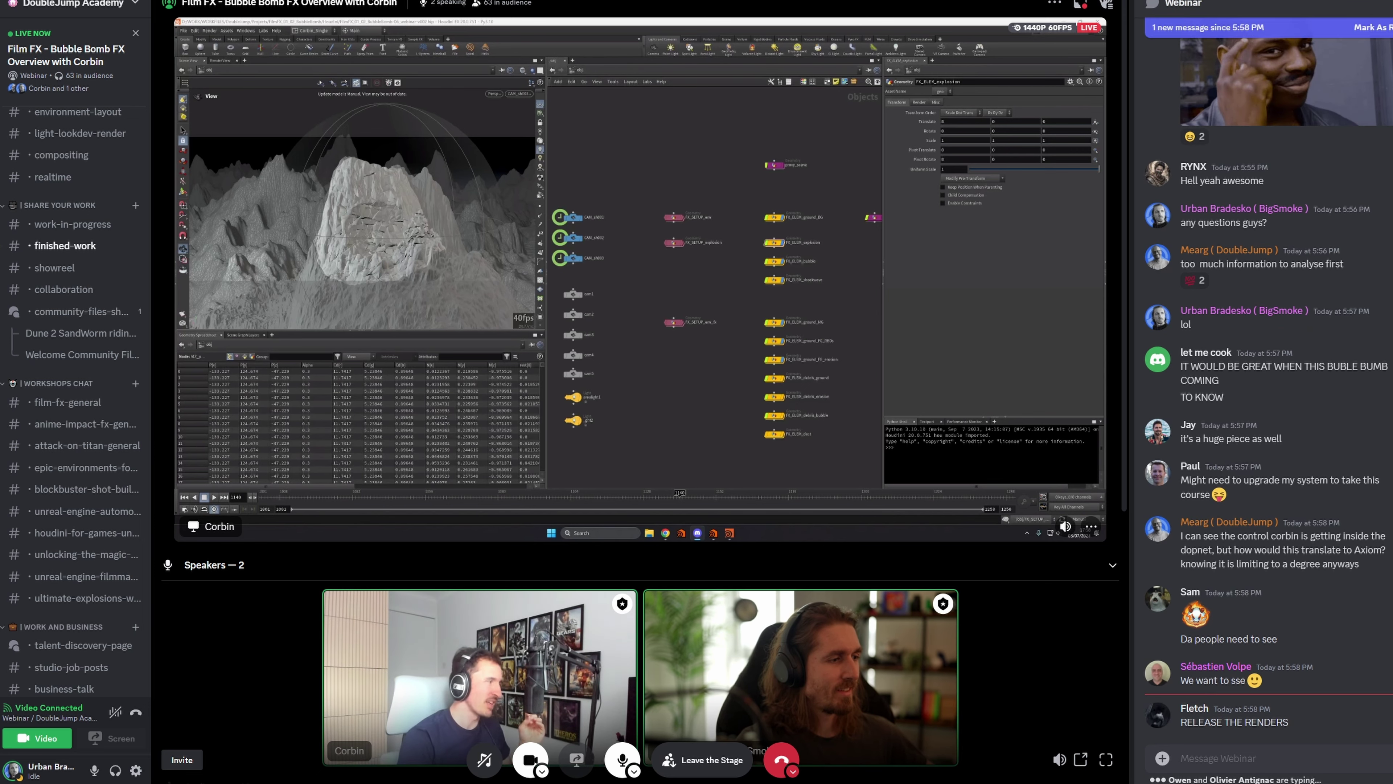
# Share the render video clip from the computer's files in the webinar chat
pyautogui.press('super+e')
pyautogui.moveTo(965, 102); pyautogui.dragTo(1392, 102)
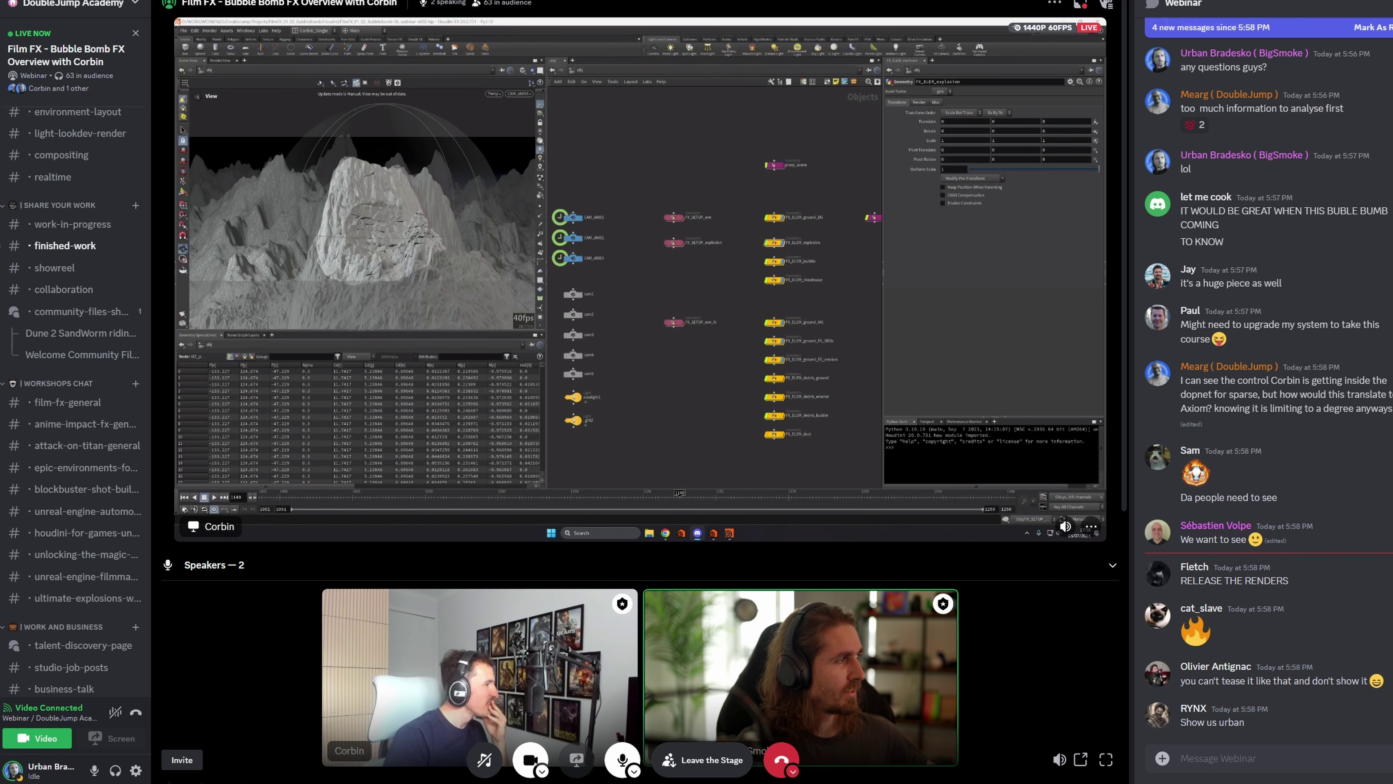
pyautogui.moveTo(1392, 499); pyautogui.dragTo(1346, 499)
pyautogui.press('Return')
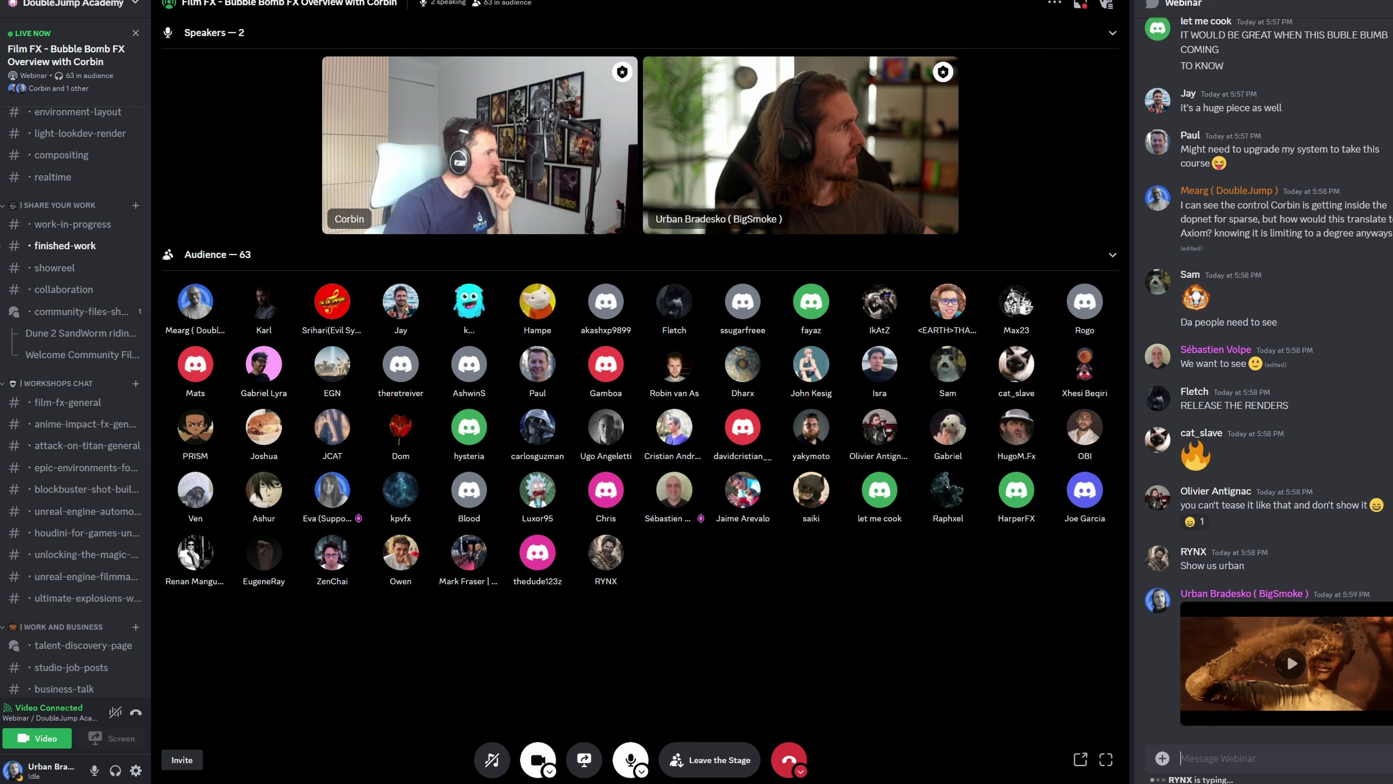
# Play the posted render clip within the chat, replay part of it and pause it at 0:01
pyautogui.click(1308, 667)
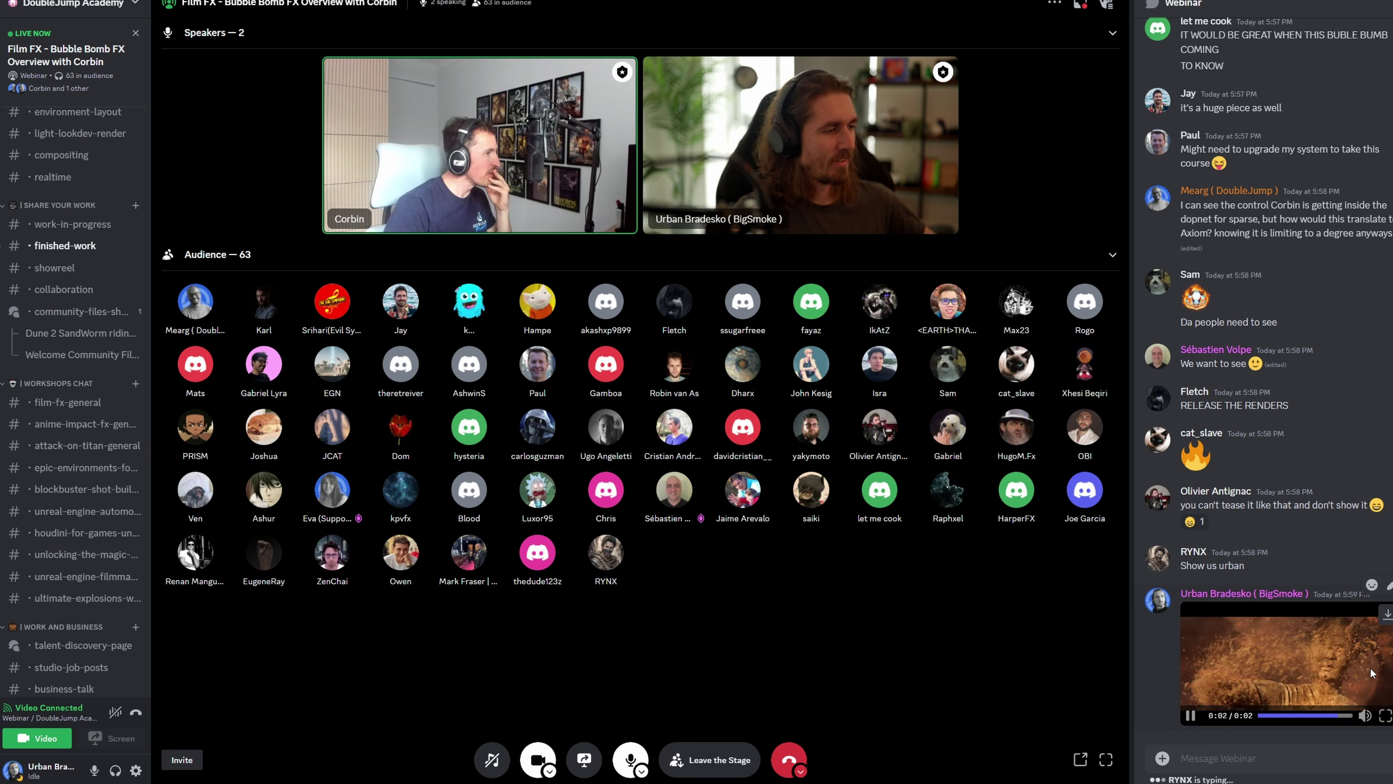
pyautogui.click(1340, 656)
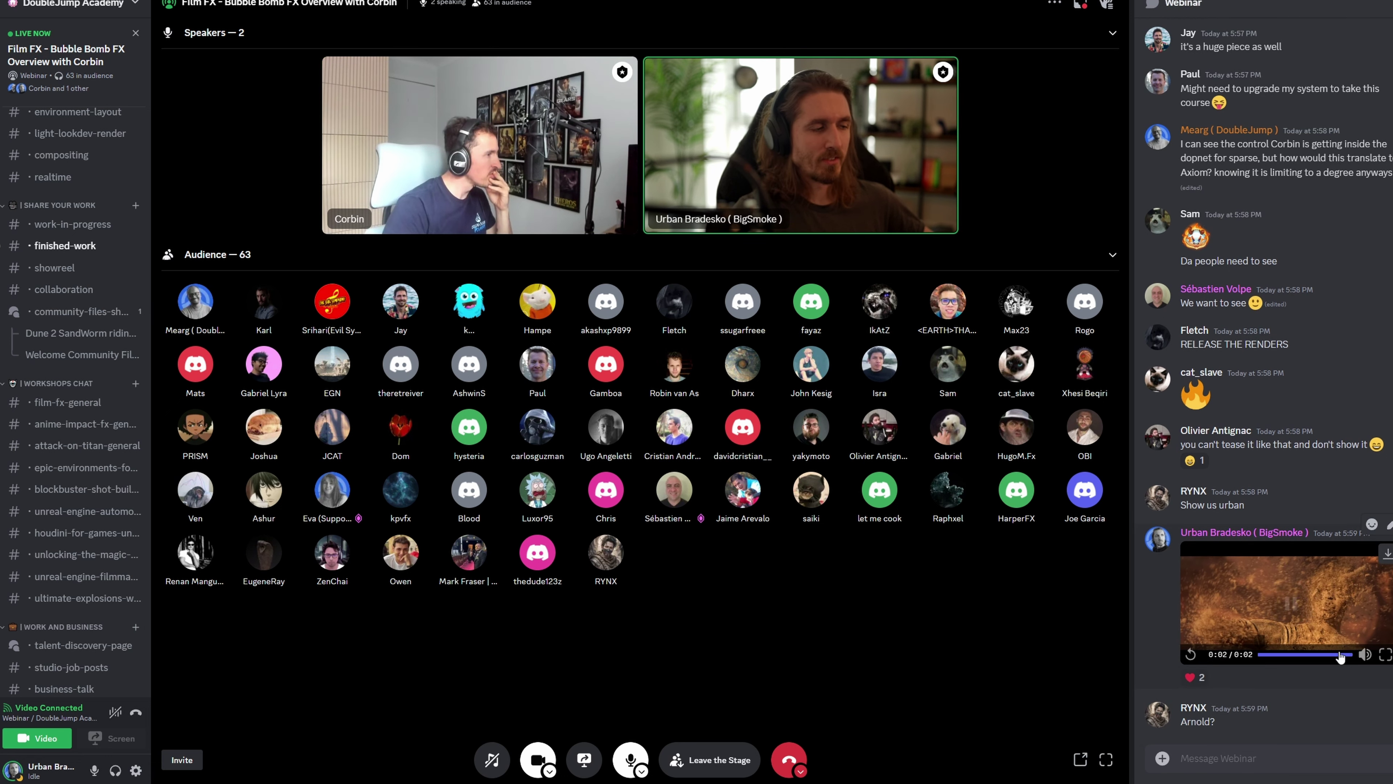
pyautogui.click(1322, 604)
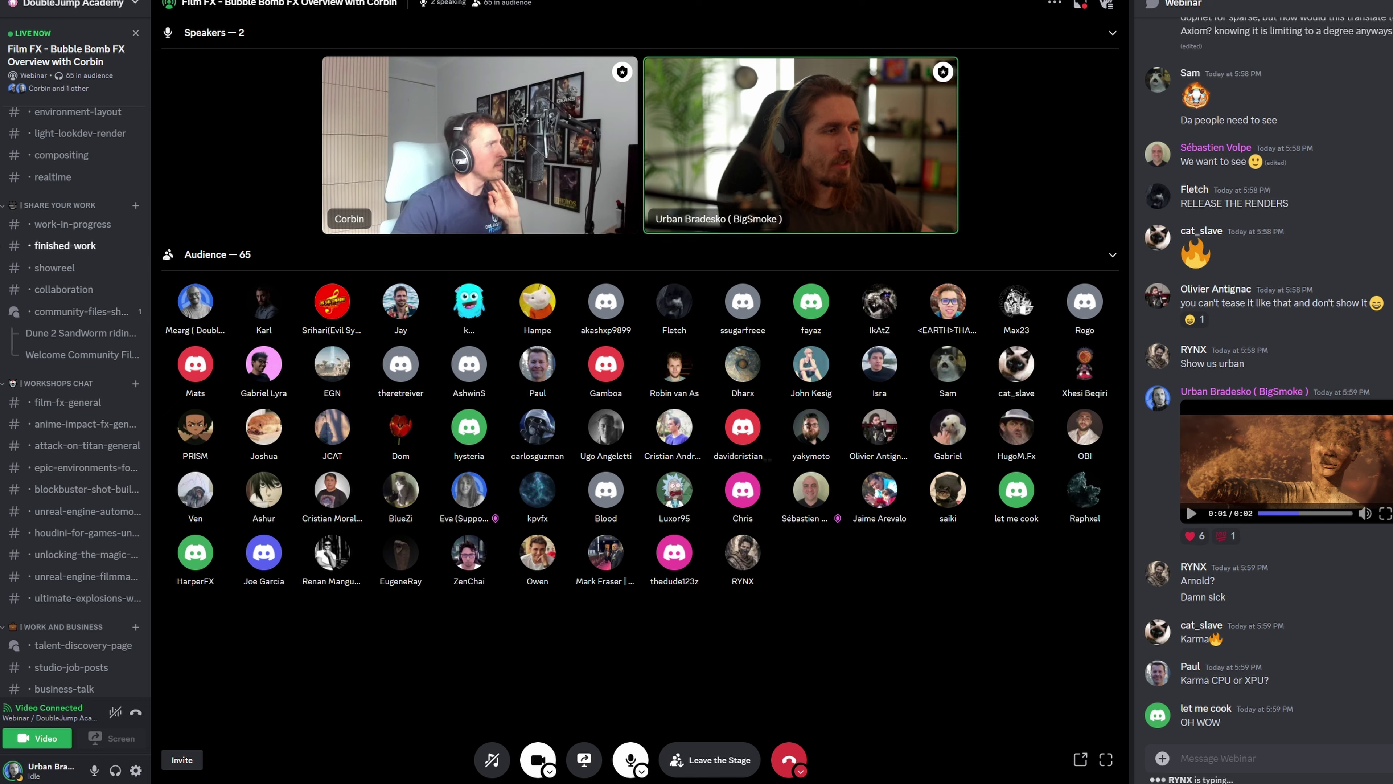
# Play the posted render clip in full screen and return to the webinar view
pyautogui.click(1385, 514)
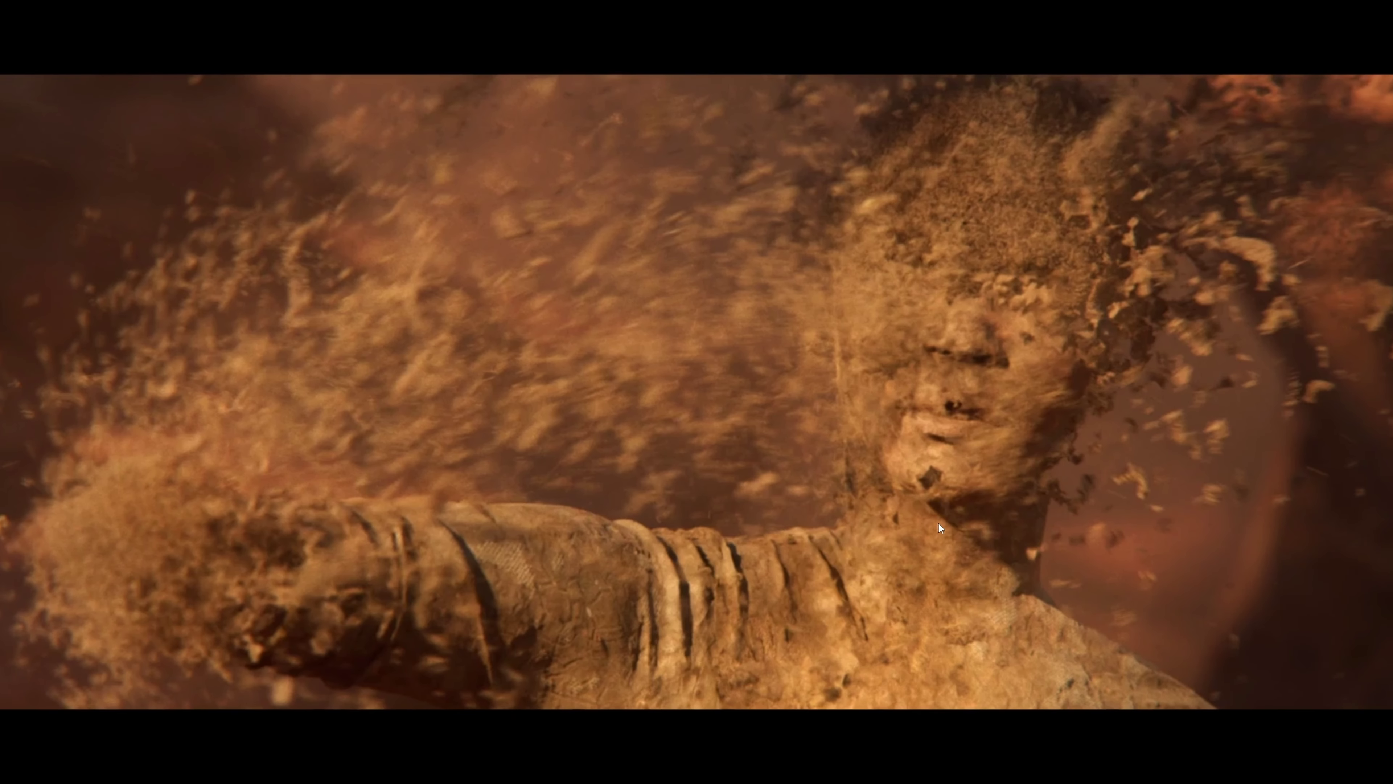
pyautogui.click(696, 640)
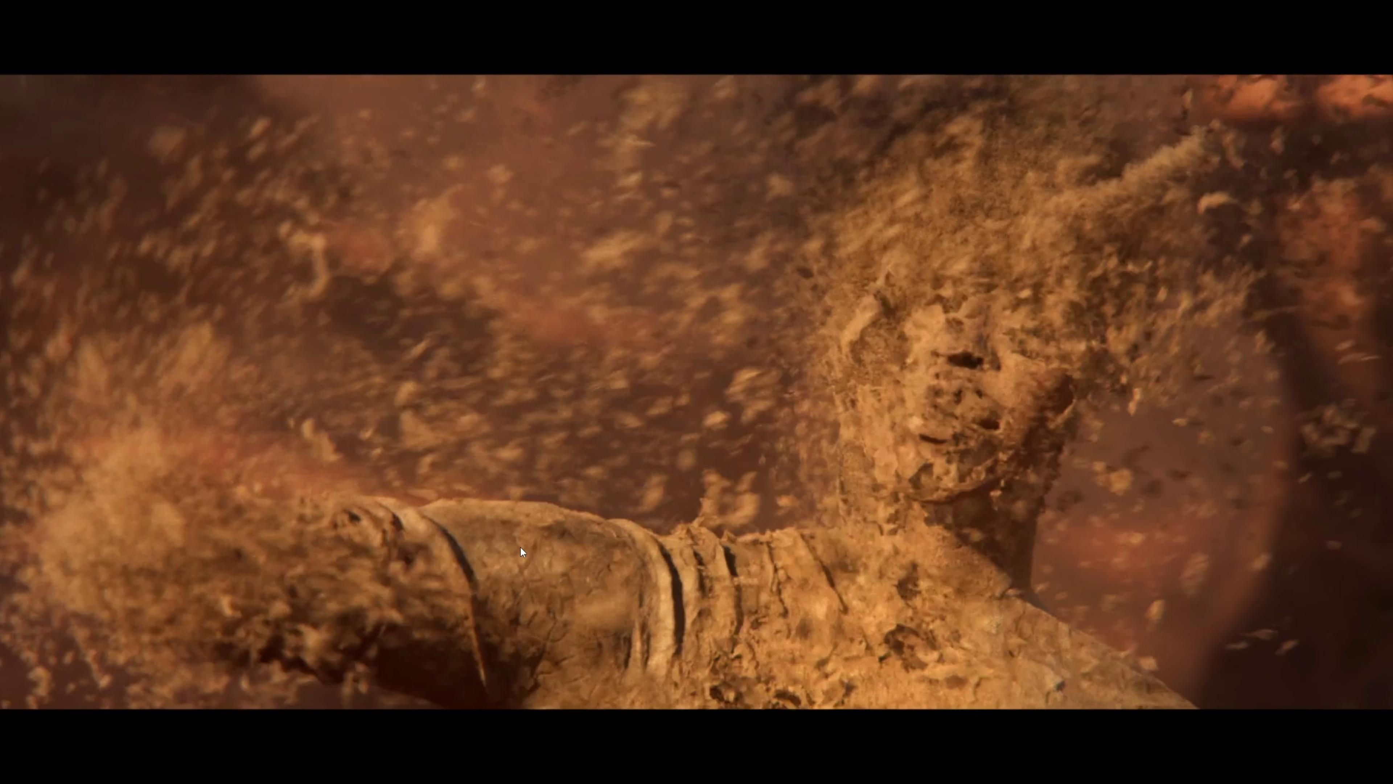
pyautogui.press('Escape')
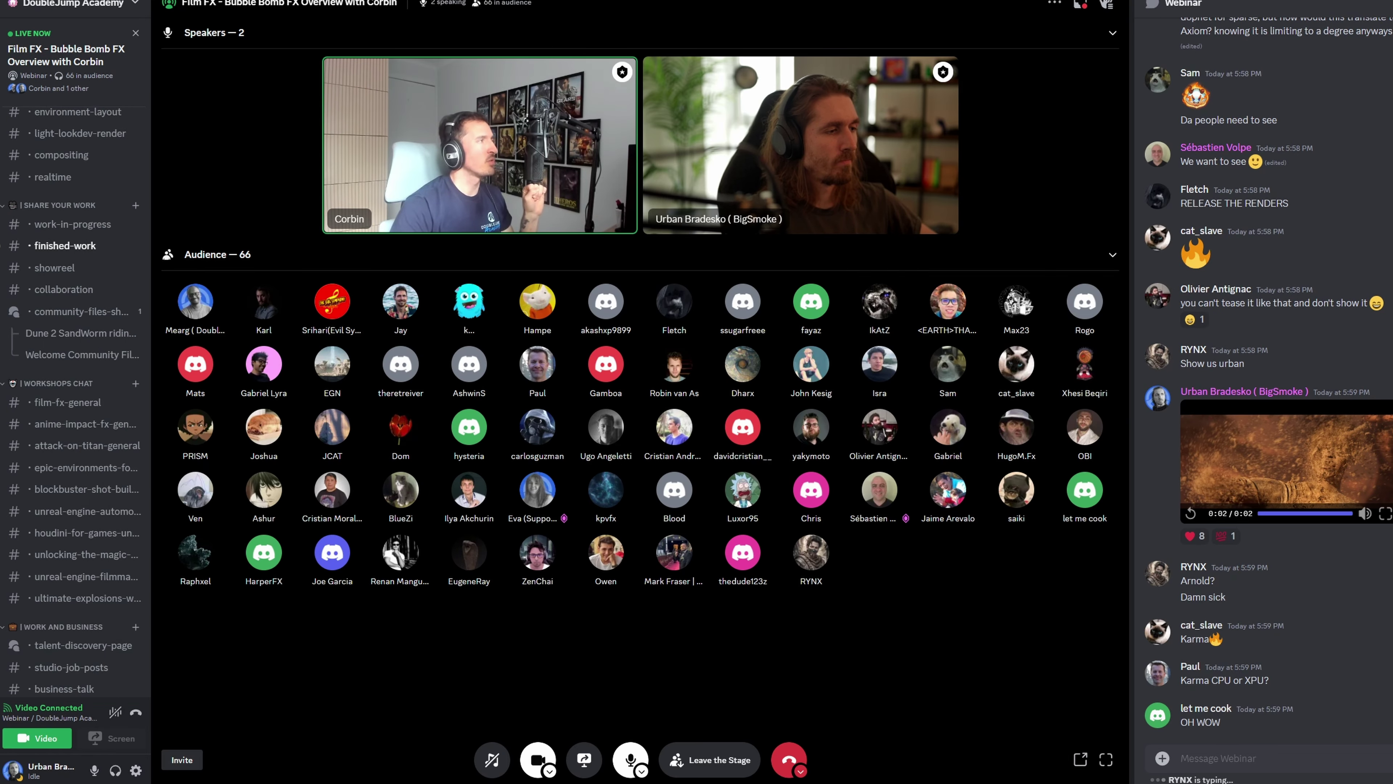
# Replay the render clip several times within the chat and pause it at 0:01
pyautogui.click(1191, 471)
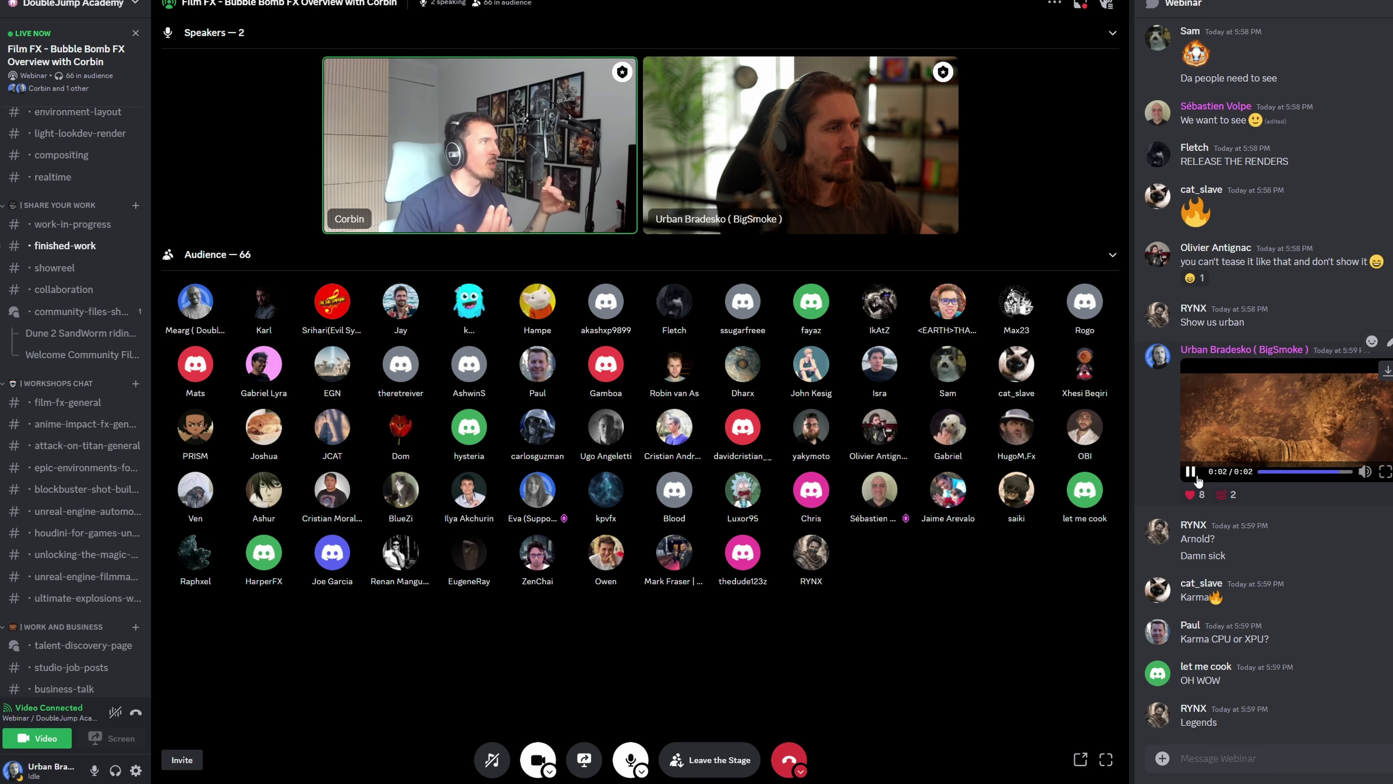
pyautogui.click(1193, 473)
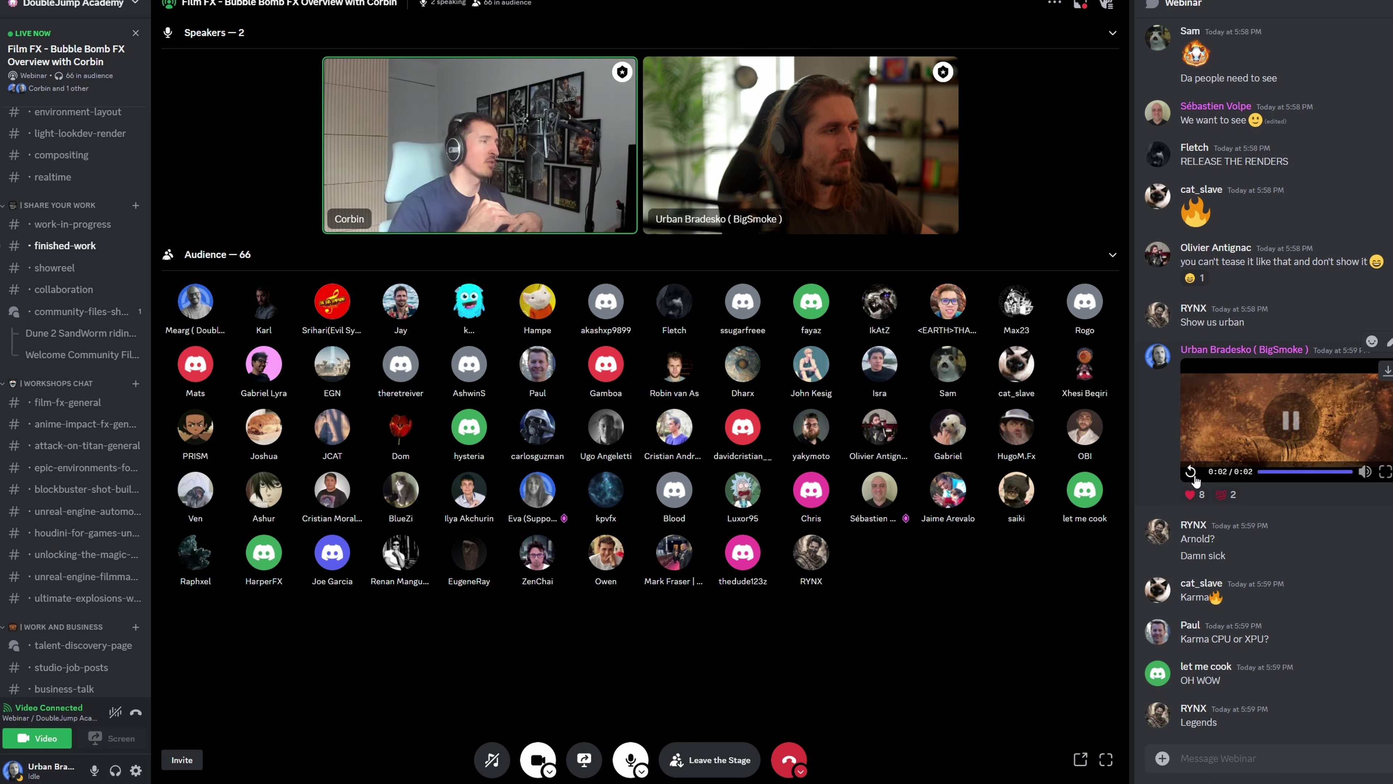
pyautogui.click(1192, 472)
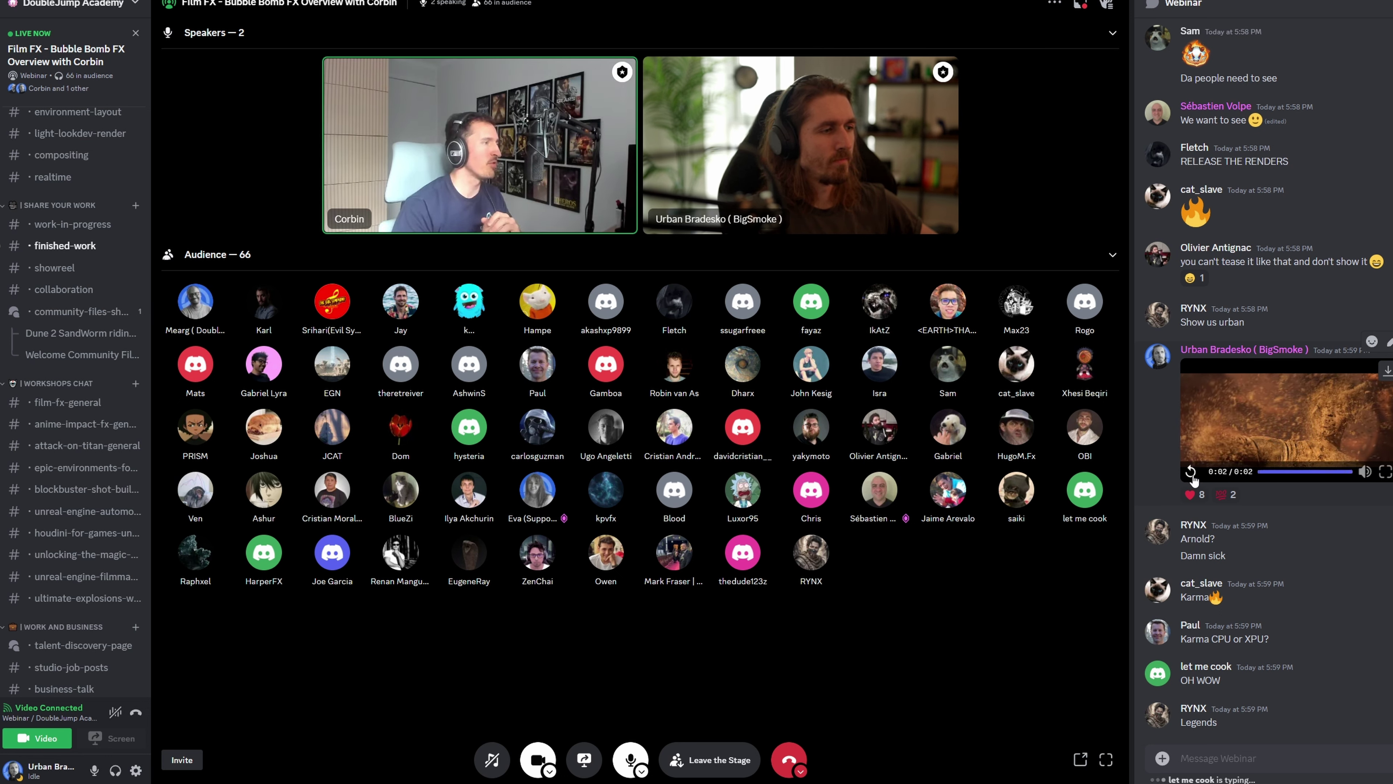
pyautogui.click(1193, 473)
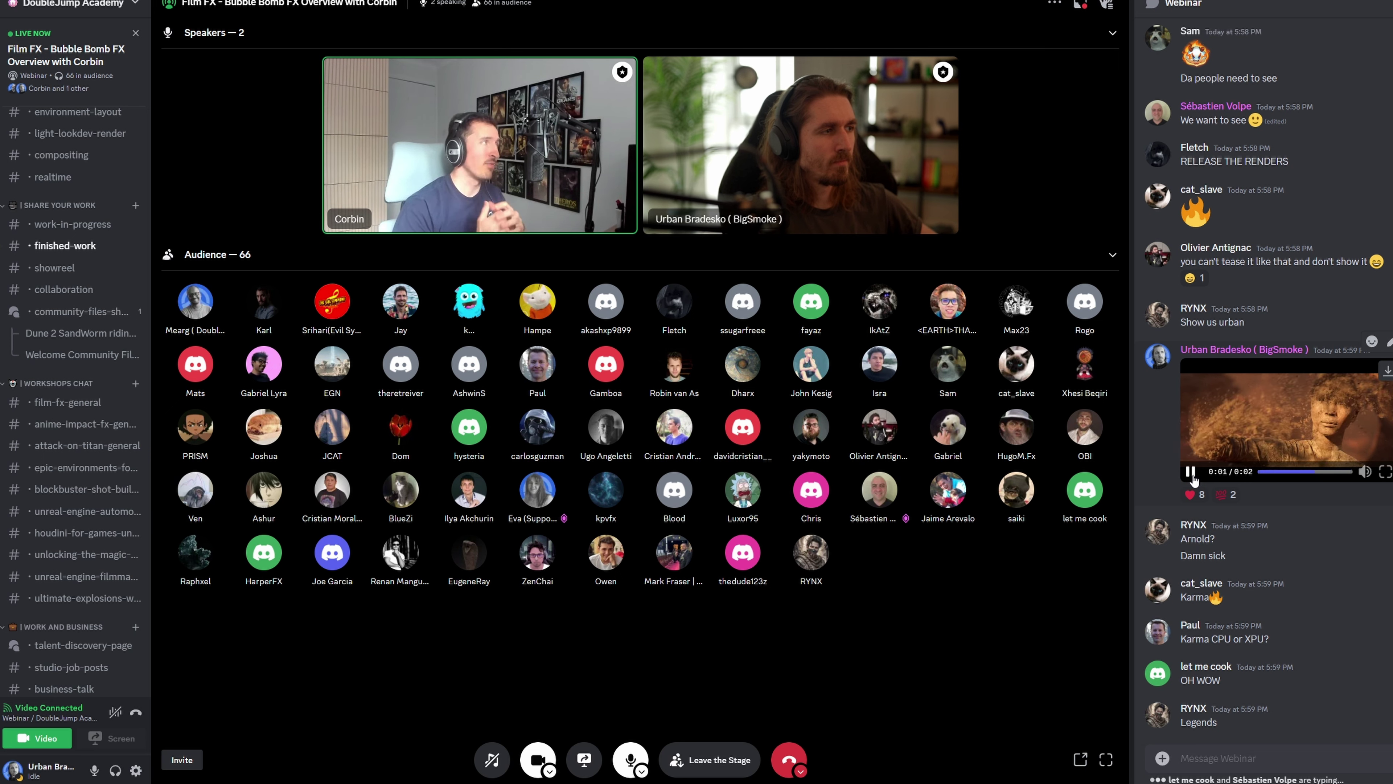
pyautogui.click(1193, 474)
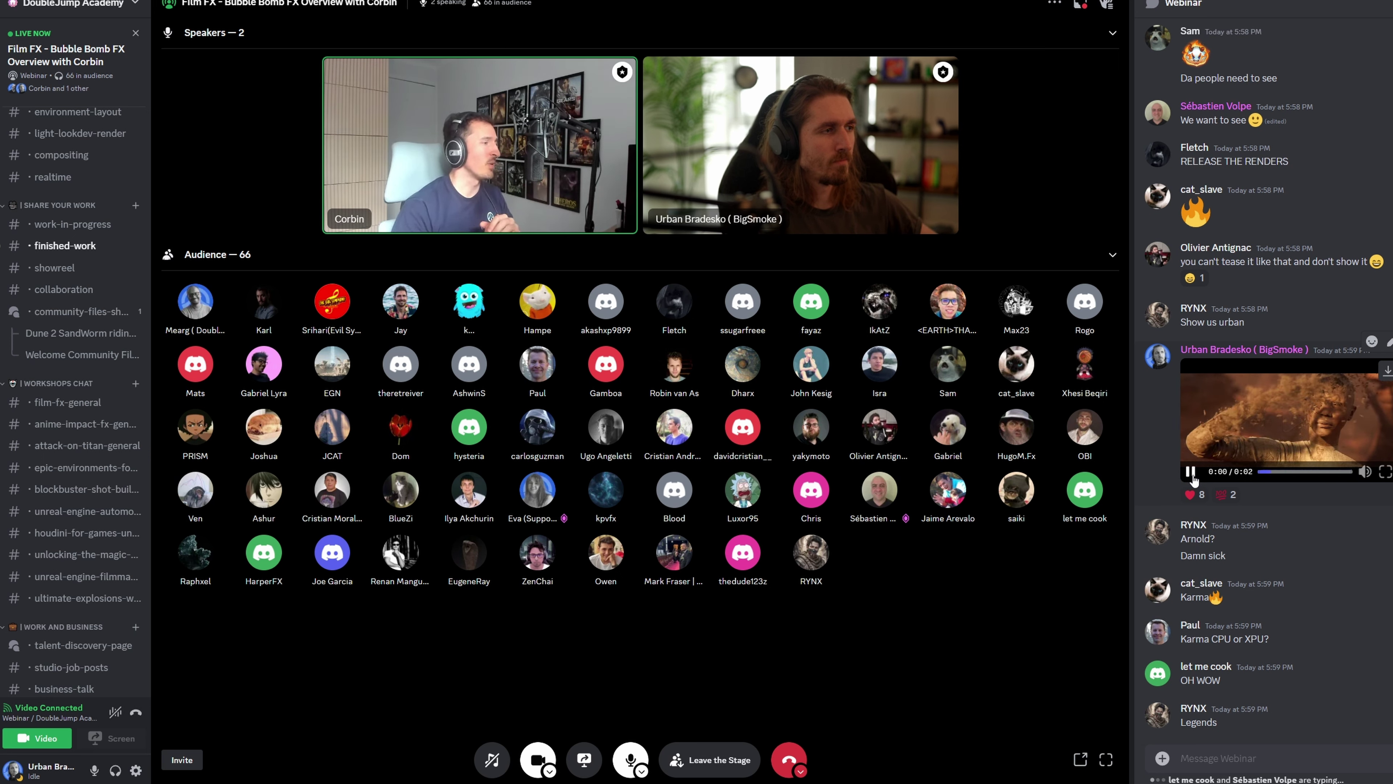
pyautogui.click(1193, 476)
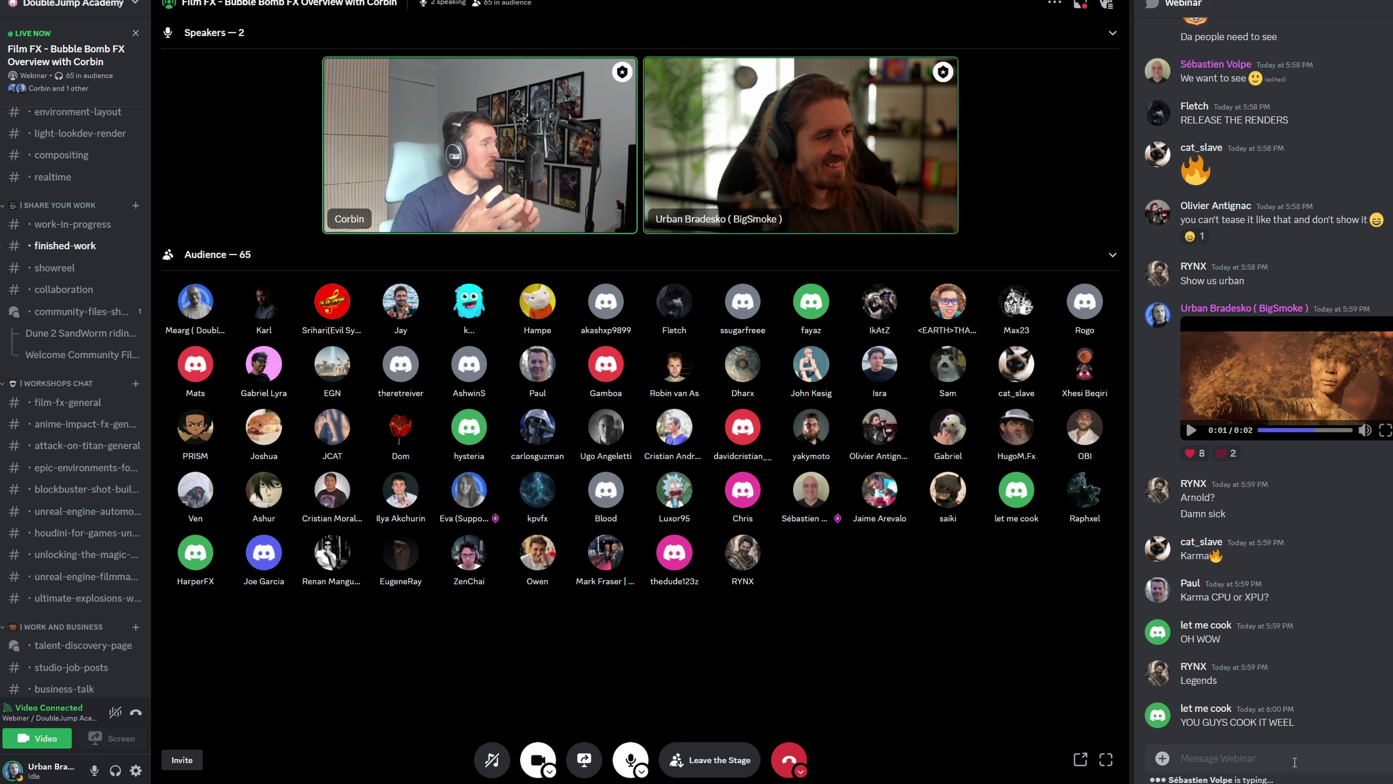
# Post "hahah" in the webinar chat, and replay the shared render clip, pausing it at 0:01
pyautogui.write('hahah')
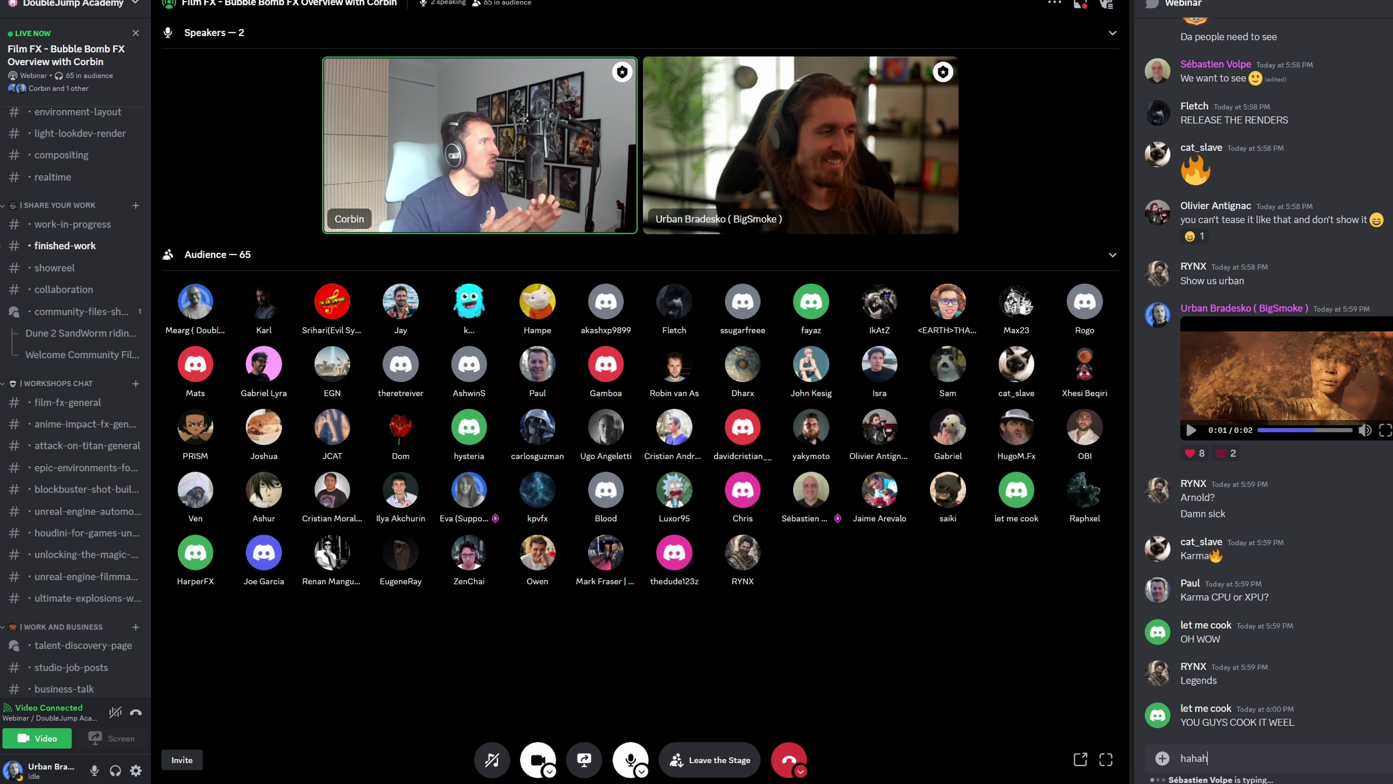
pyautogui.press('Return')
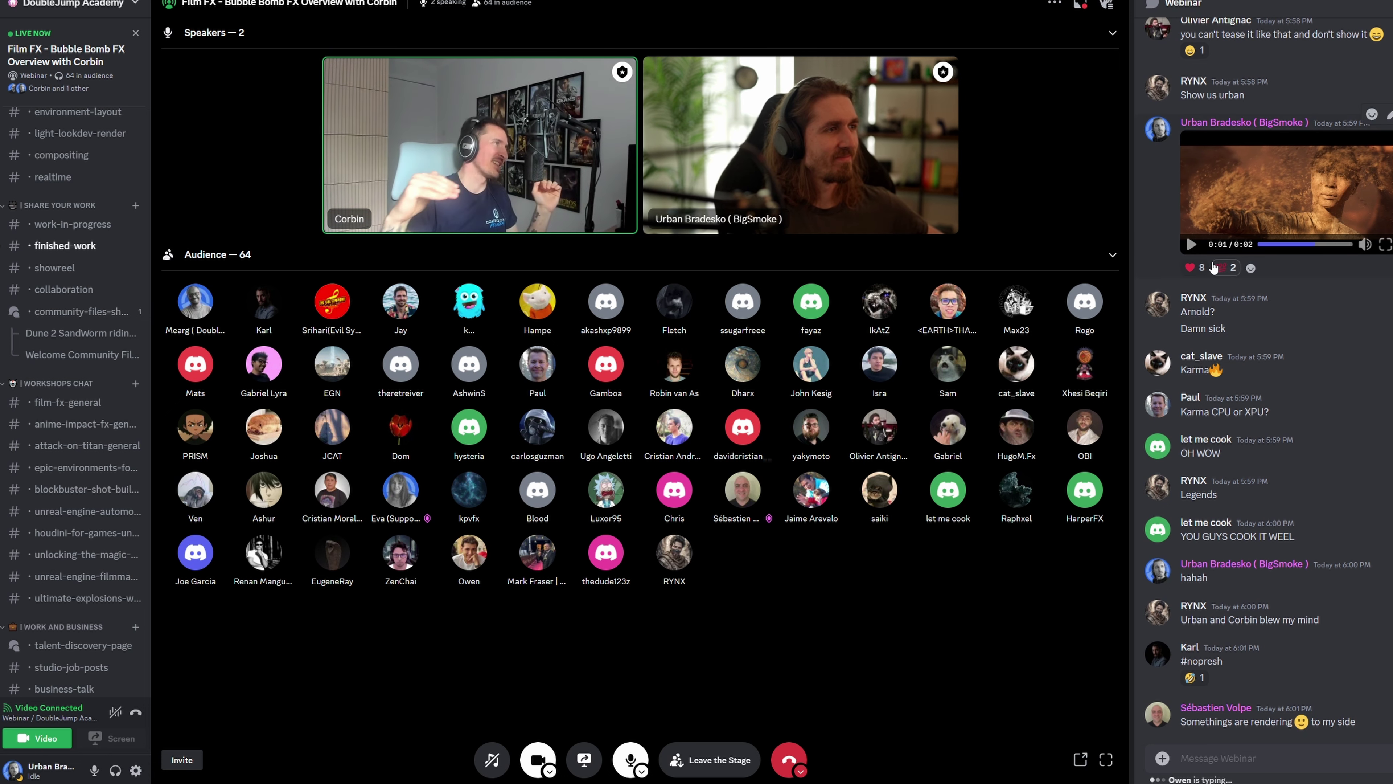
pyautogui.click(1191, 245)
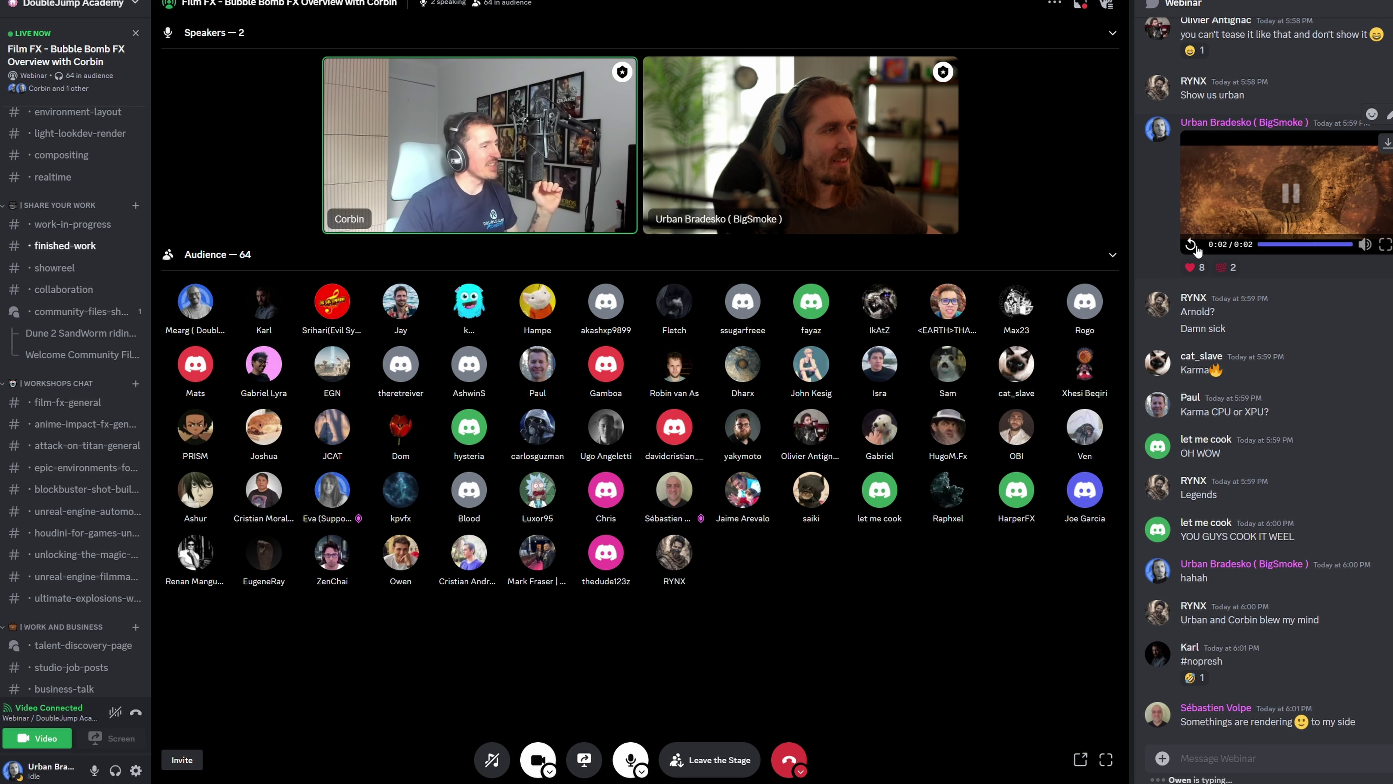
pyautogui.click(1192, 245)
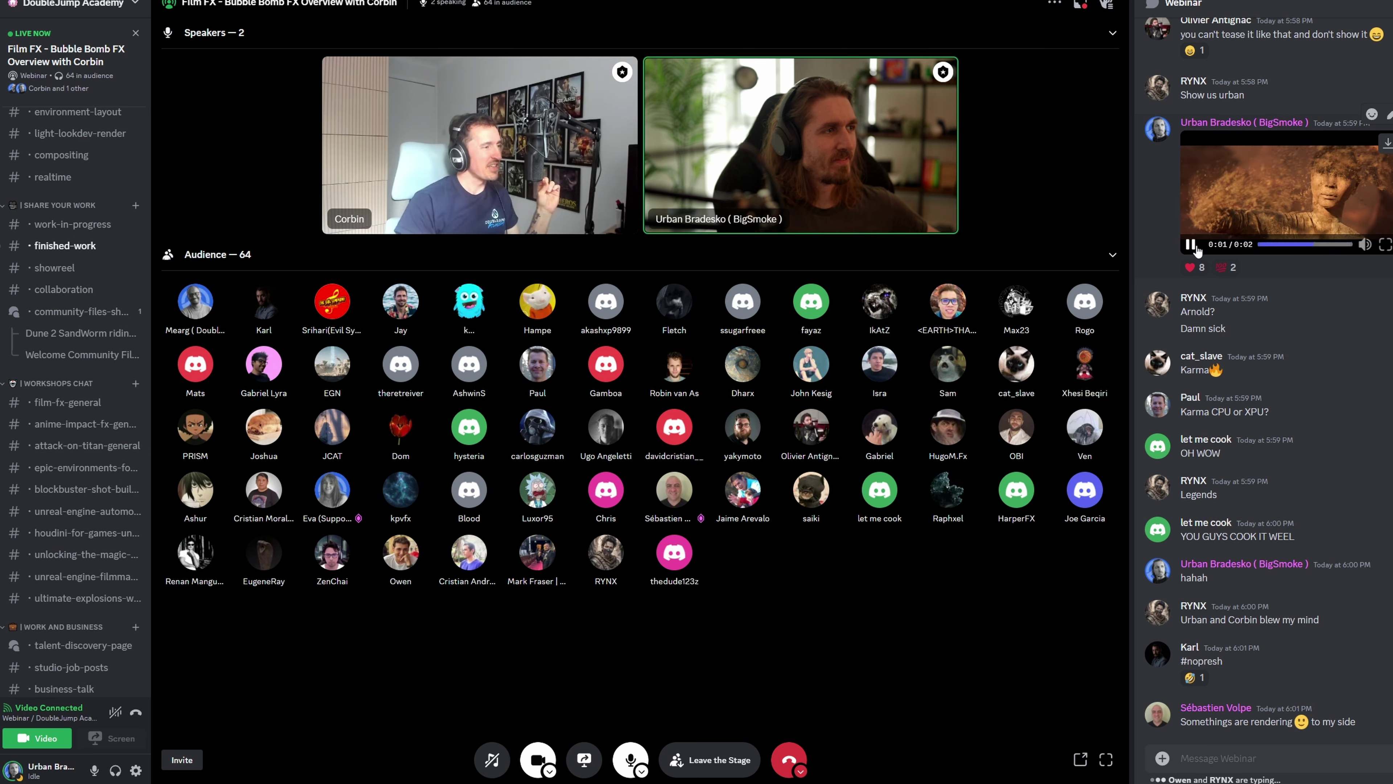
pyautogui.click(1196, 247)
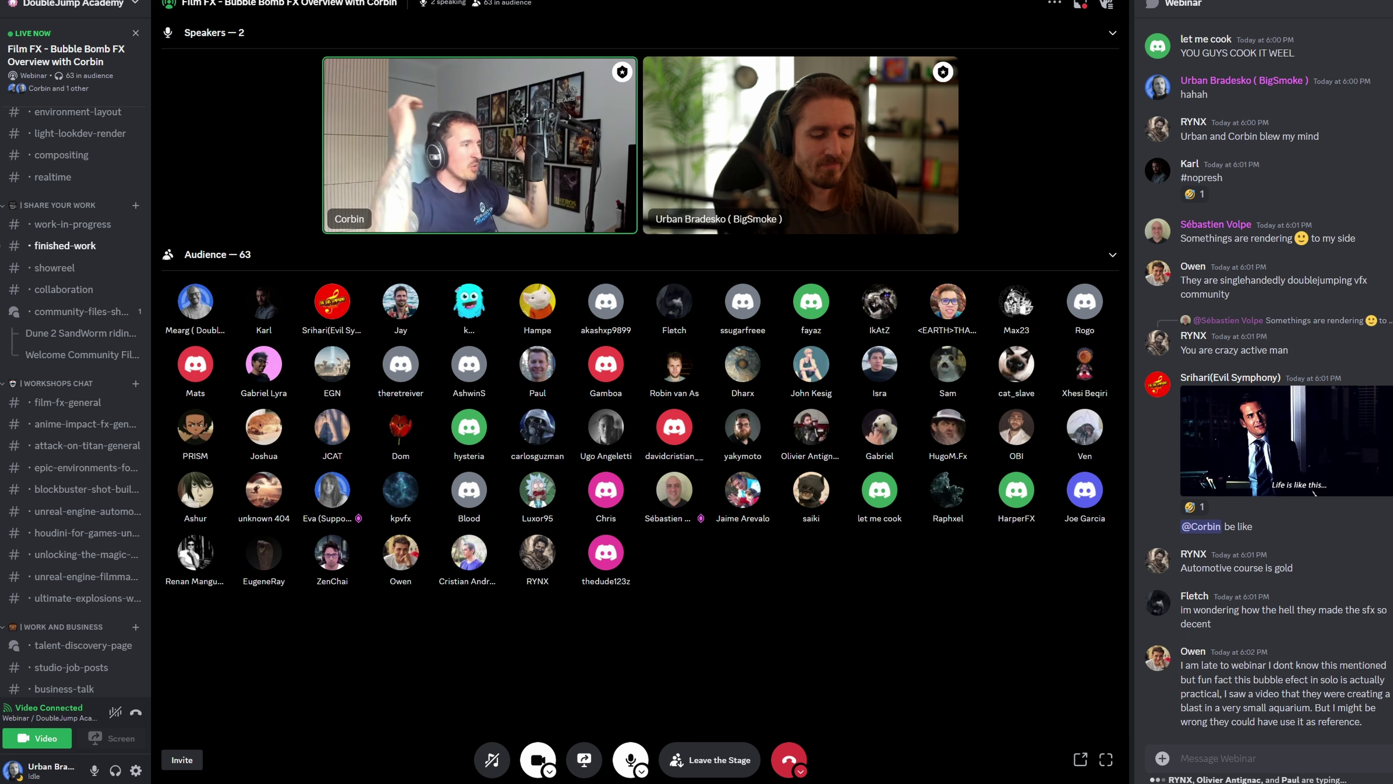
# Post "no it was live action ;)" in the chat about the practical bubble effect comment
pyautogui.write('no it was live a')
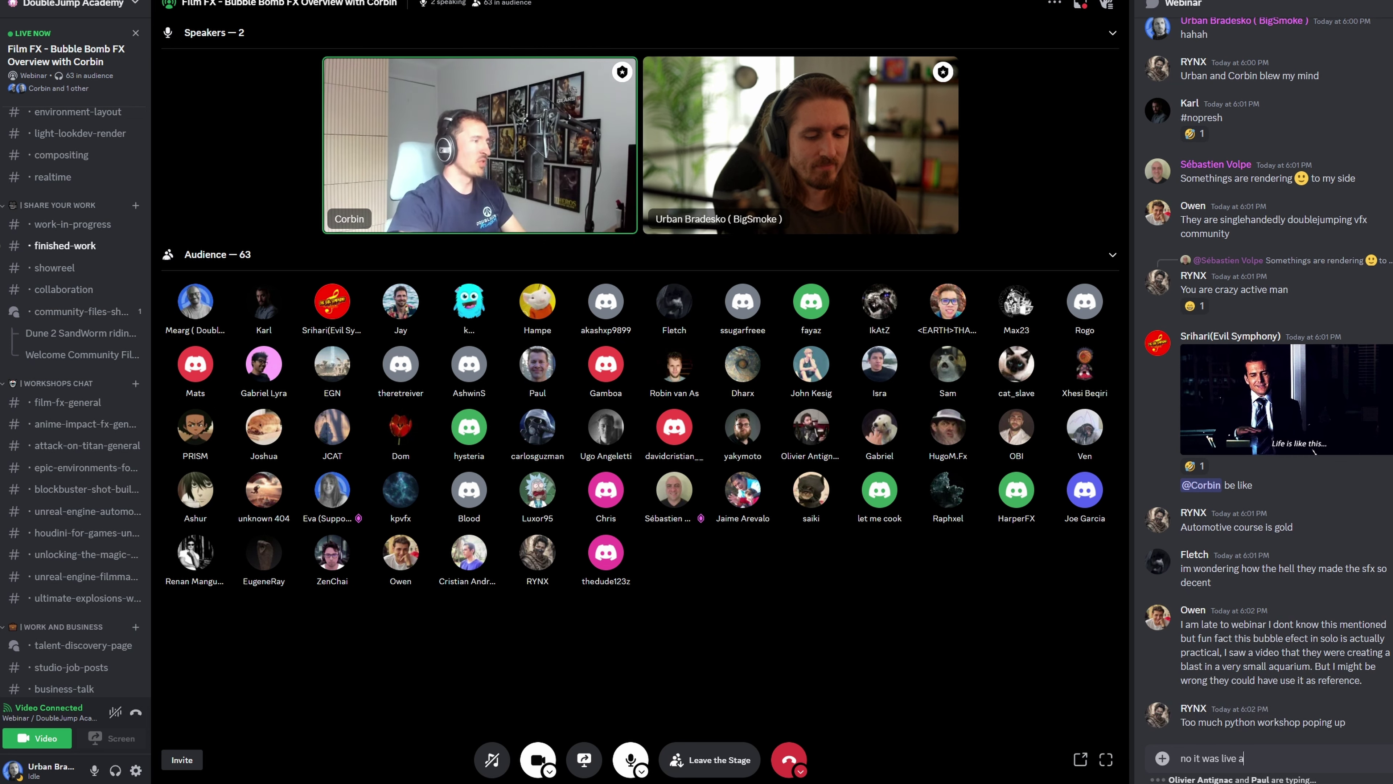
pyautogui.write('ction ;)')
pyautogui.press('Return')
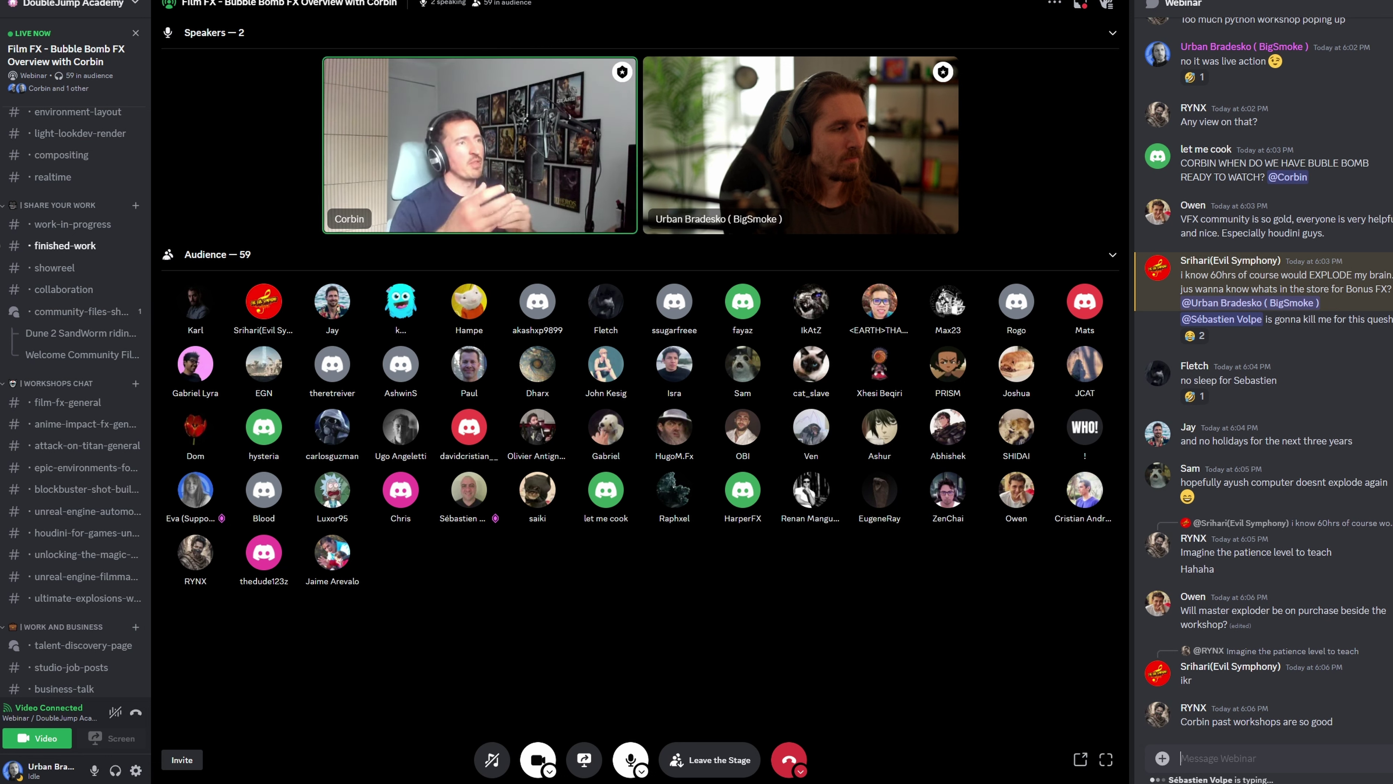
# Reply "included in the workshop" to the question about purchasing master exploder beside the workshop
pyautogui.rightClick(1196, 611)
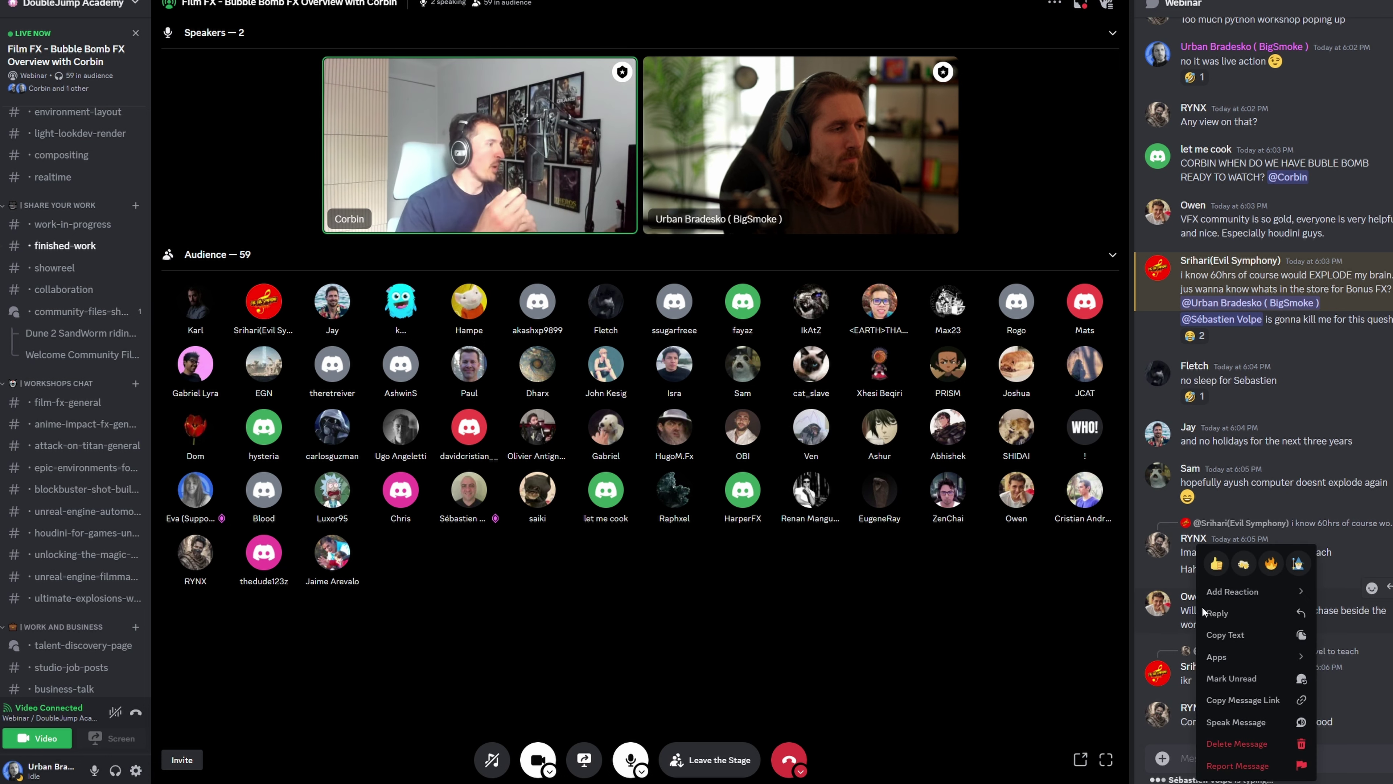
pyautogui.click(1236, 615)
pyautogui.write('includewd')
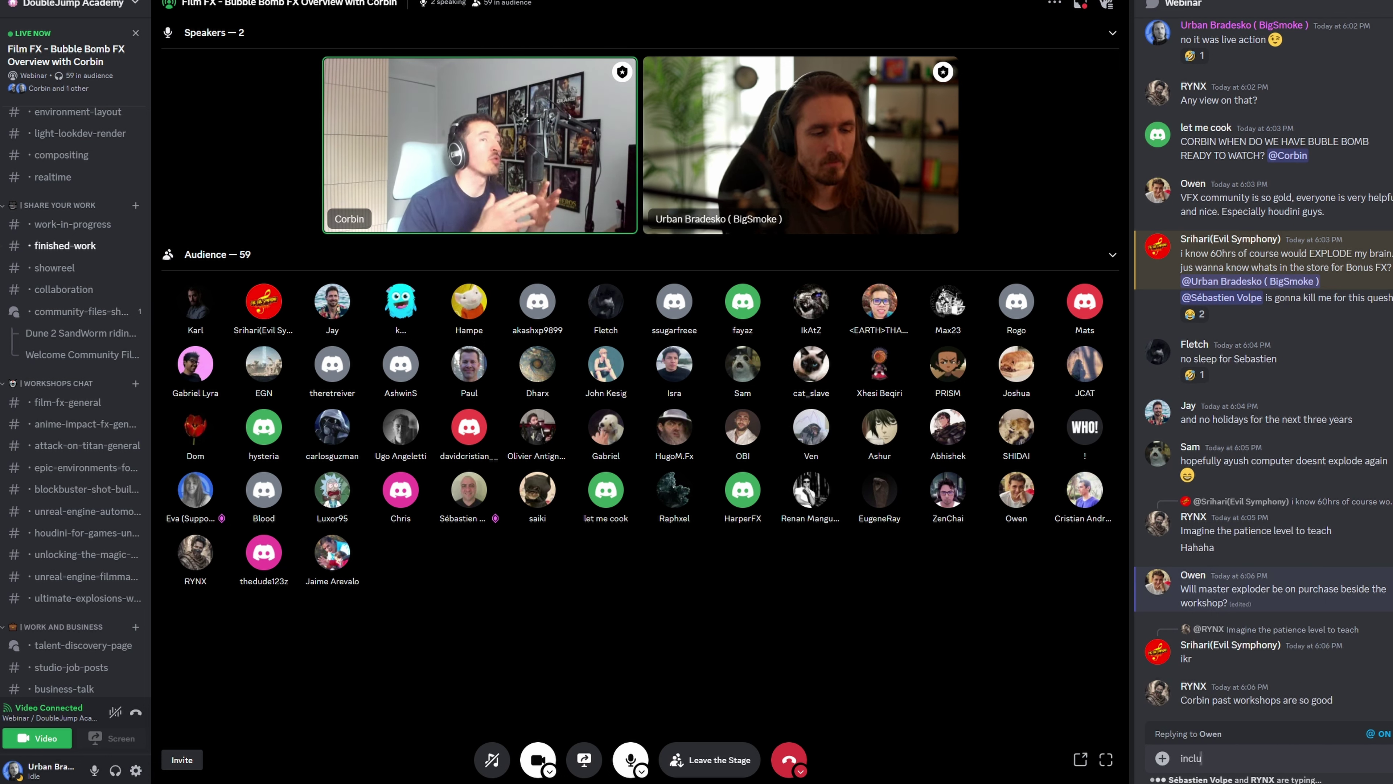
pyautogui.press('BackSpace')
pyautogui.press('BackSpace')
pyautogui.press('BackSpace')
pyautogui.write('ed in the workshop')
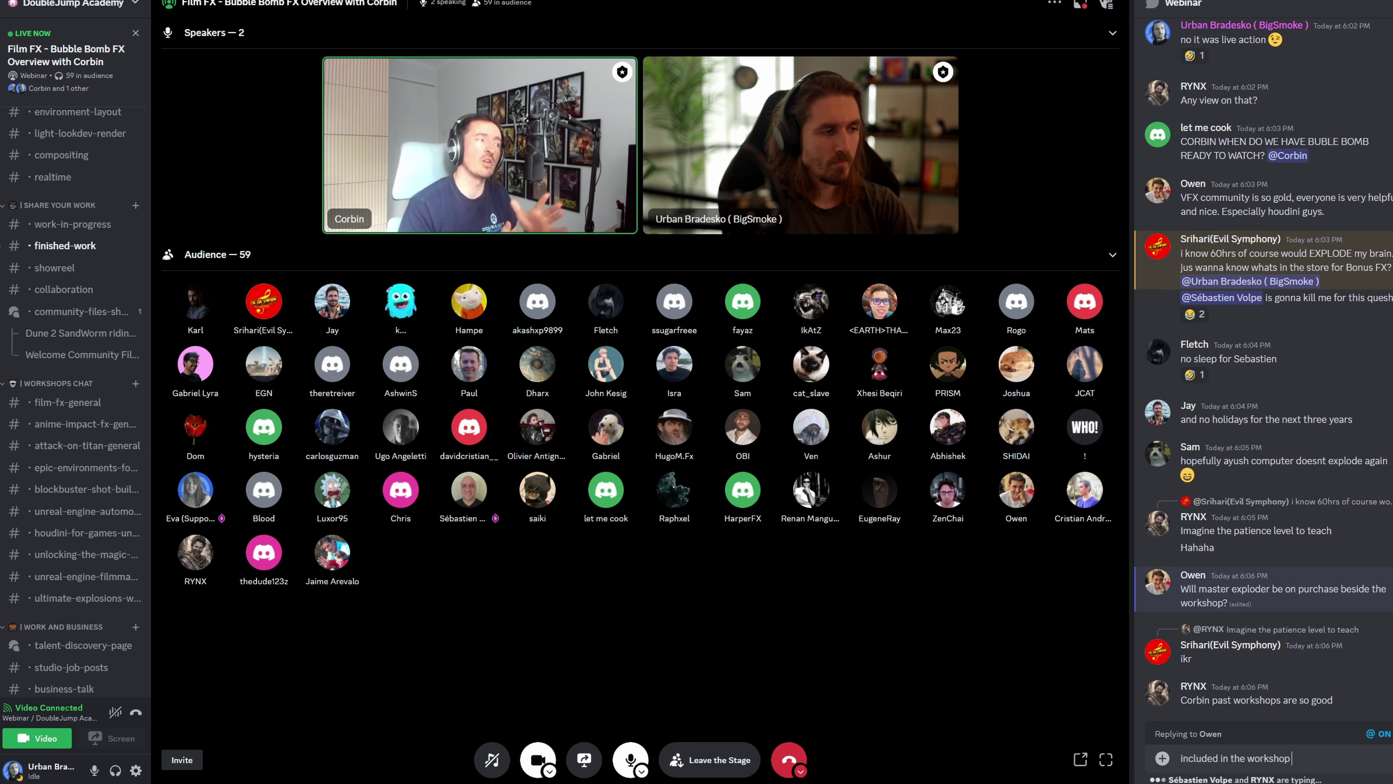
pyautogui.press('Return')
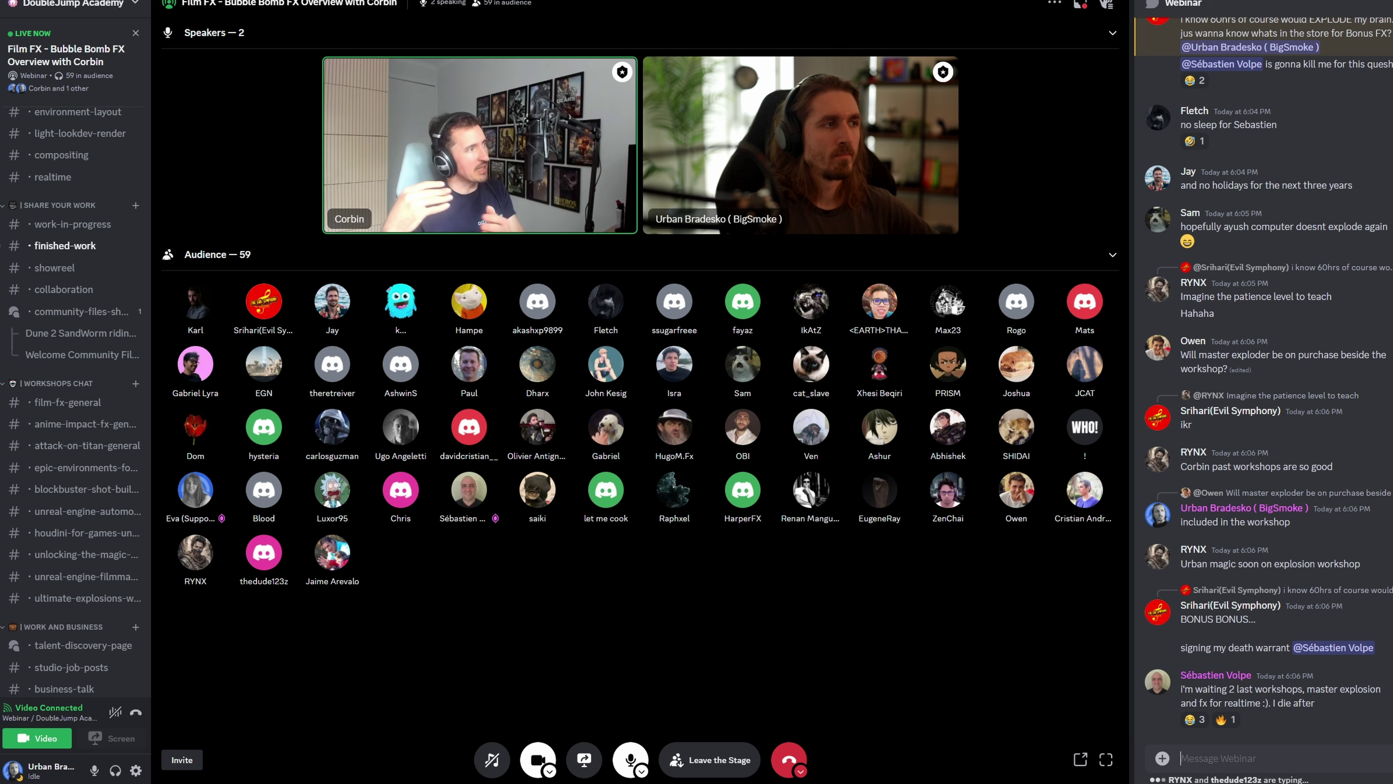
pyautogui.scroll(10, 1366, 426)
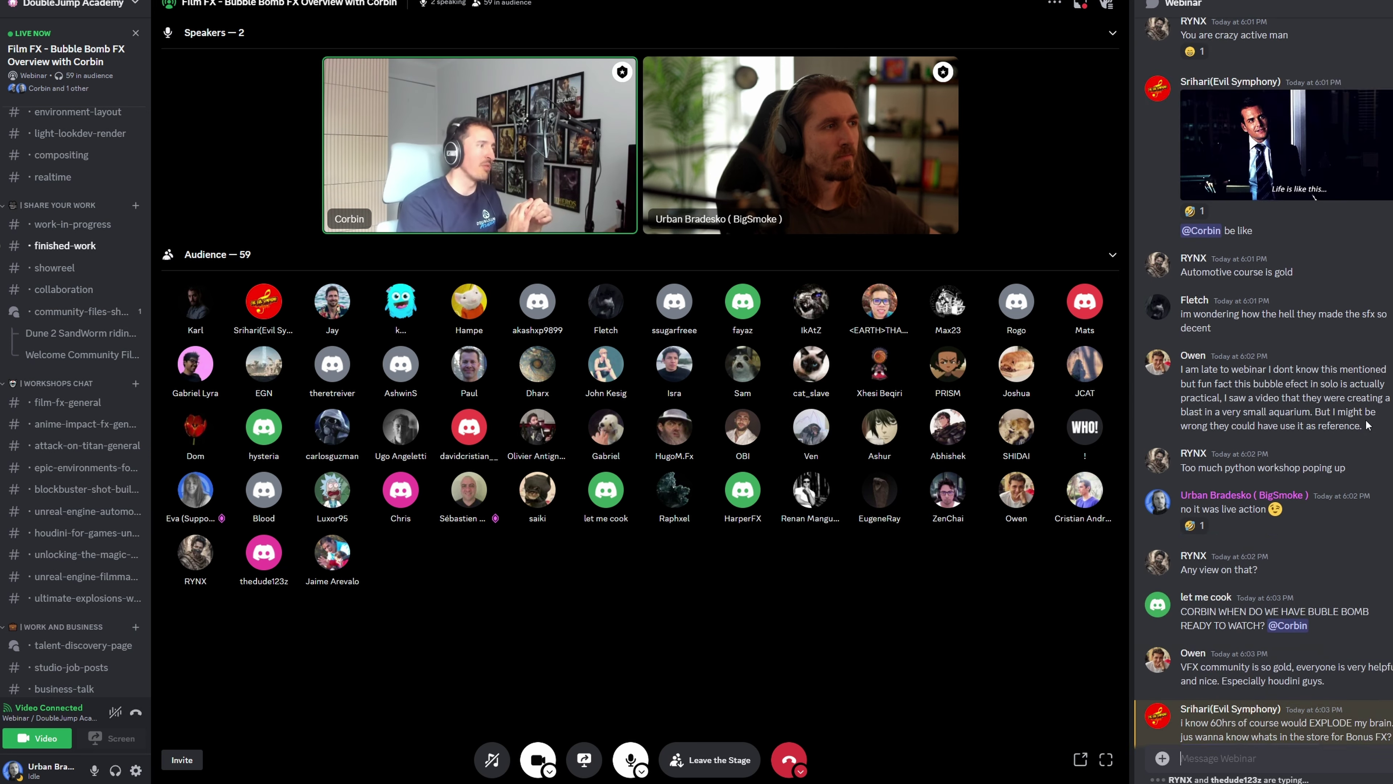
pyautogui.scroll(10, 1366, 425)
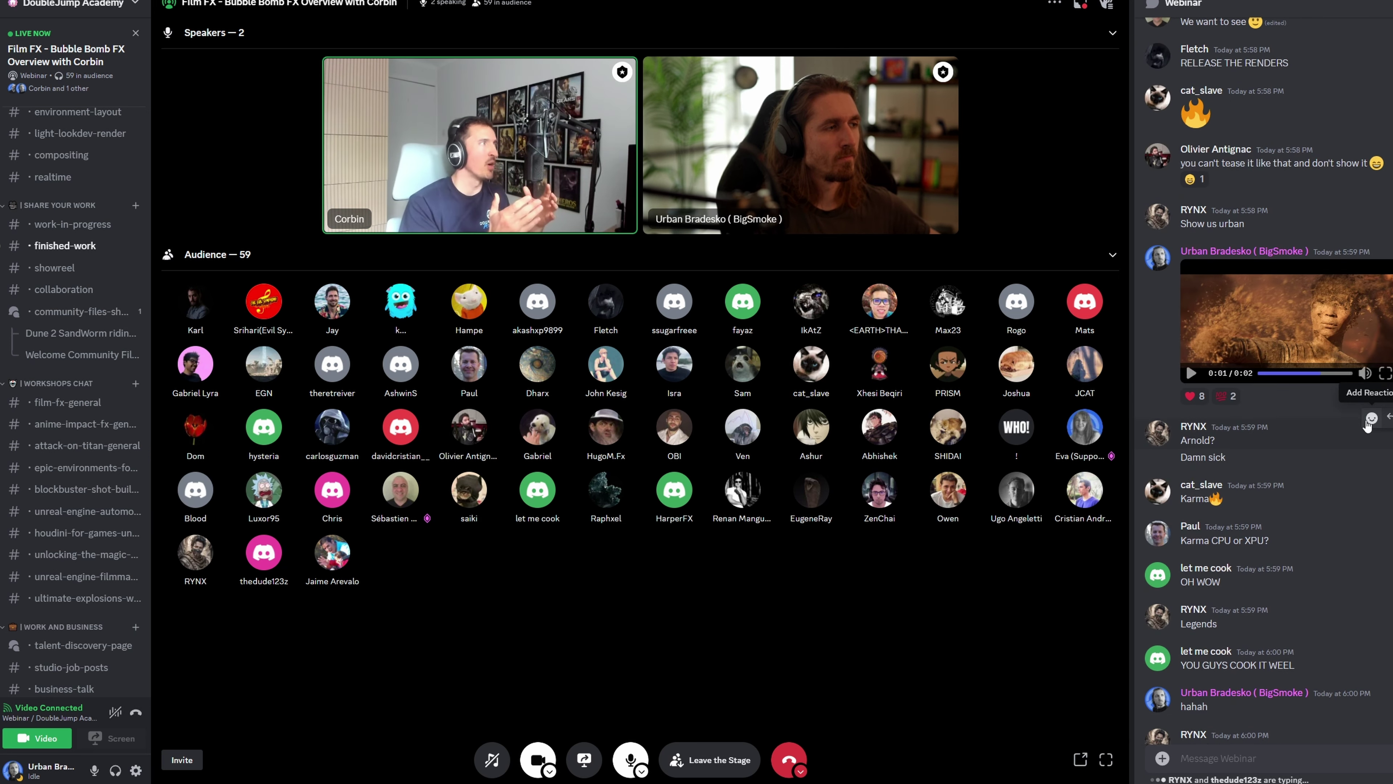
pyautogui.scroll(-20, 1368, 425)
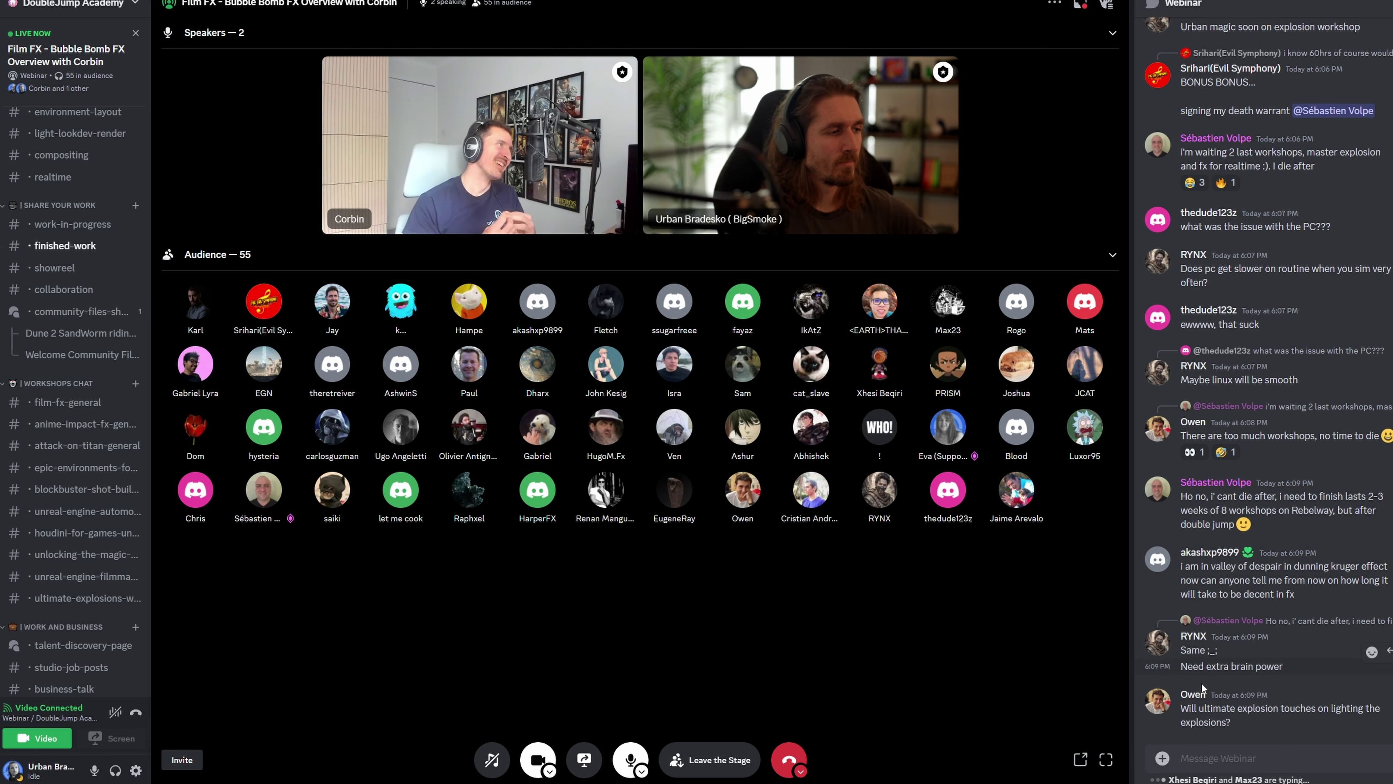
# Reply "oh yeah!" to the question whether ultimate explosion touches on lighting the explosions
pyautogui.rightClick(1214, 712)
pyautogui.click(1222, 633)
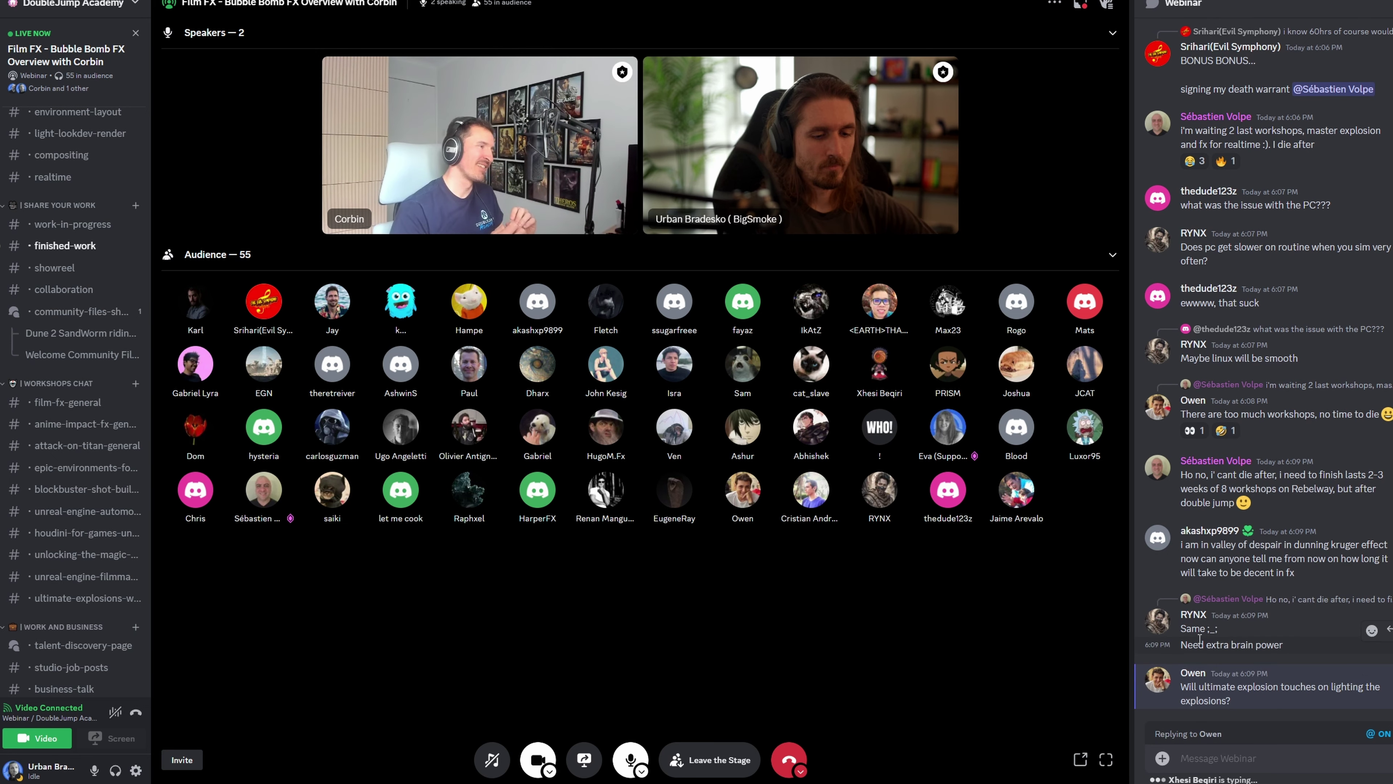
pyautogui.write('oh yeah!')
pyautogui.press('Return')
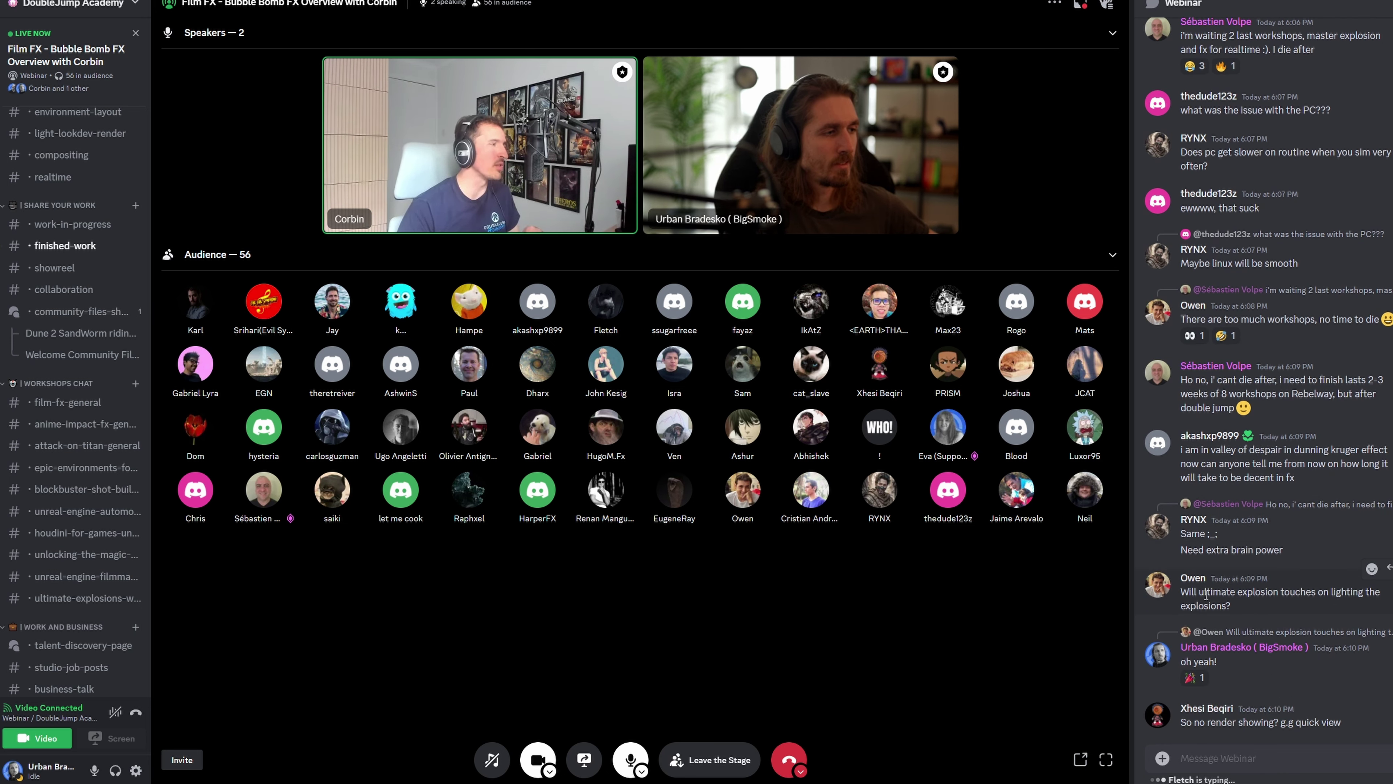
# Add a second reply, "and comp", to the same question about lighting the explosions
pyautogui.rightClick(1207, 594)
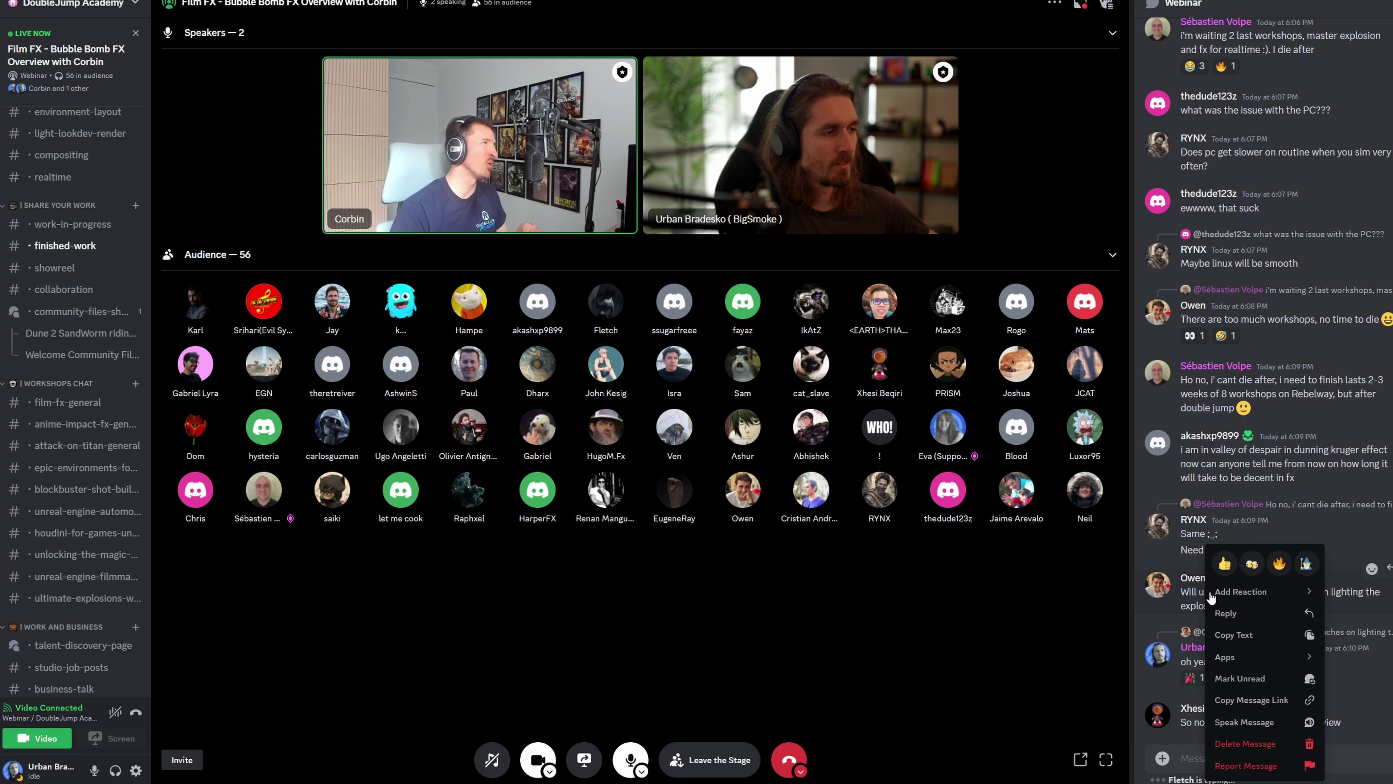
pyautogui.click(1236, 616)
pyautogui.write('and comp')
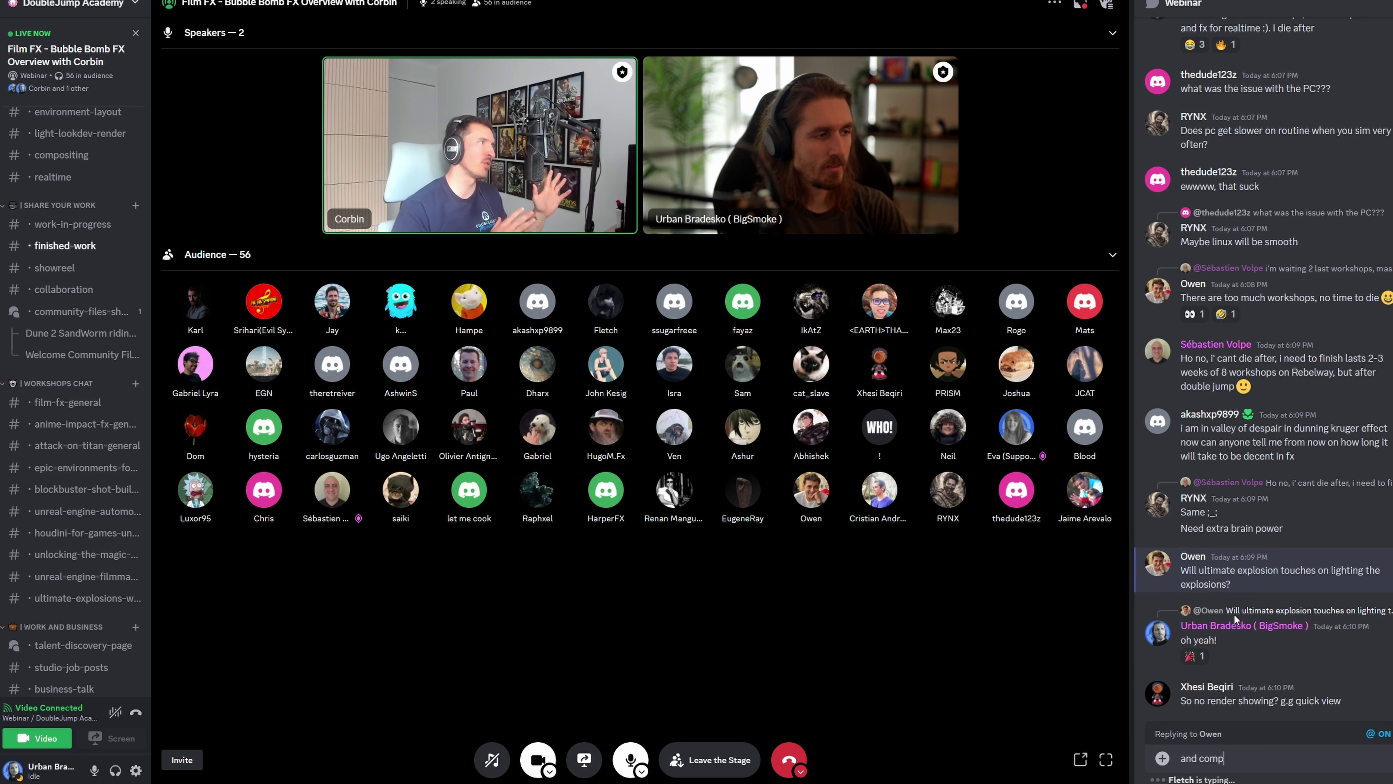
pyautogui.press('Return')
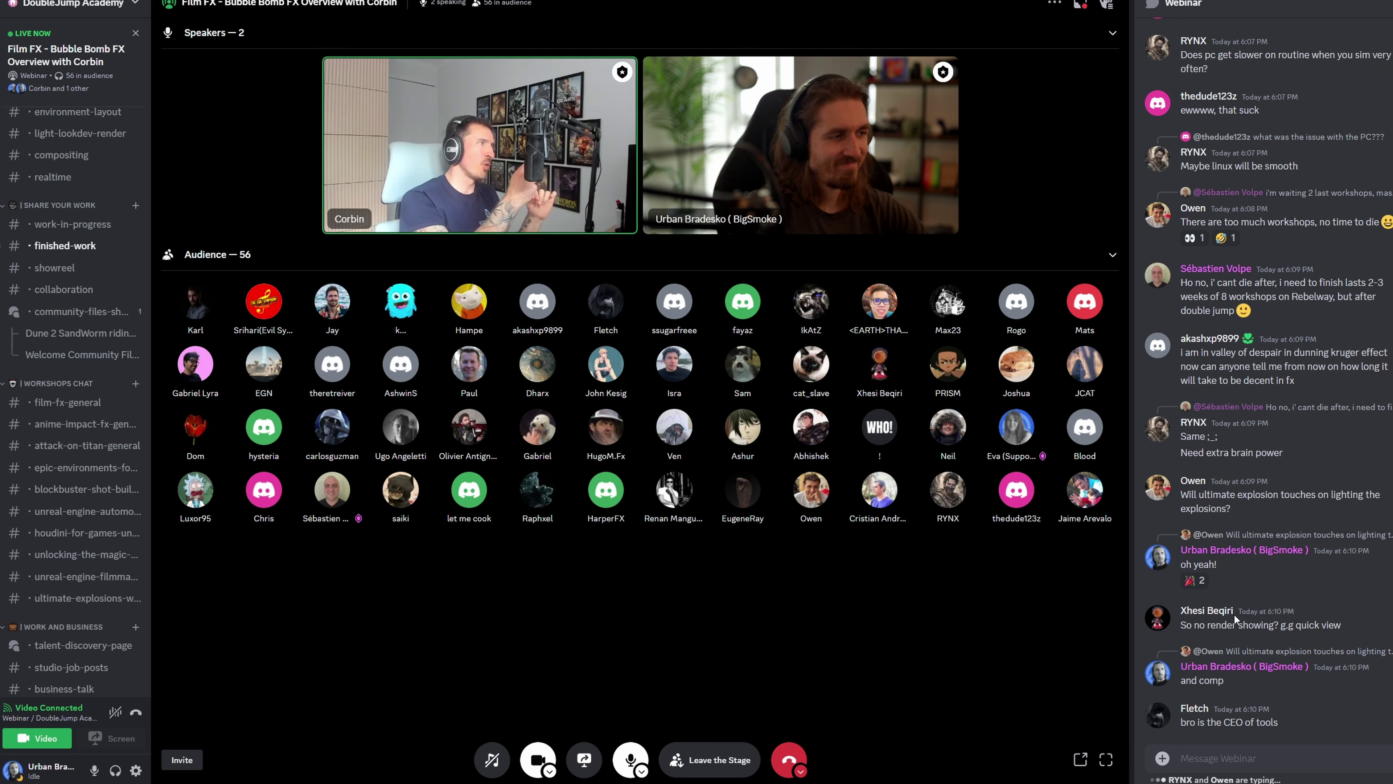
# Post "CEO OF TOOLS! hahah" in the webinar chat
pyautogui.write('CEO OF TOO')
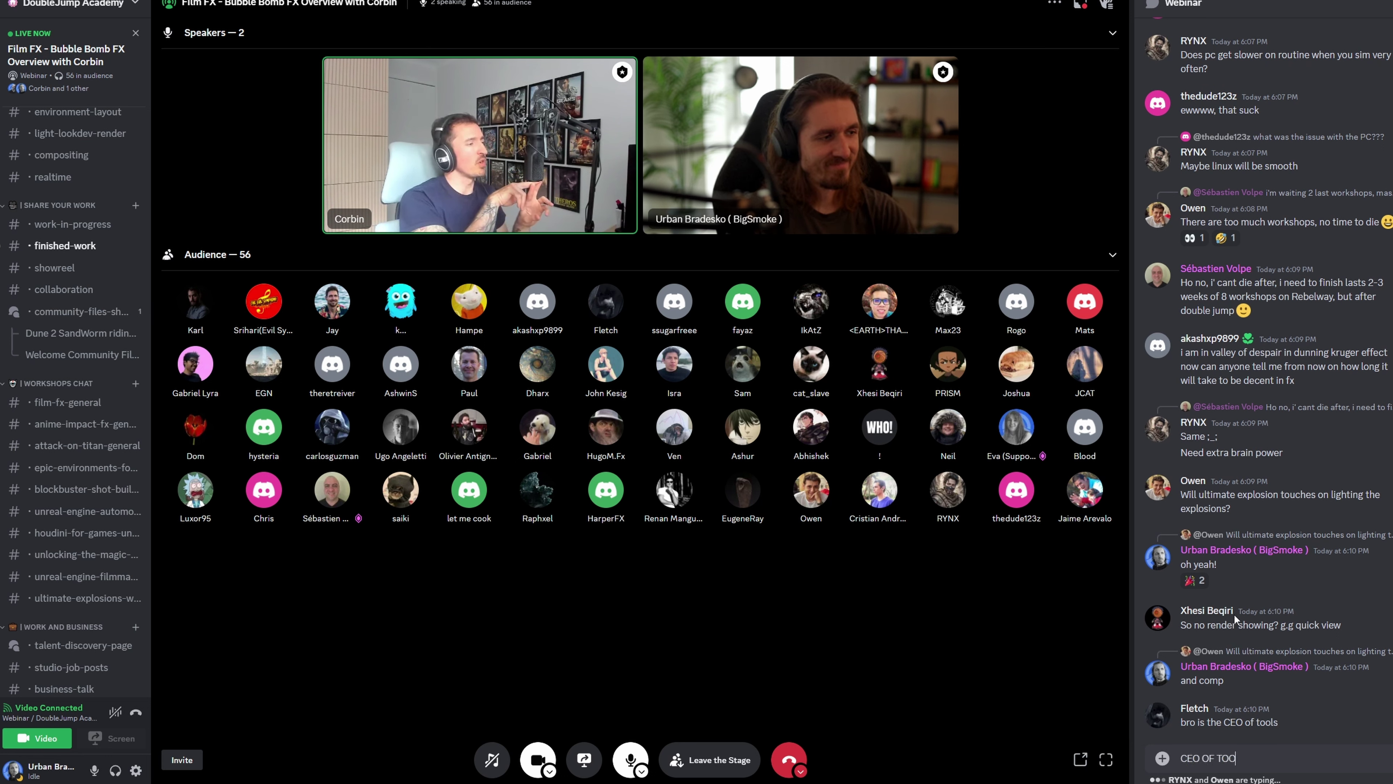
pyautogui.write('LS!')
pyautogui.press('BackSpace')
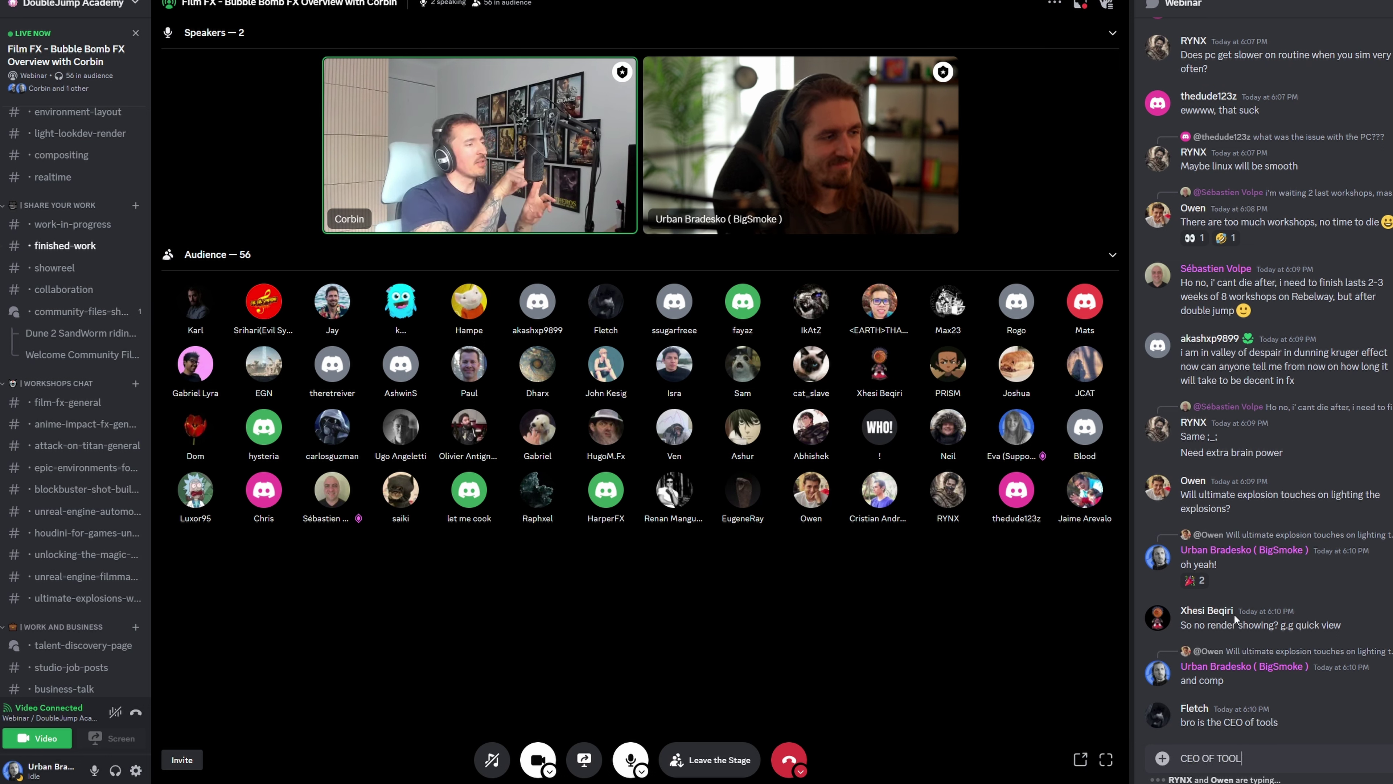
pyautogui.write('S! hahah')
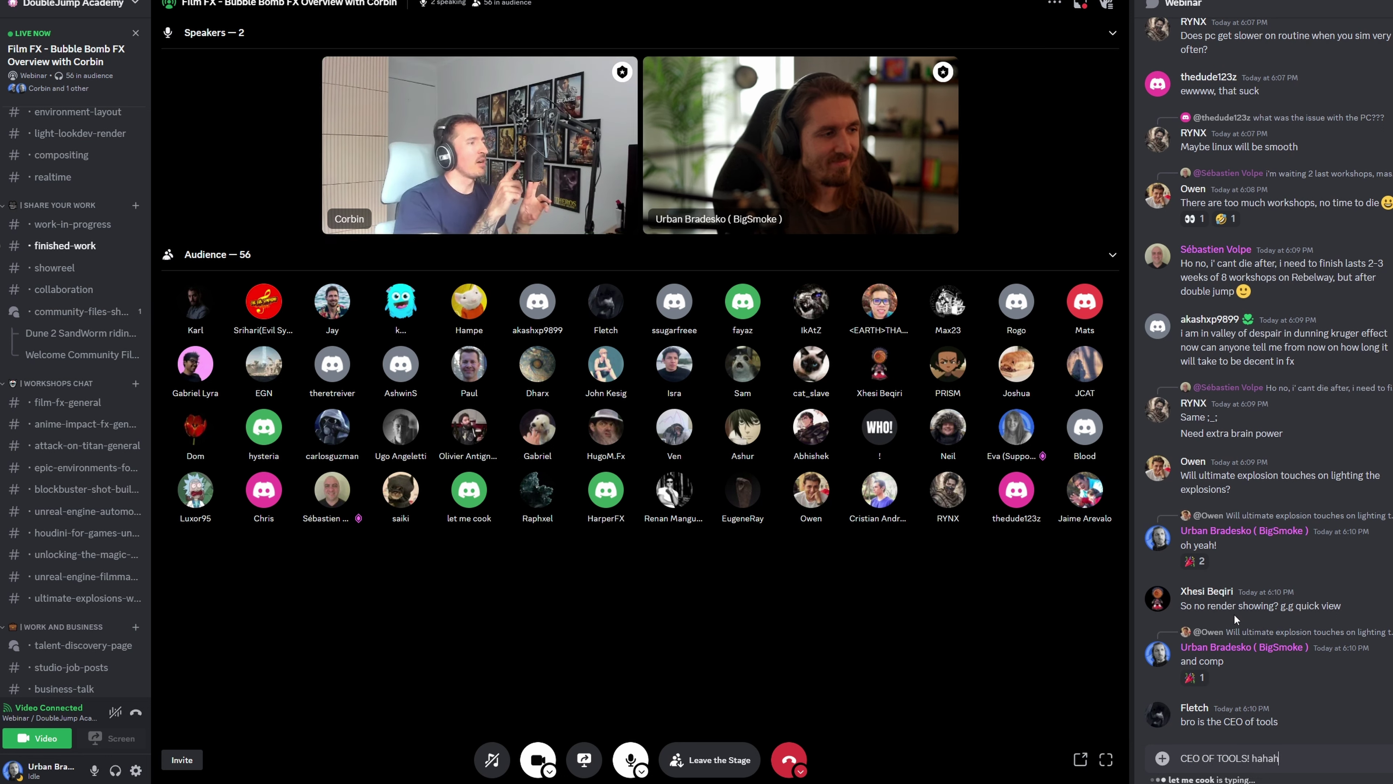
pyautogui.press('Return')
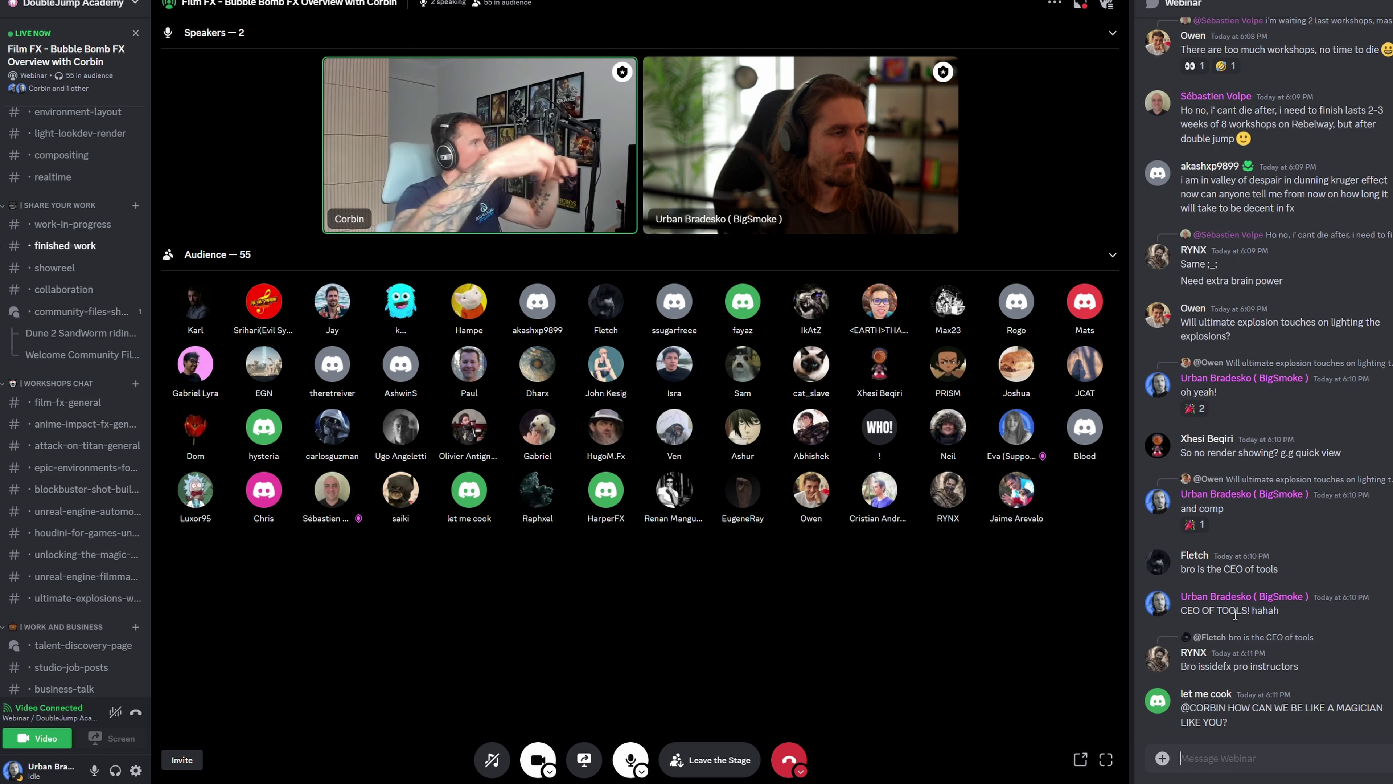
# Post "dude you caps is on" in the chat after the all-capitals question about becoming a magician
pyautogui.write('dud')
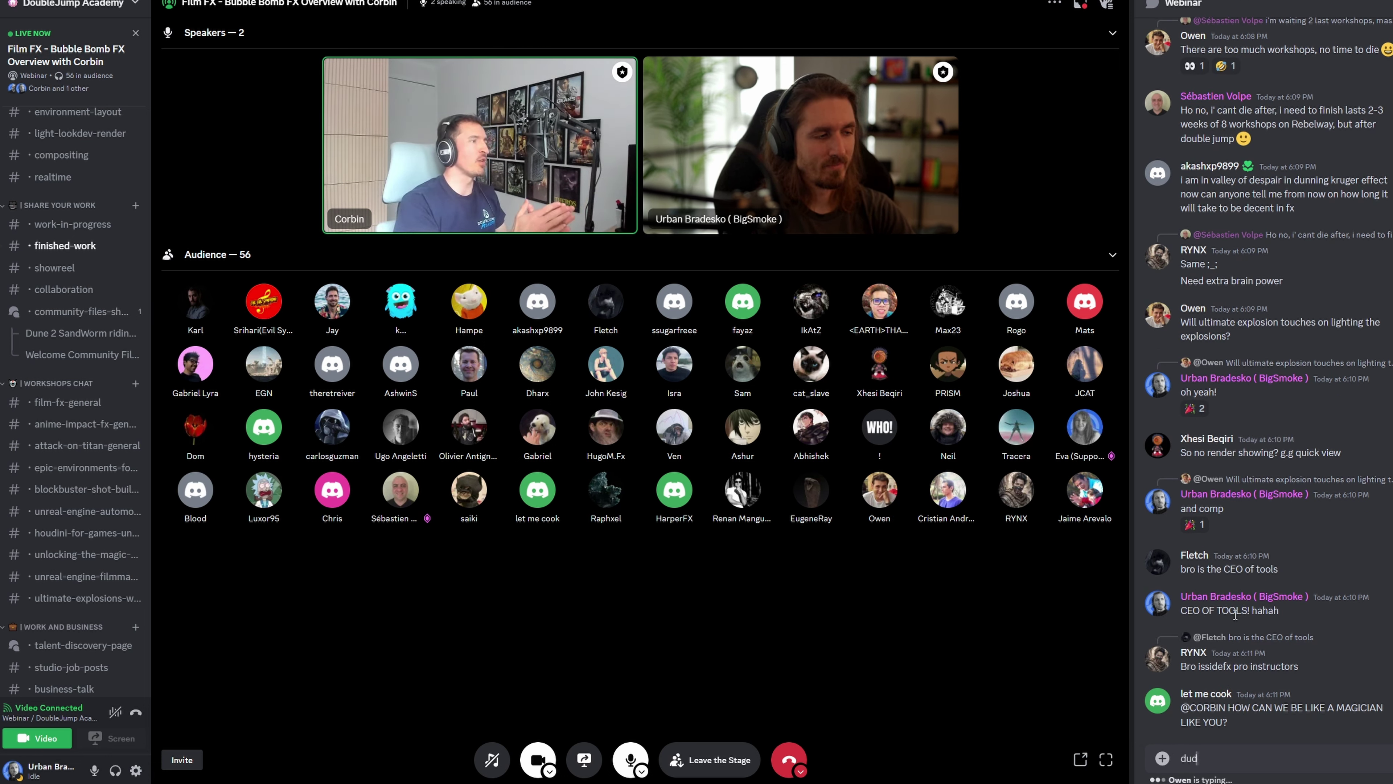
pyautogui.write('e you caps is')
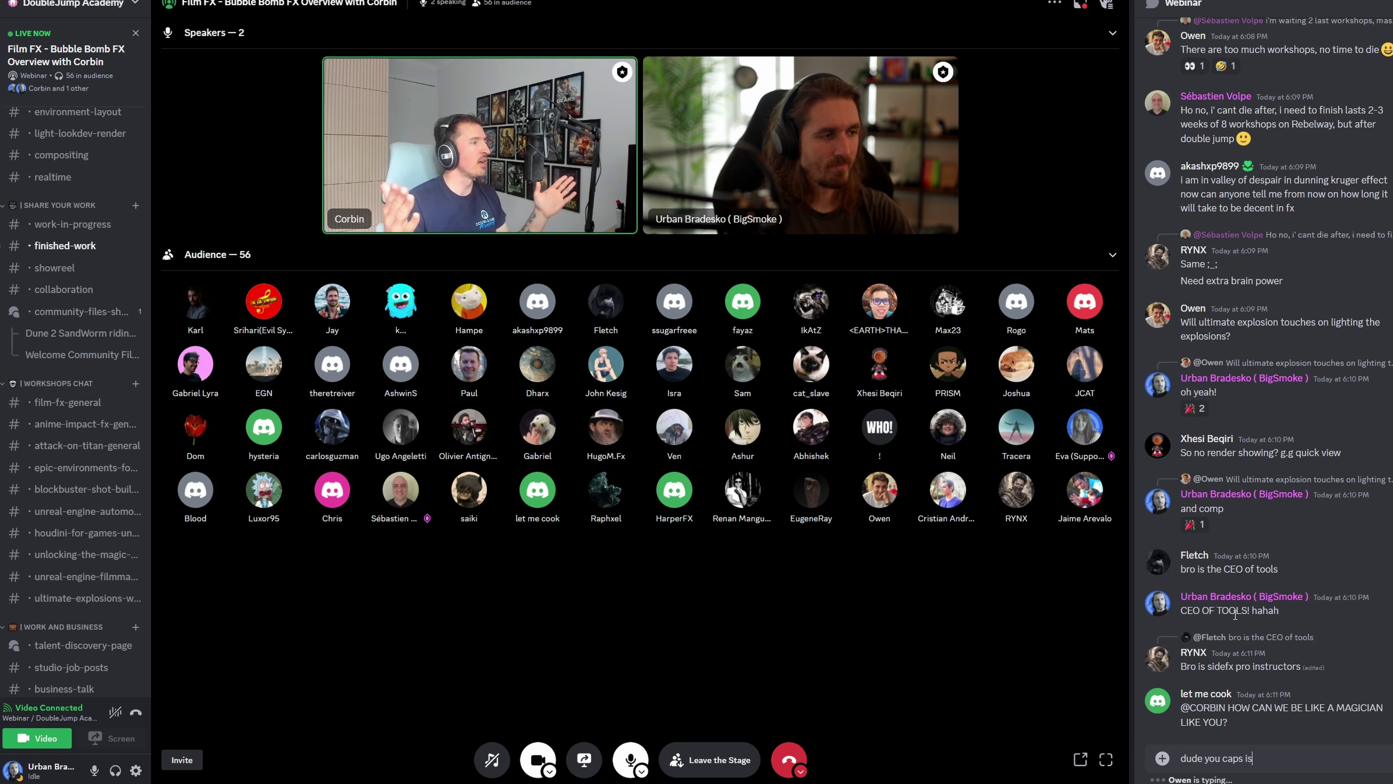
pyautogui.write(' on')
pyautogui.press('Return')
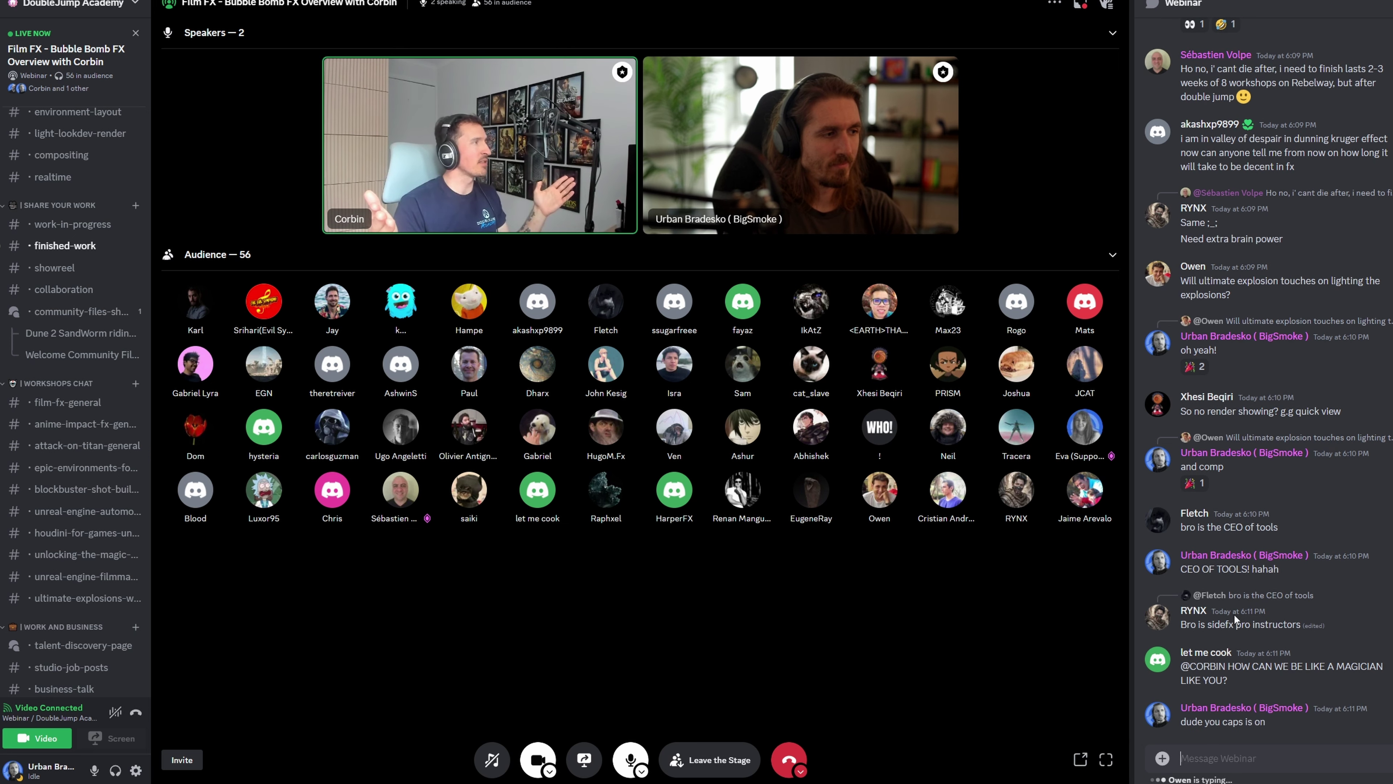
# Post ":D" in the webinar chat, and "thats the plan" after the comment about needing doublejump tools to do vfx
pyautogui.write(':D')
pyautogui.press('Return')
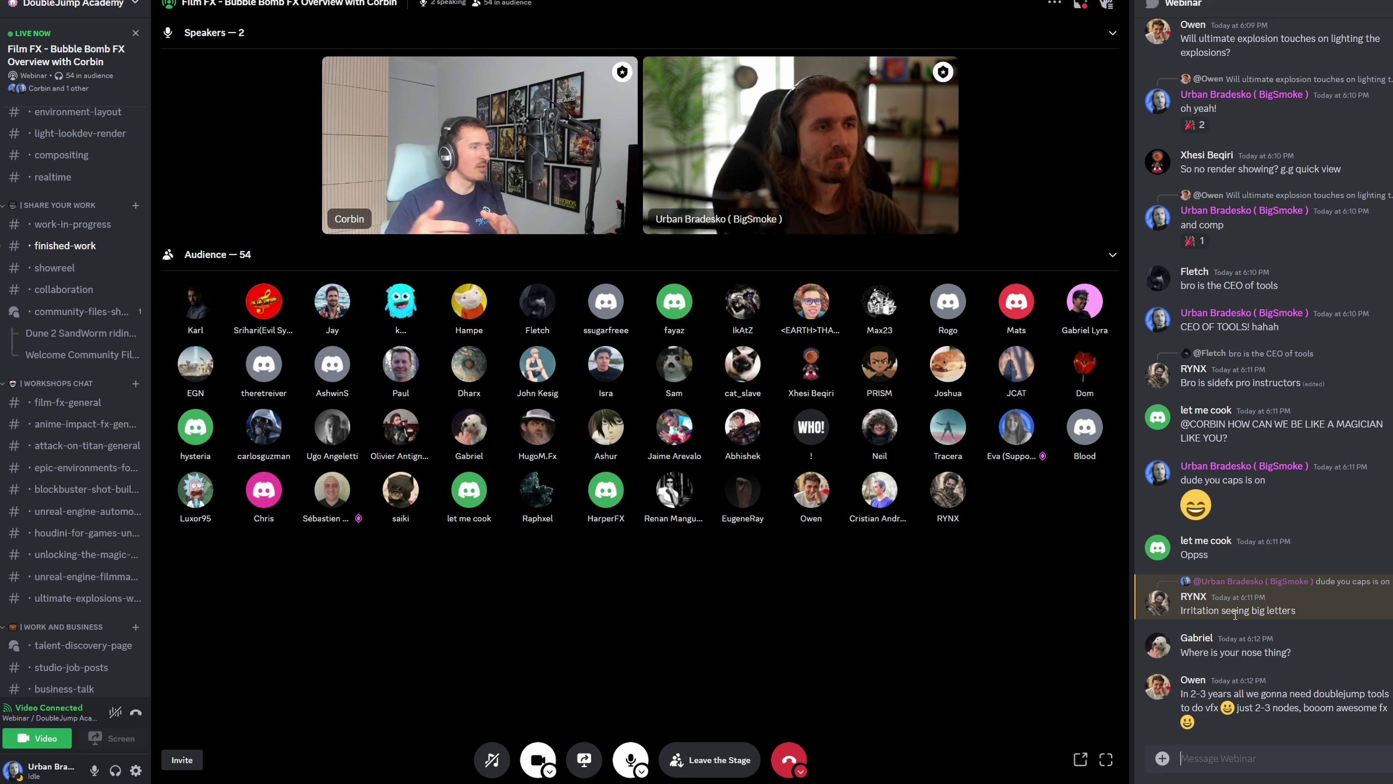
pyautogui.write('thats the plan')
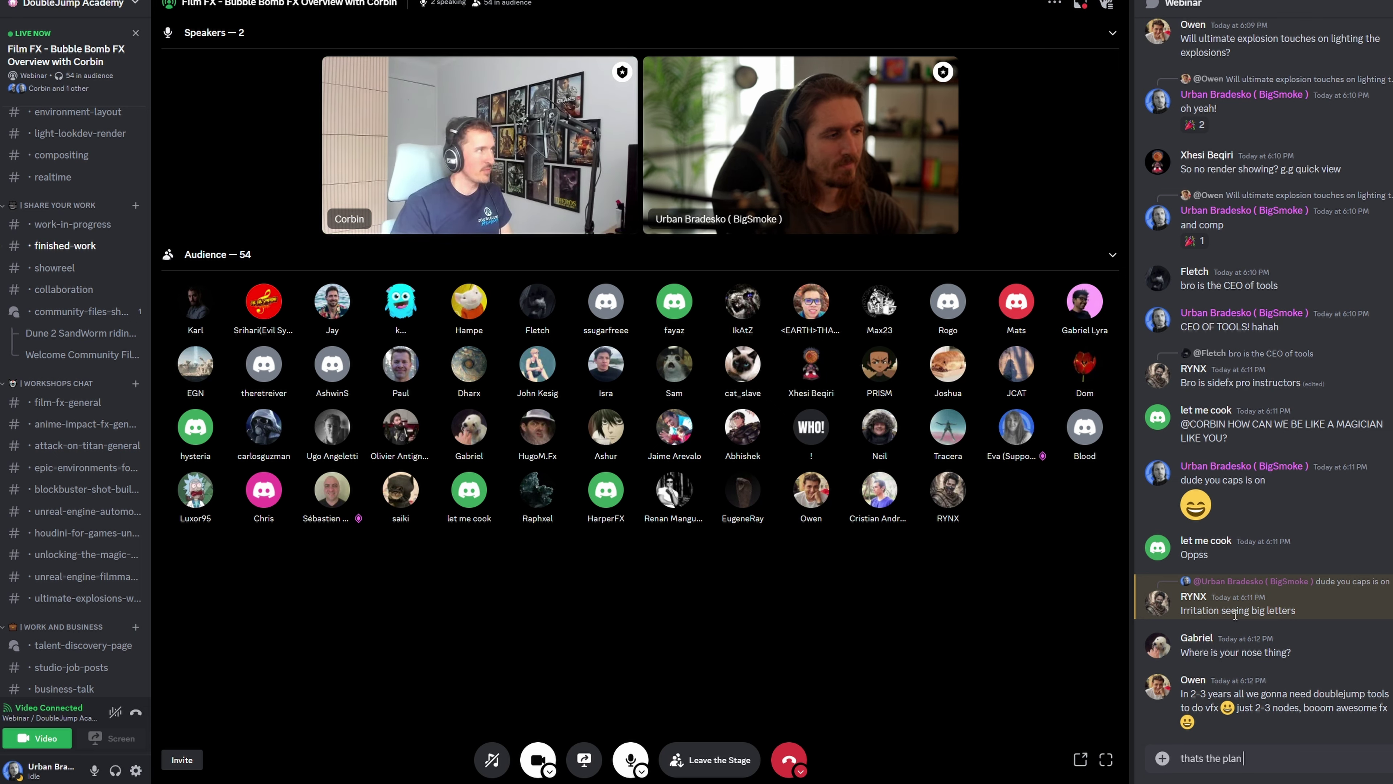
pyautogui.press('Return')
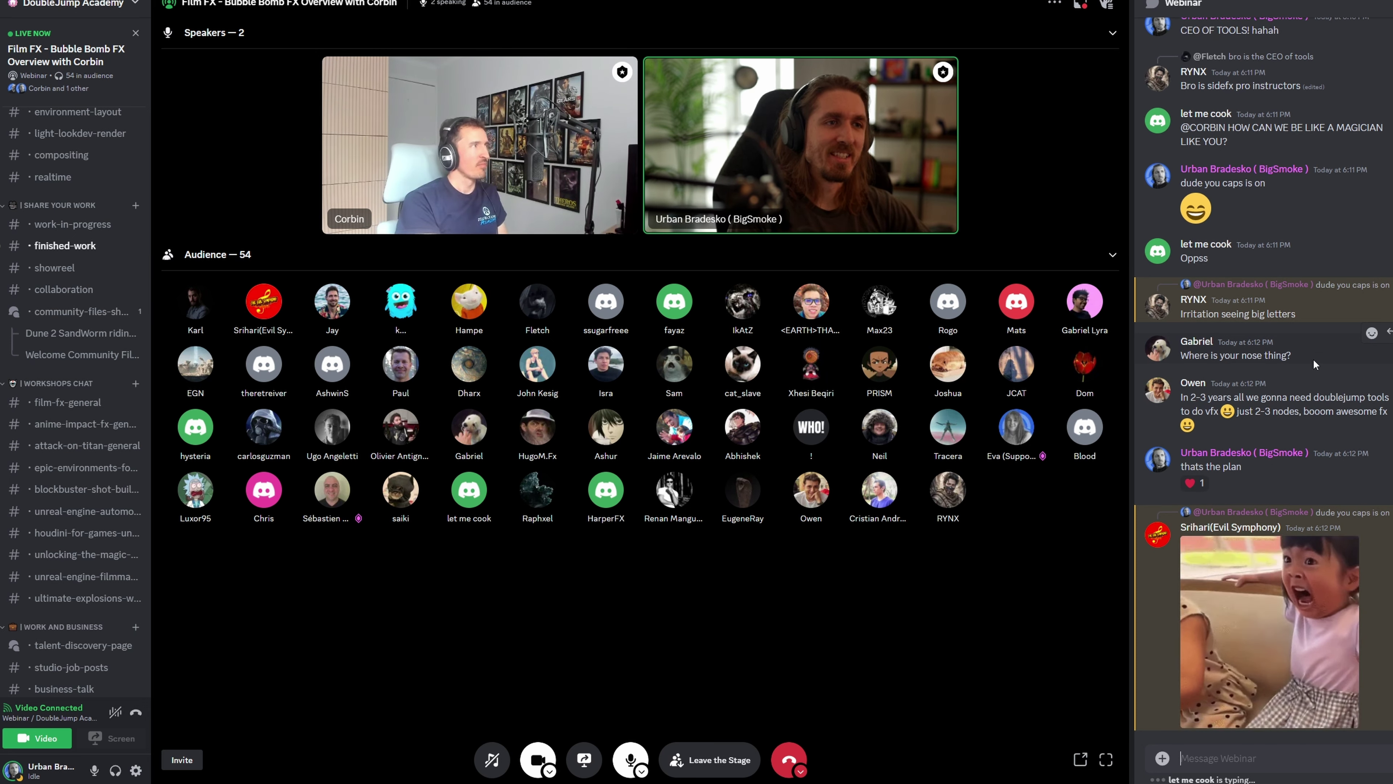
# Reply "has to be" to the chat message asking whether it is Python
pyautogui.scroll(4, 1313, 358)
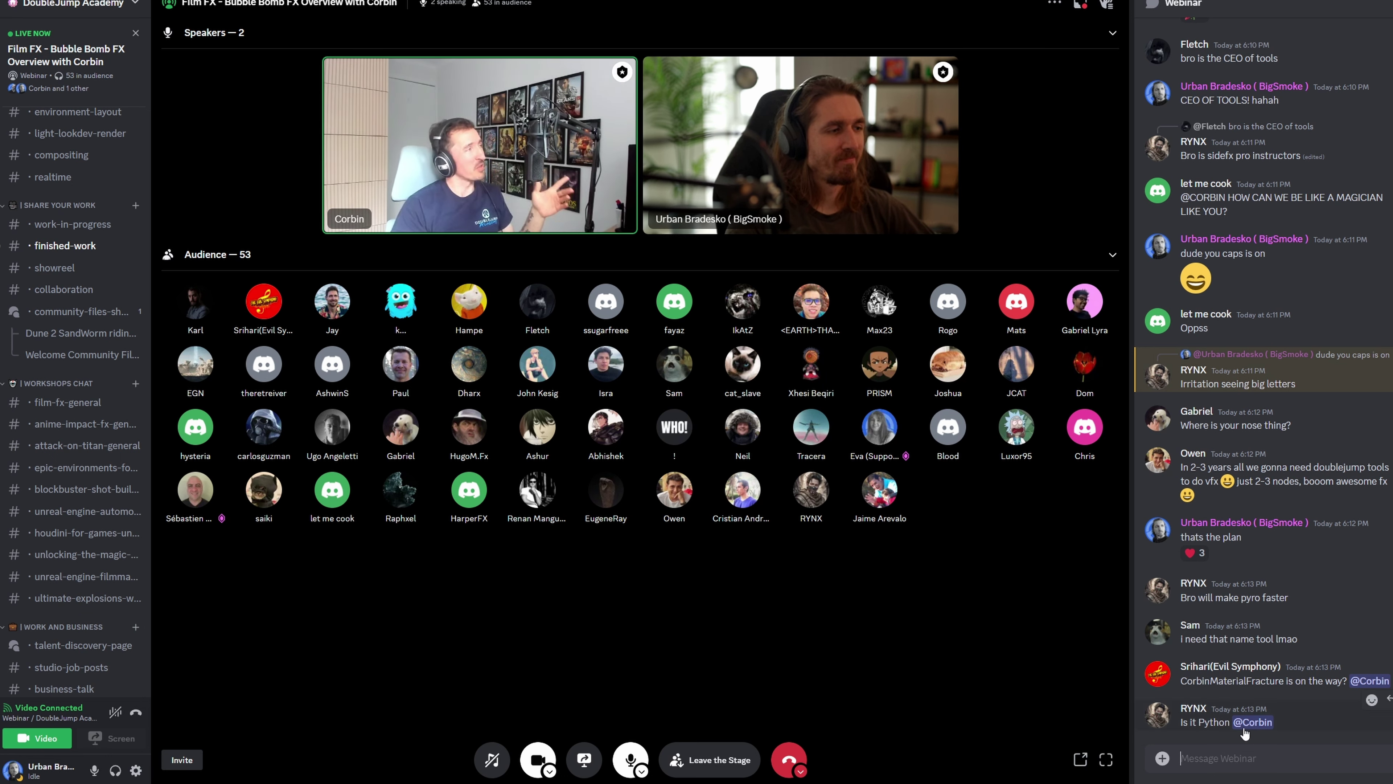
pyautogui.rightClick(1220, 713)
pyautogui.click(1228, 613)
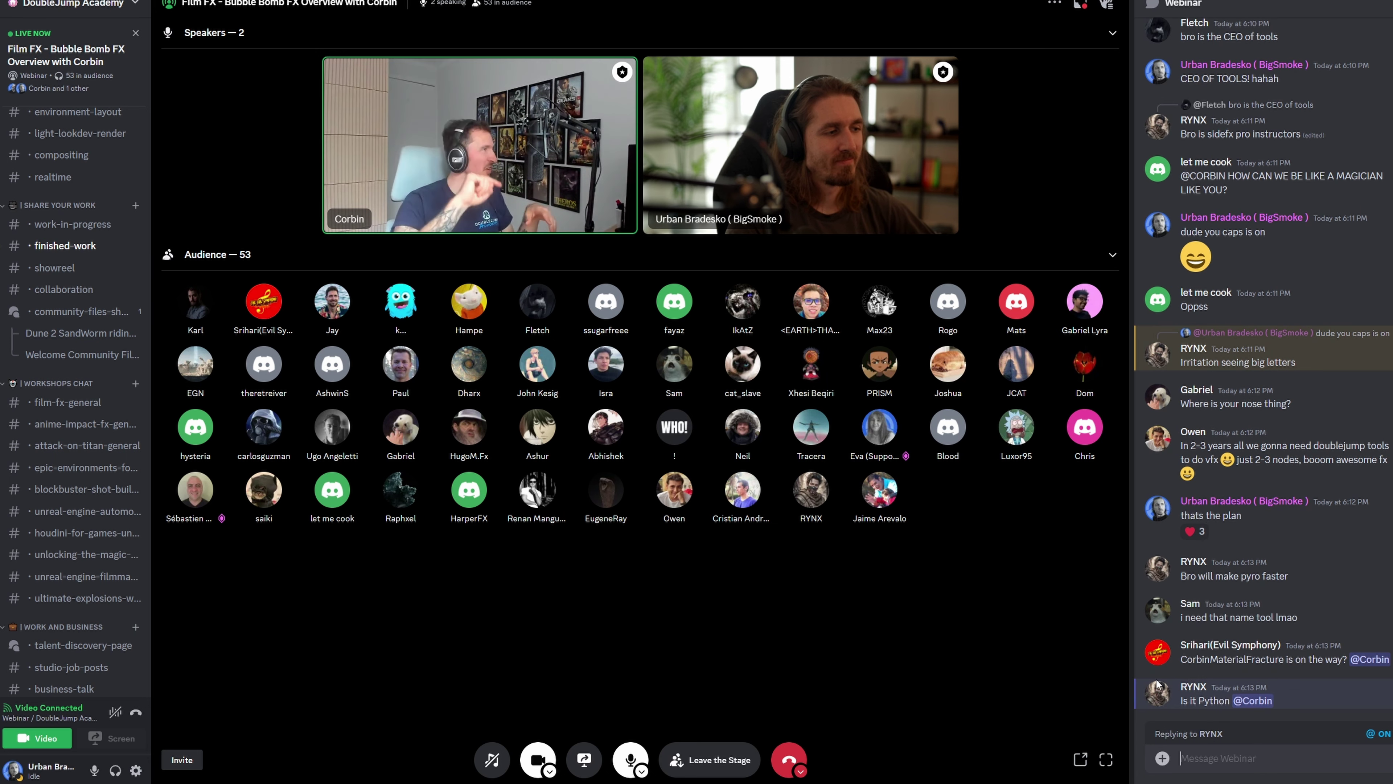
pyautogui.write('has to be')
pyautogui.press('Return')
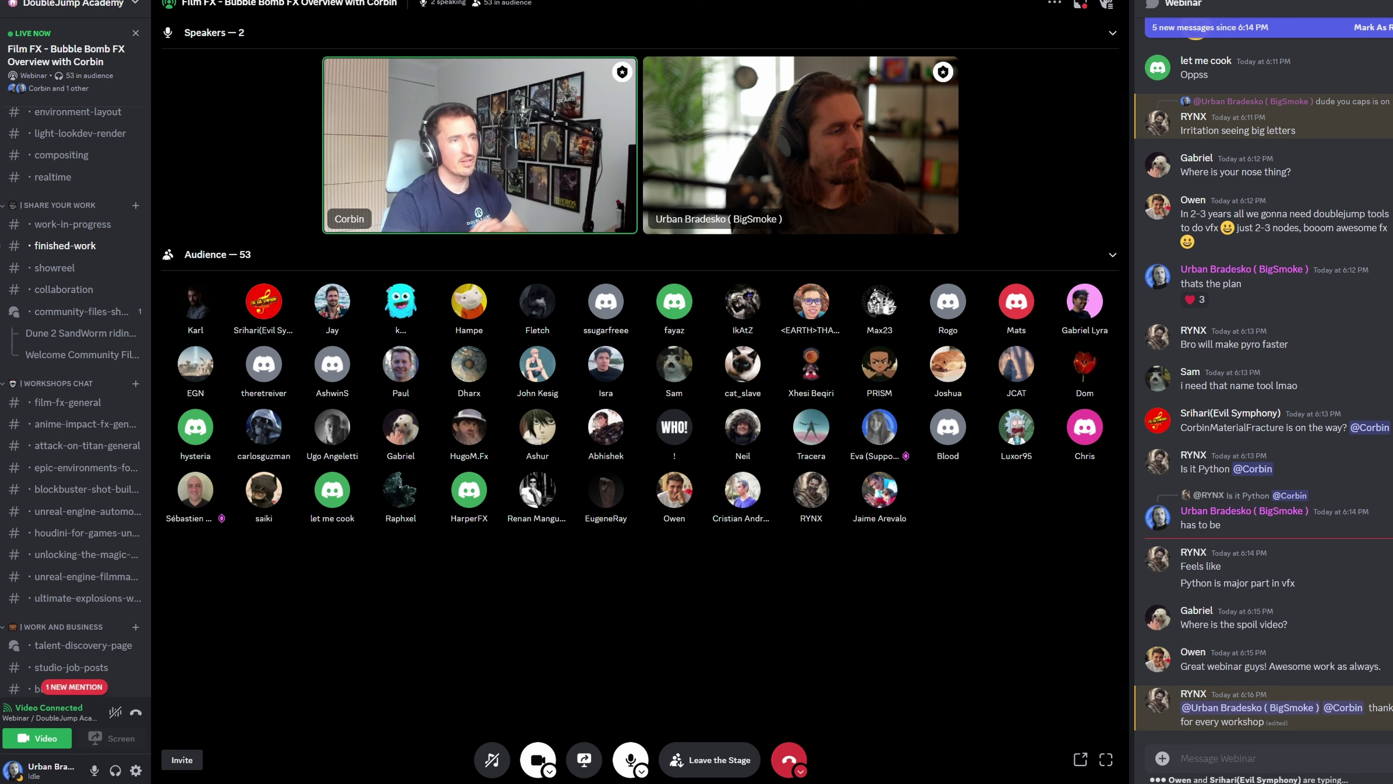
# Post two sign-of-the-horns hand emojis in the chat after the message giving thanks for every workshop
pyautogui.click(1391, 758)
pyautogui.click(1348, 578)
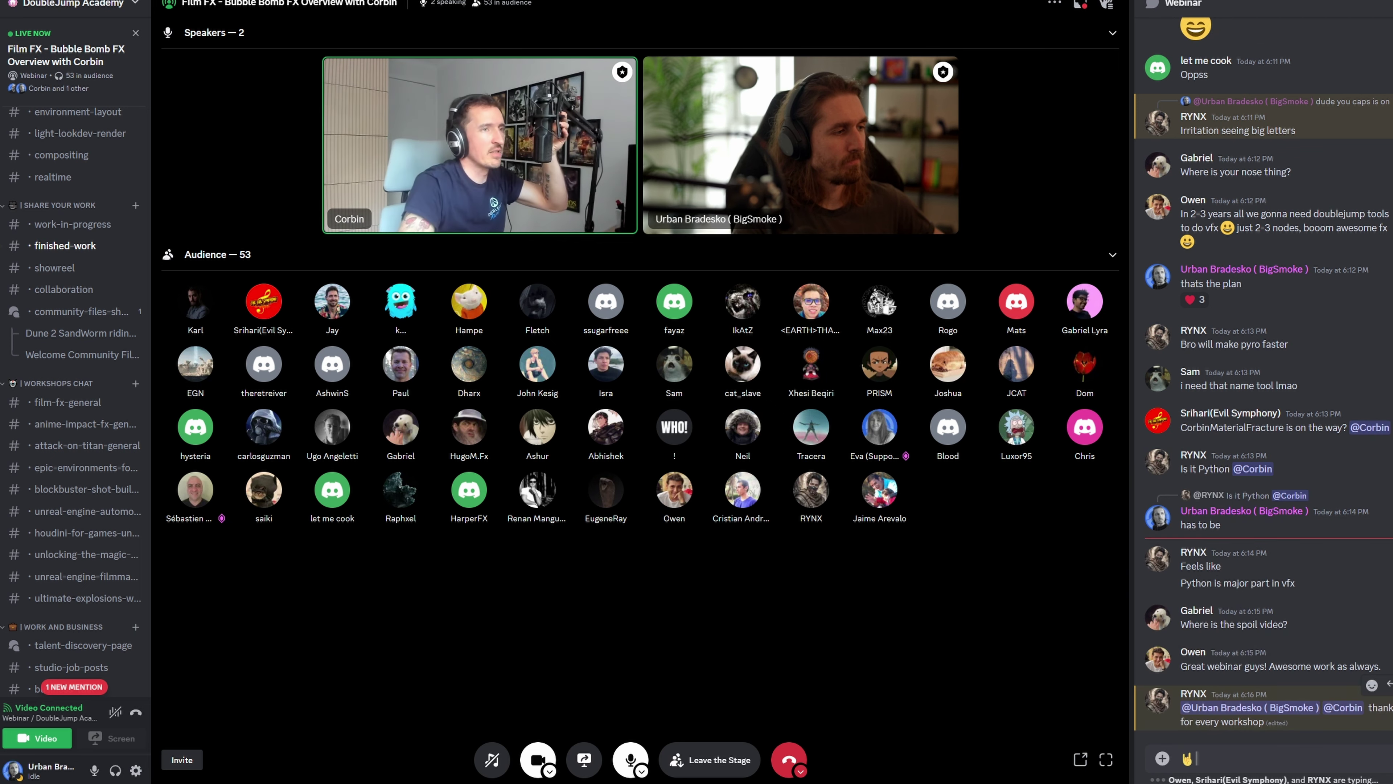
pyautogui.click(1392, 758)
pyautogui.click(1348, 579)
pyautogui.press('Return')
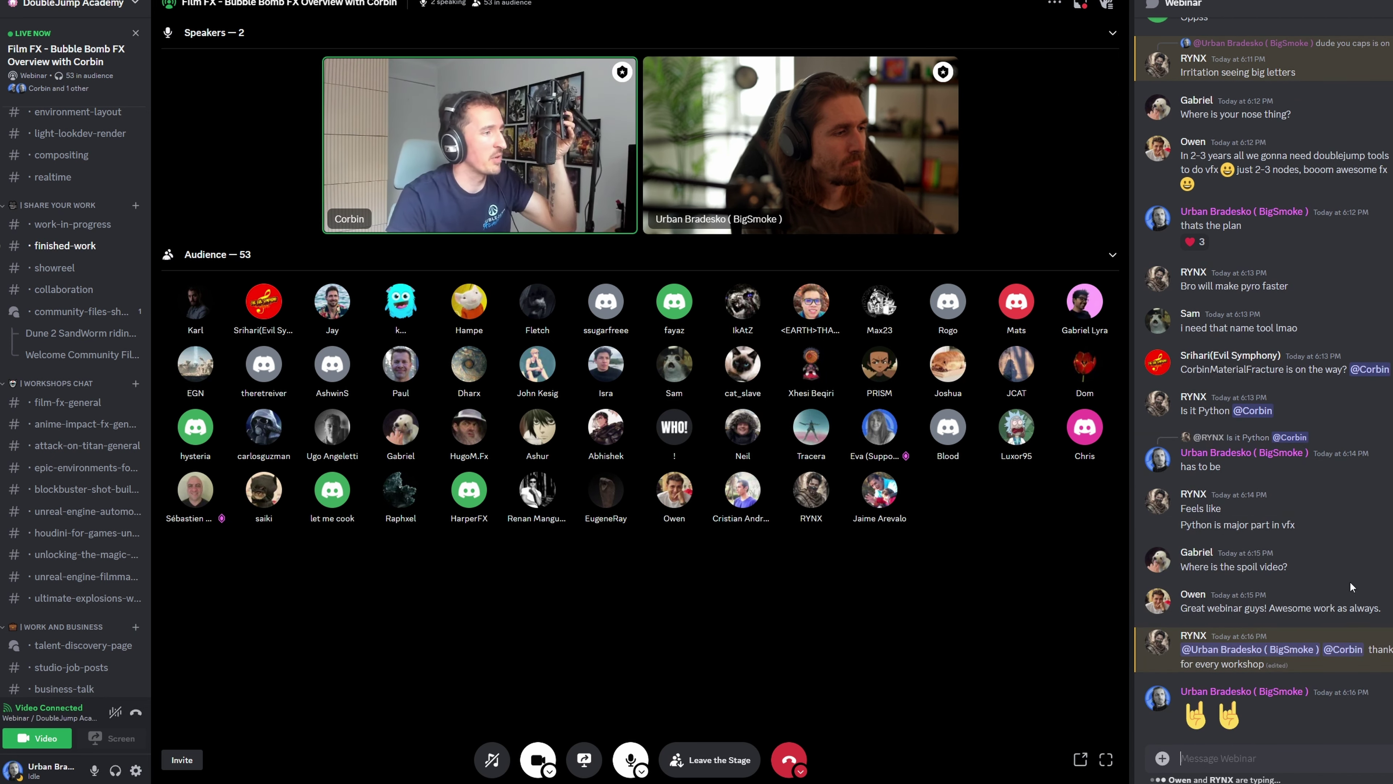